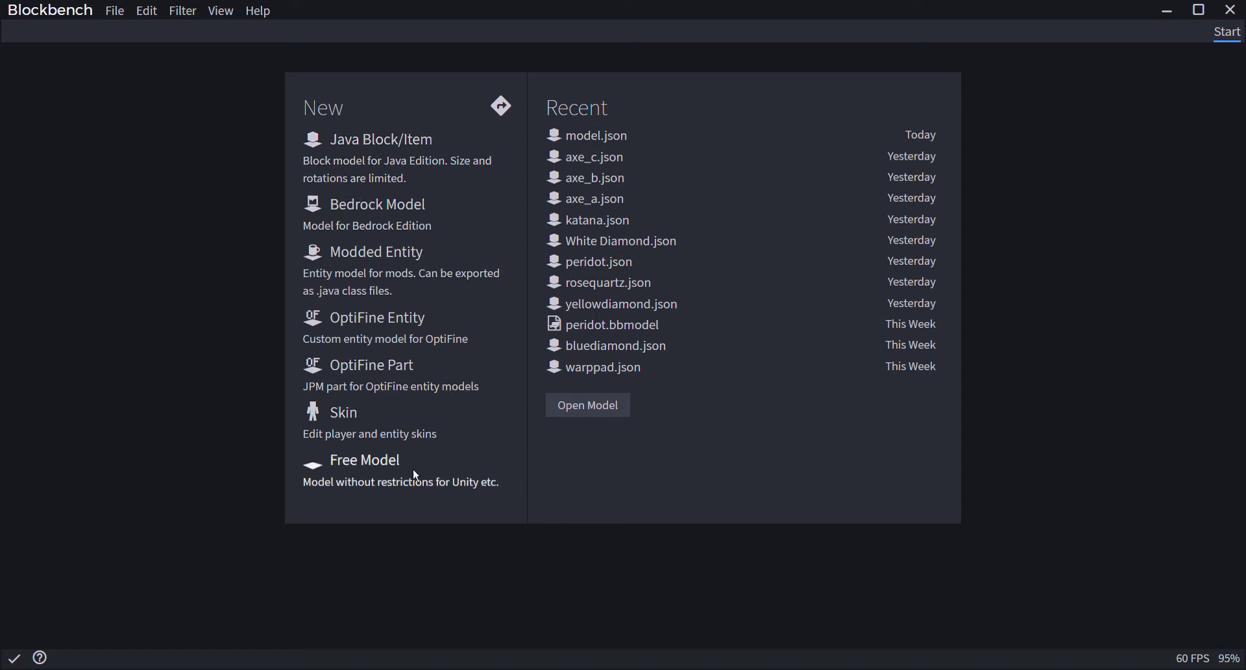
# - Create a new Java Block/Item project with the default settings and a 16 × 16 texture size
pyautogui.click(446, 168)
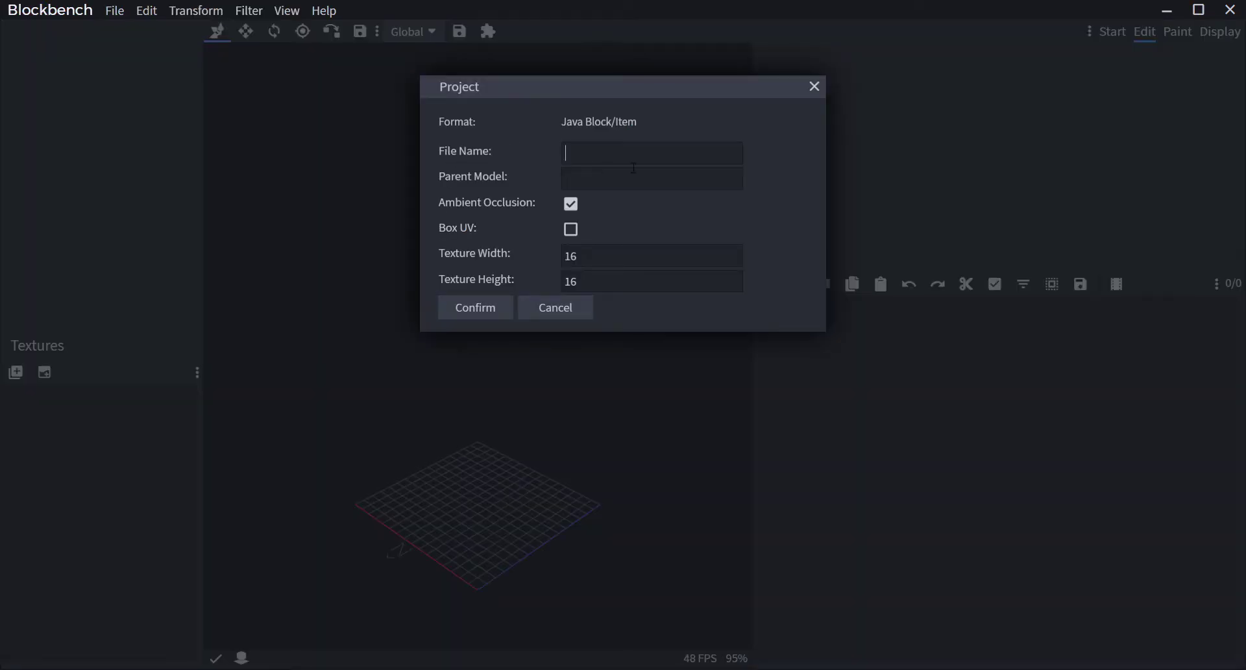
pyautogui.click(467, 307)
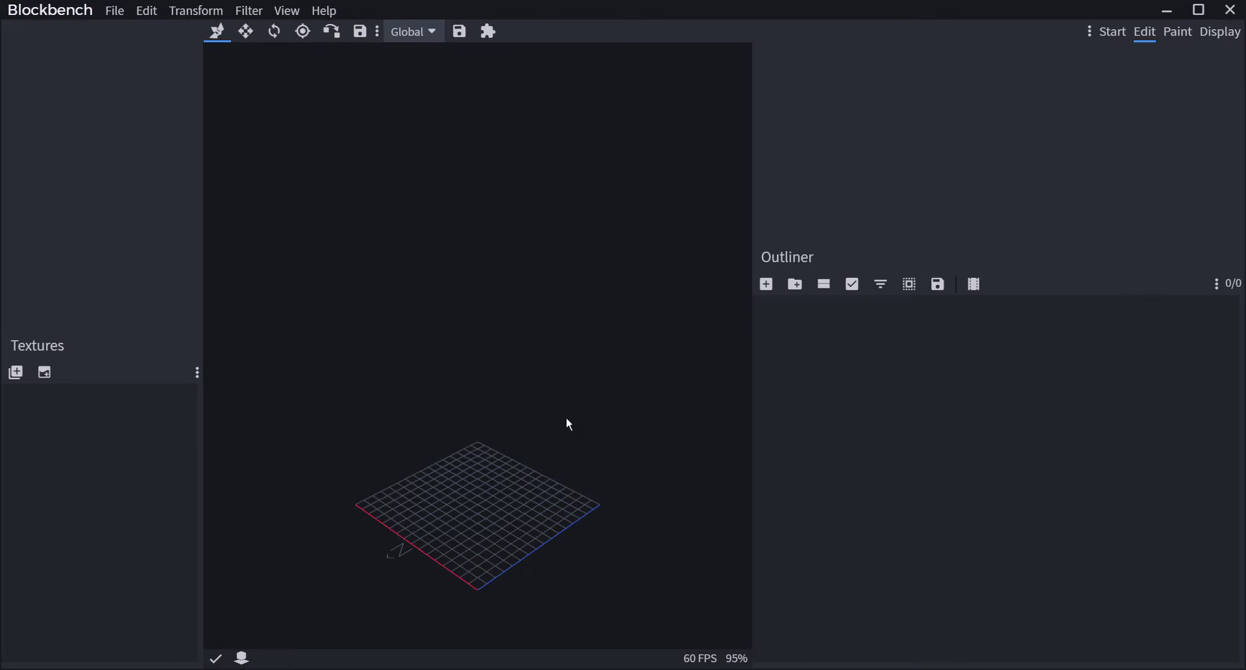
pyautogui.moveTo(714, 473); pyautogui.dragTo(508, 552)
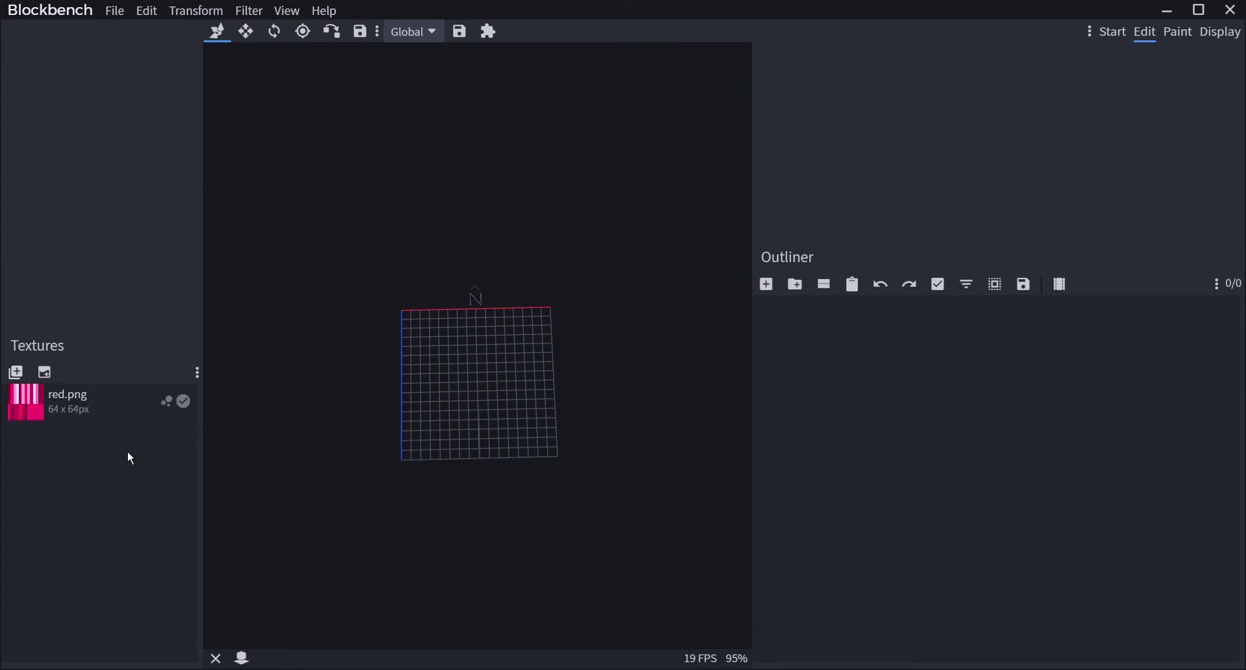
# - Select the red.png texture and add a new cube to the model
pyautogui.click(96, 409)
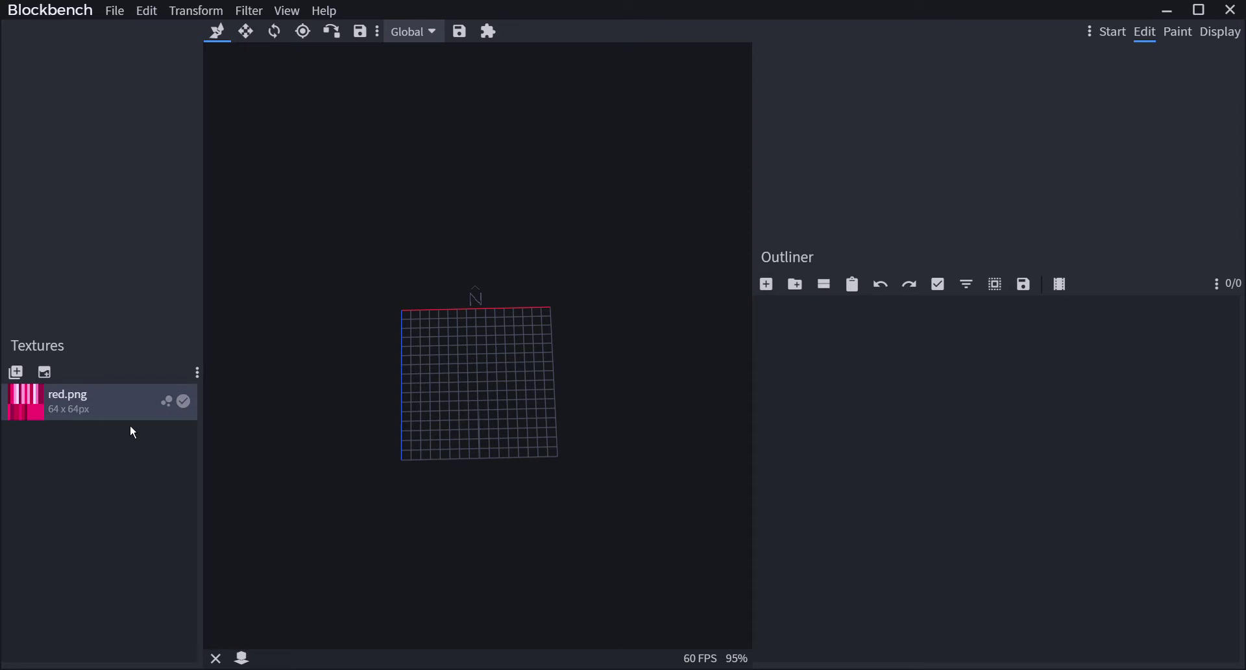
pyautogui.moveTo(442, 439); pyautogui.dragTo(635, 486)
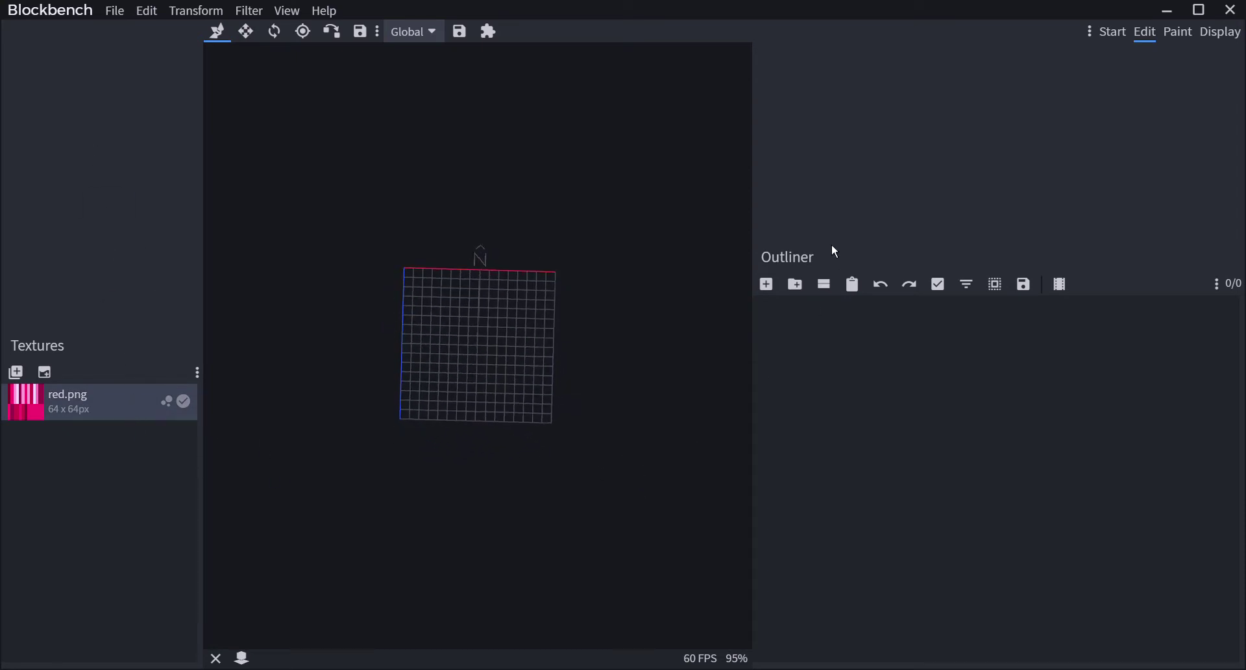
pyautogui.click(778, 286)
pyautogui.scroll(5, 657, 360)
pyautogui.moveTo(652, 344); pyautogui.dragTo(636, 255)
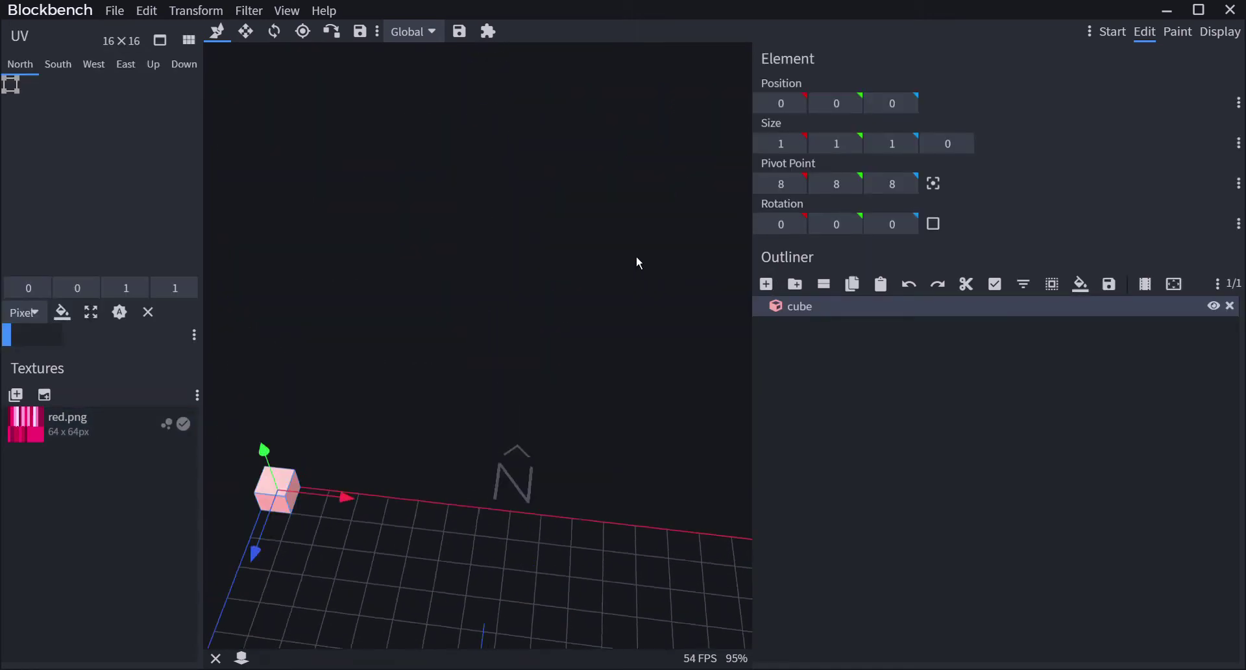
pyautogui.moveTo(357, 522)
pyautogui.mouseDown()
pyautogui.moveTo(644, 606)
pyautogui.moveTo(341, 477)
pyautogui.moveTo(458, 541)
pyautogui.moveTo(364, 512)
pyautogui.mouseUp()
pyautogui.moveTo(497, 498); pyautogui.dragTo(524, 454)
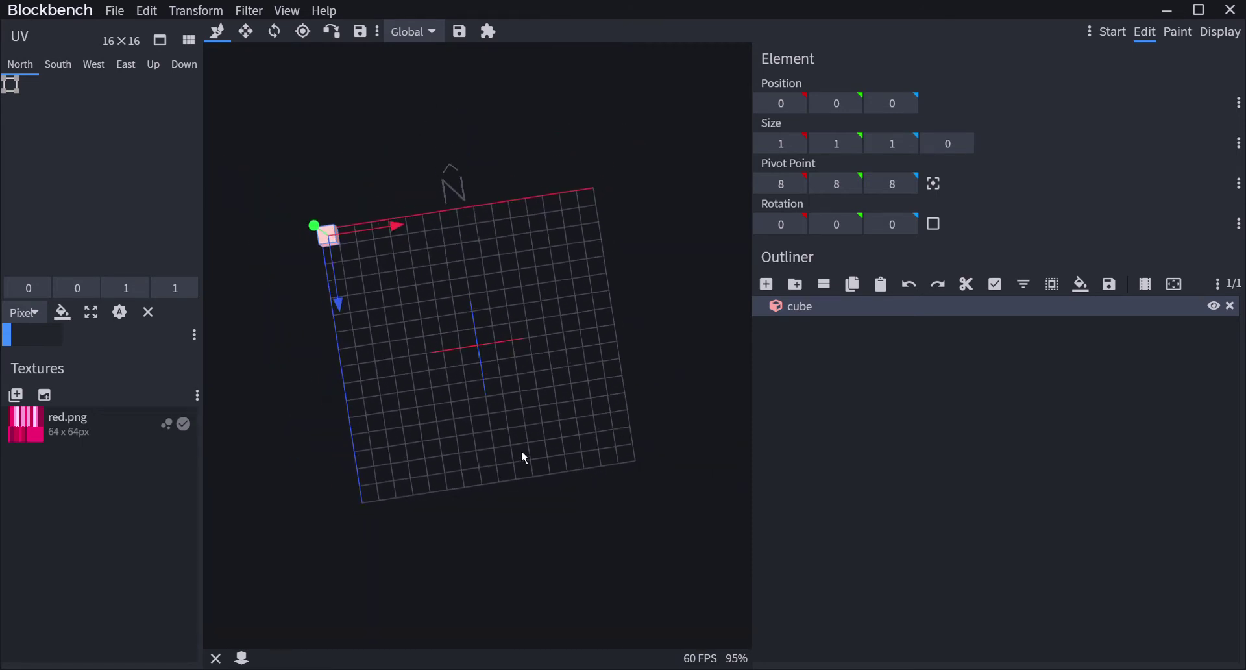
pyautogui.press('KP_7')
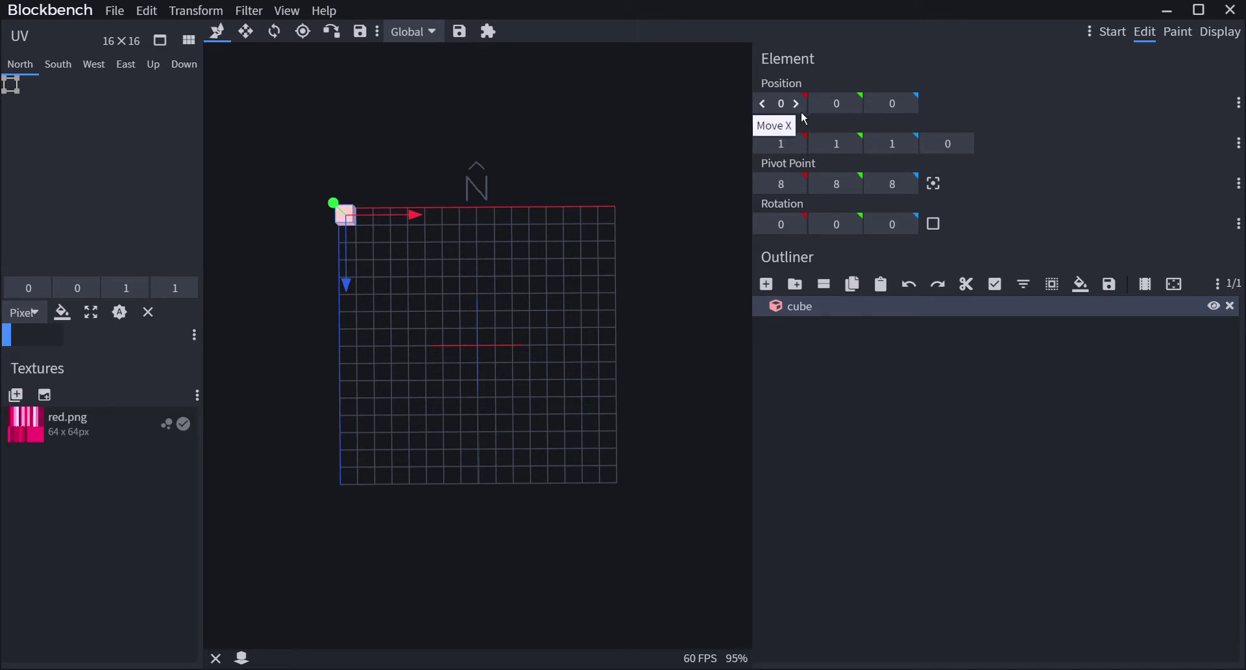
# - Shift the cube along the X axis to position 2 and bring it back to 0
pyautogui.scroll(2, 683, 160)
pyautogui.moveTo(683, 160); pyautogui.dragTo(655, 87)
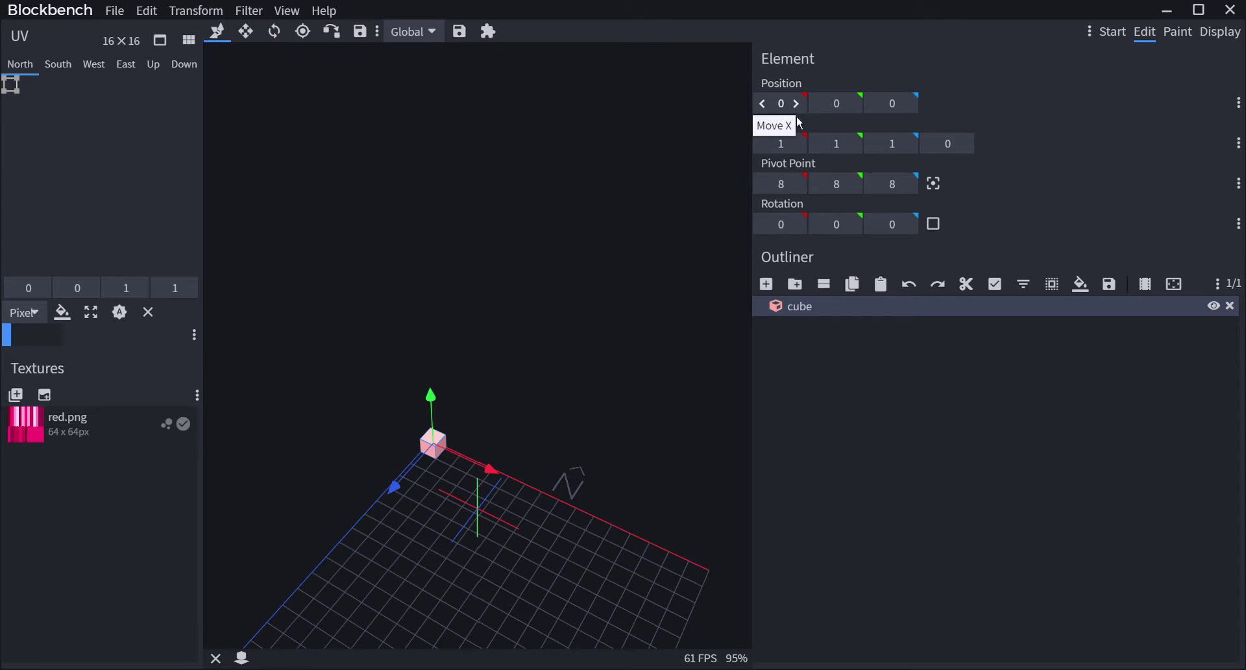
pyautogui.moveTo(741, 156); pyautogui.dragTo(737, 178)
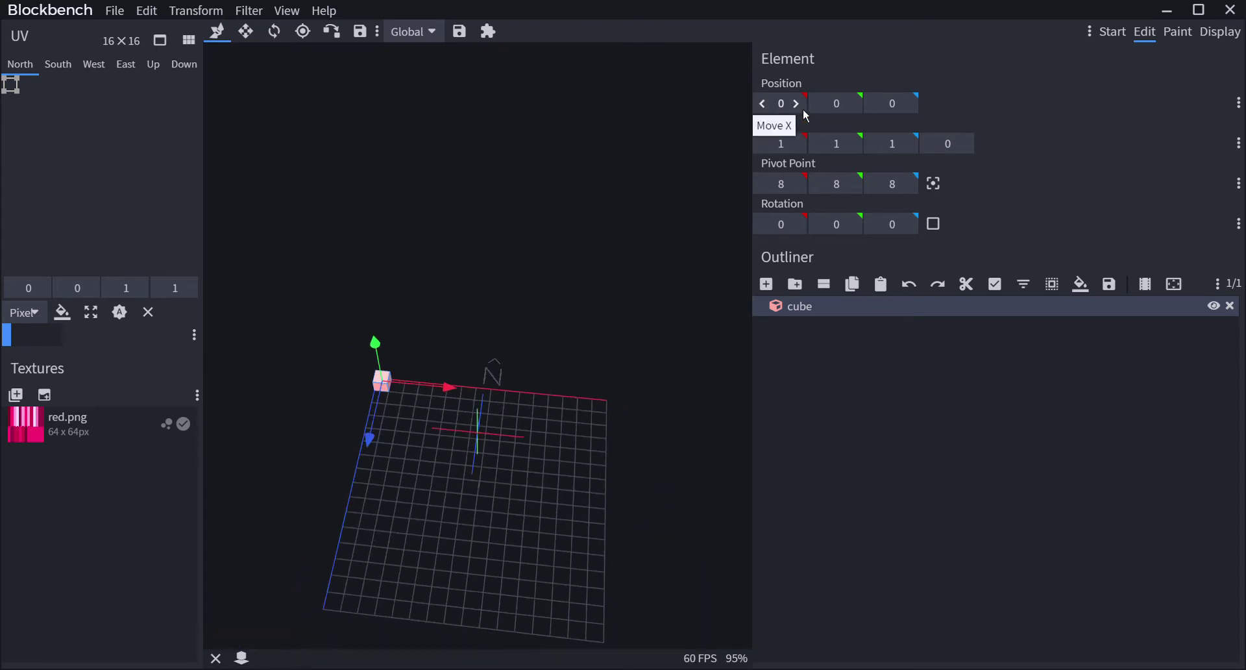
pyautogui.scroll(7, 806, 114)
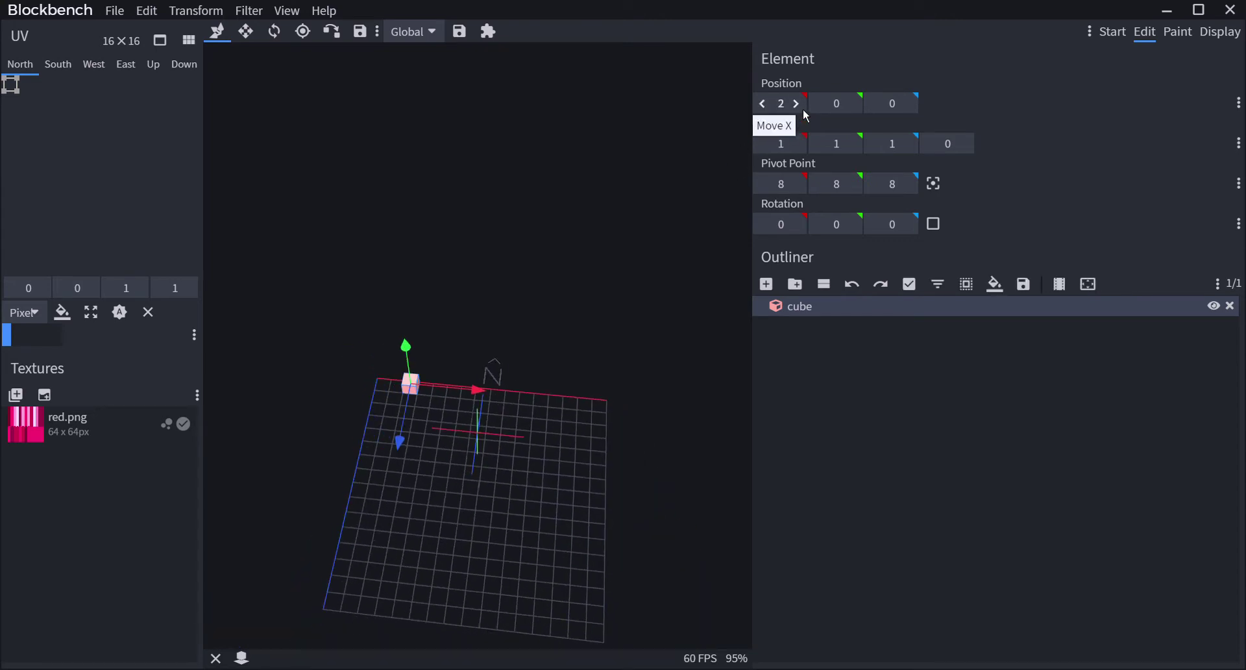
pyautogui.scroll(-7, 777, 115)
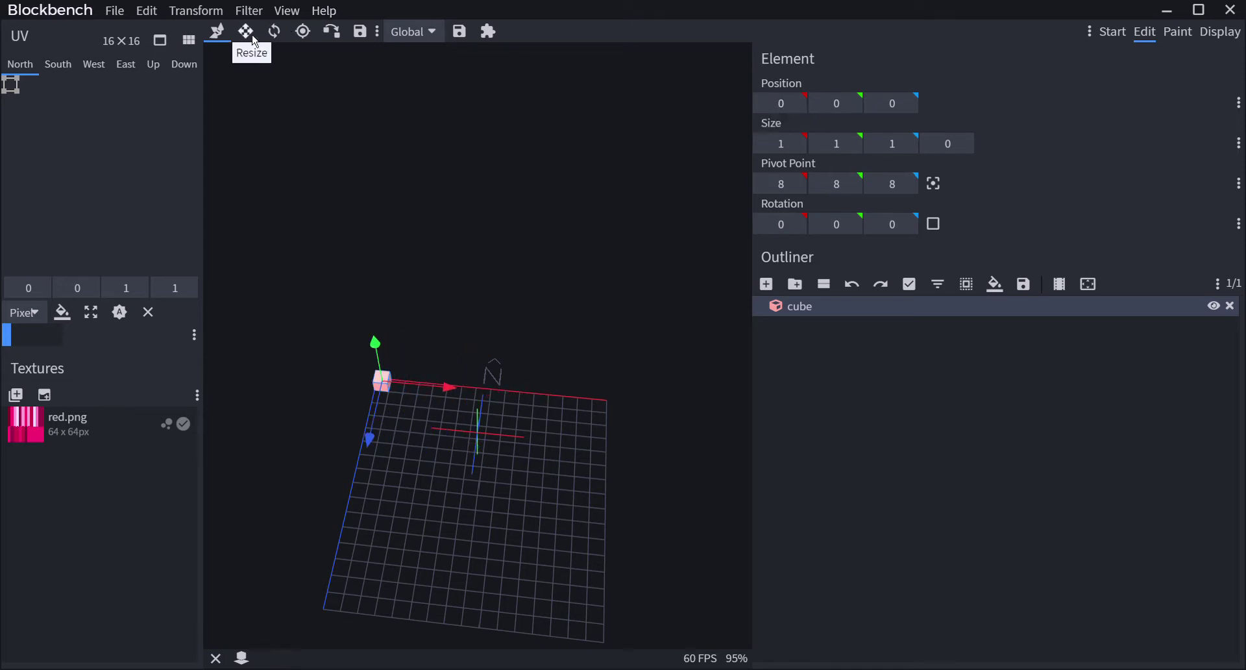
# - Move the cube in the viewport to X position -1 and return it to 0
pyautogui.scroll(-1, 461, 402)
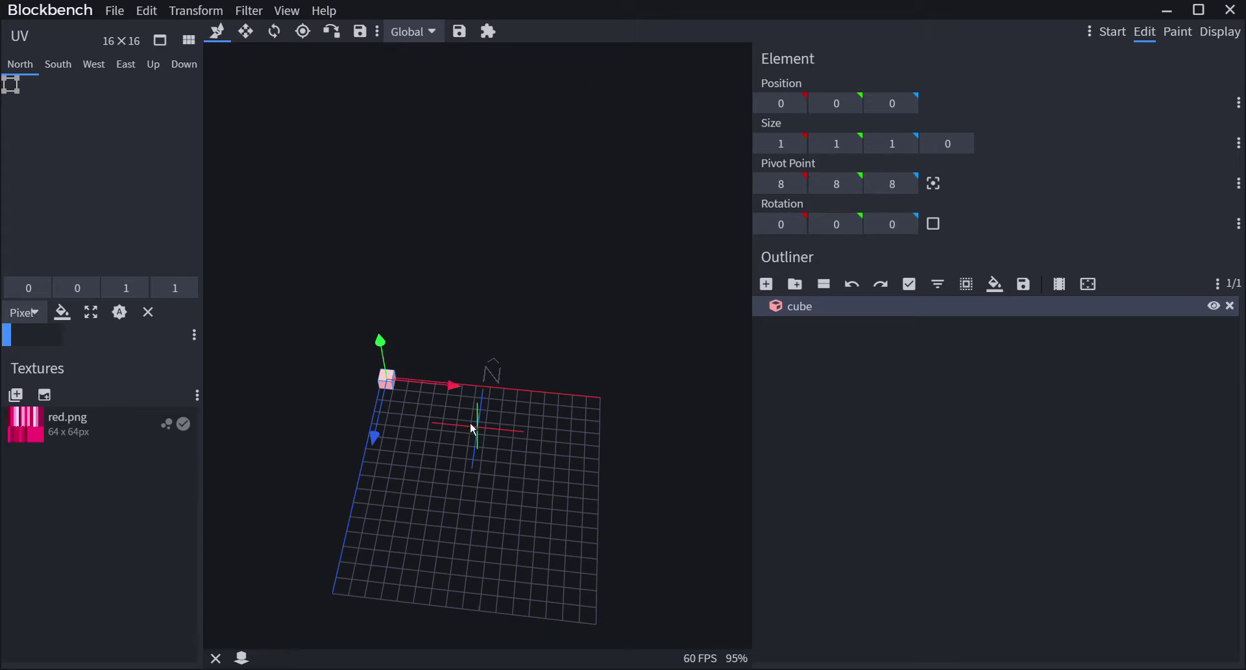
pyautogui.moveTo(455, 385); pyautogui.dragTo(440, 384)
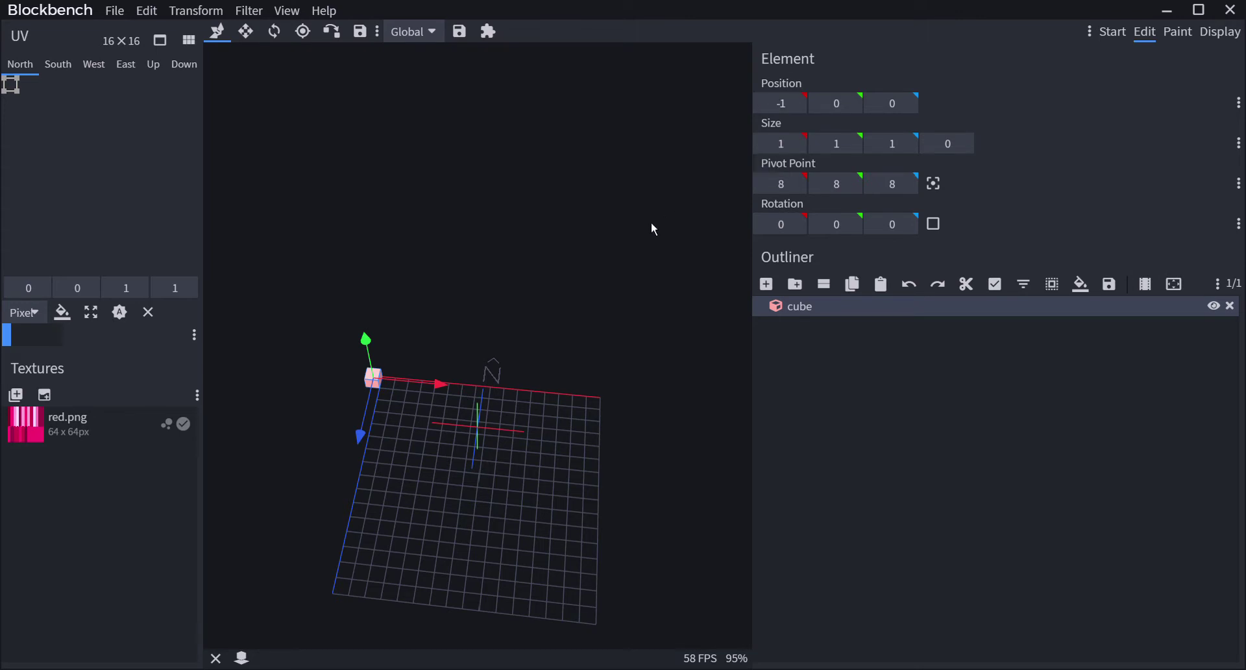
pyautogui.click(796, 105)
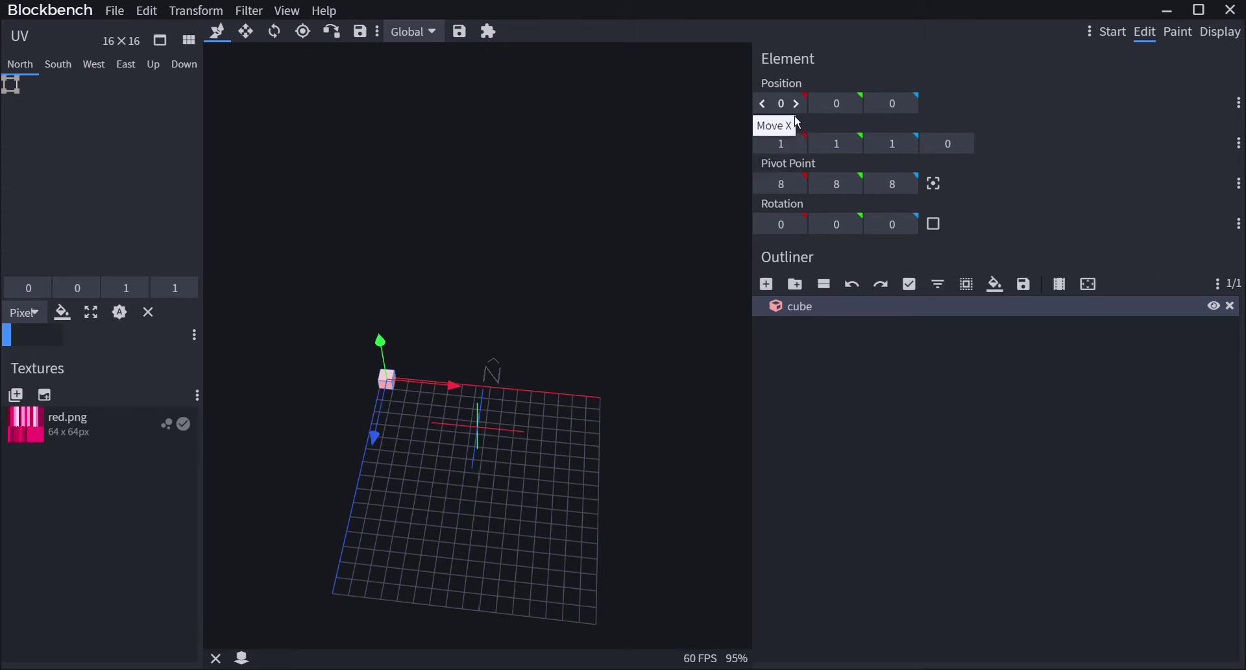
# - Set the cube's X position to 1.5
pyautogui.click(787, 109)
pyautogui.press('BackSpace')
pyautogui.write('1.5')
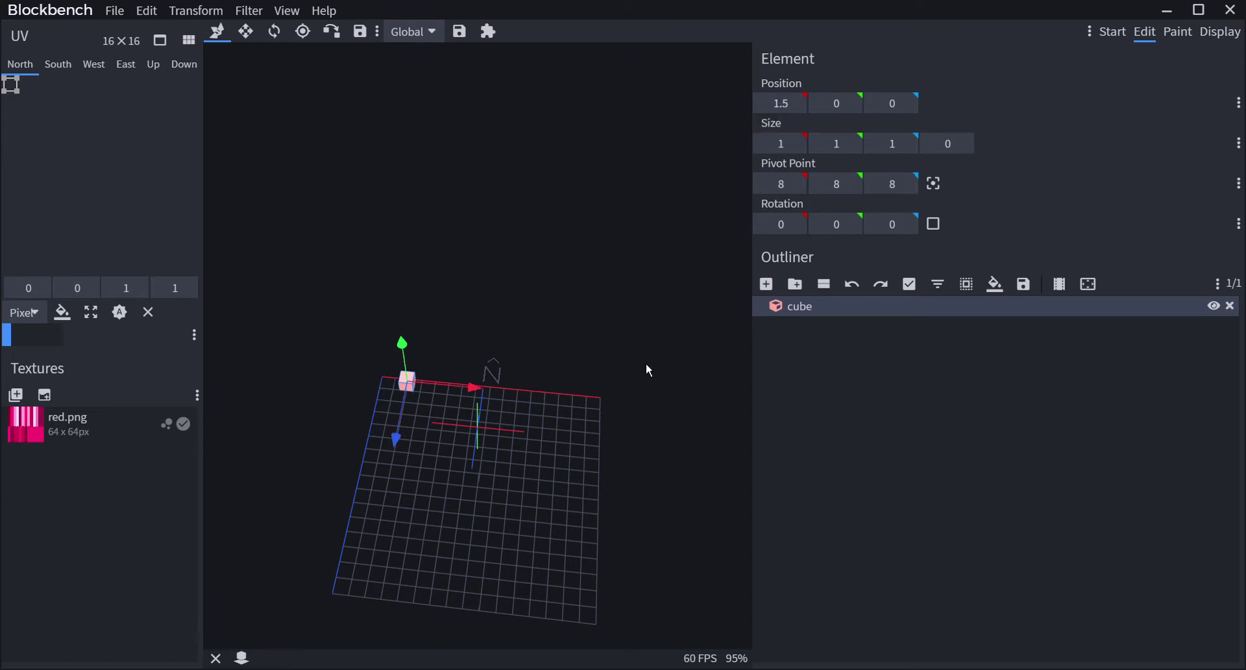
pyautogui.moveTo(649, 370); pyautogui.dragTo(622, 479)
pyautogui.scroll(4, 592, 478)
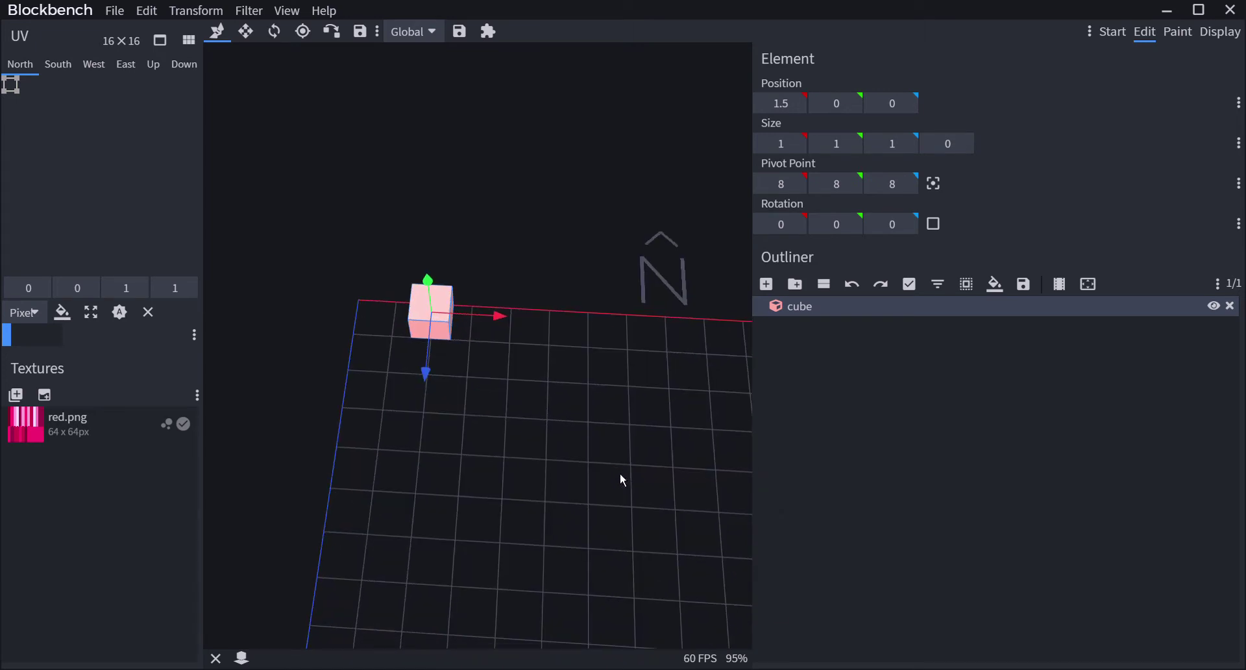
# - Move the cube in the viewport to X position 0.5, reset its X position to 0, and deselect it
pyautogui.moveTo(492, 329); pyautogui.dragTo(436, 309)
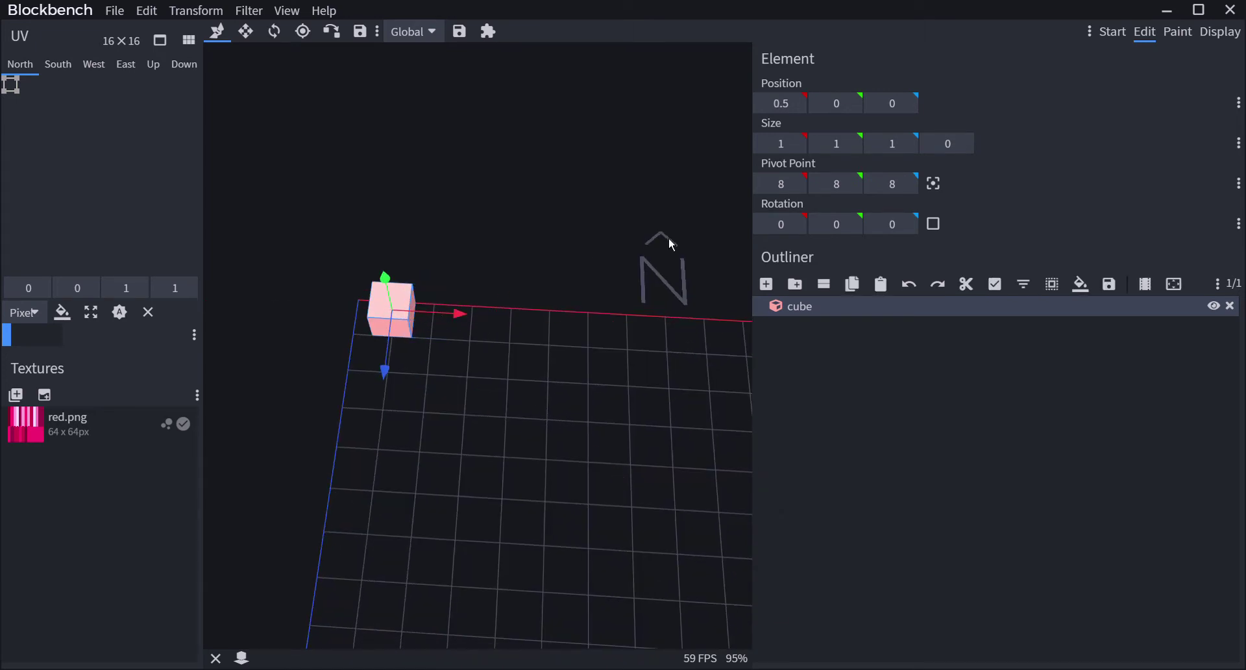
pyautogui.moveTo(777, 116)
pyautogui.mouseDown()
pyautogui.moveTo(762, 116)
pyautogui.moveTo(789, 114)
pyautogui.mouseUp()
pyautogui.click(791, 114)
pyautogui.press('BackSpace')
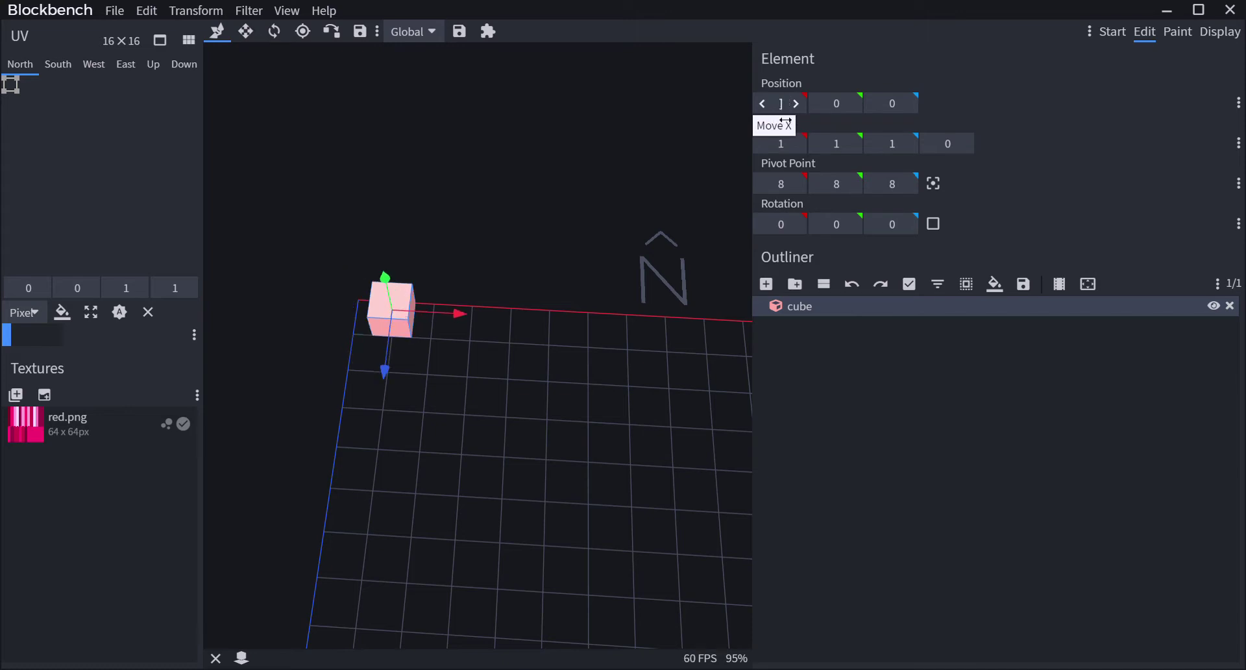
pyautogui.click(923, 483)
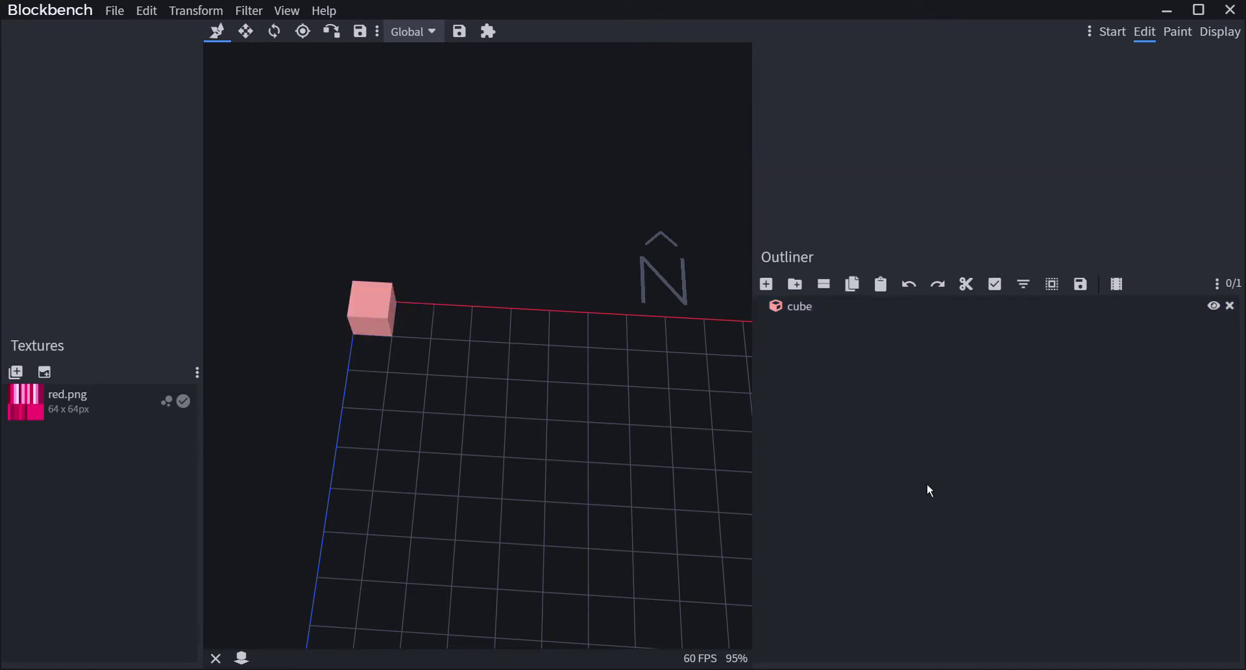
# - Select the cube, raise its Y position to 1.5, lower it to -0.5, and return it to 0
pyautogui.click(371, 308)
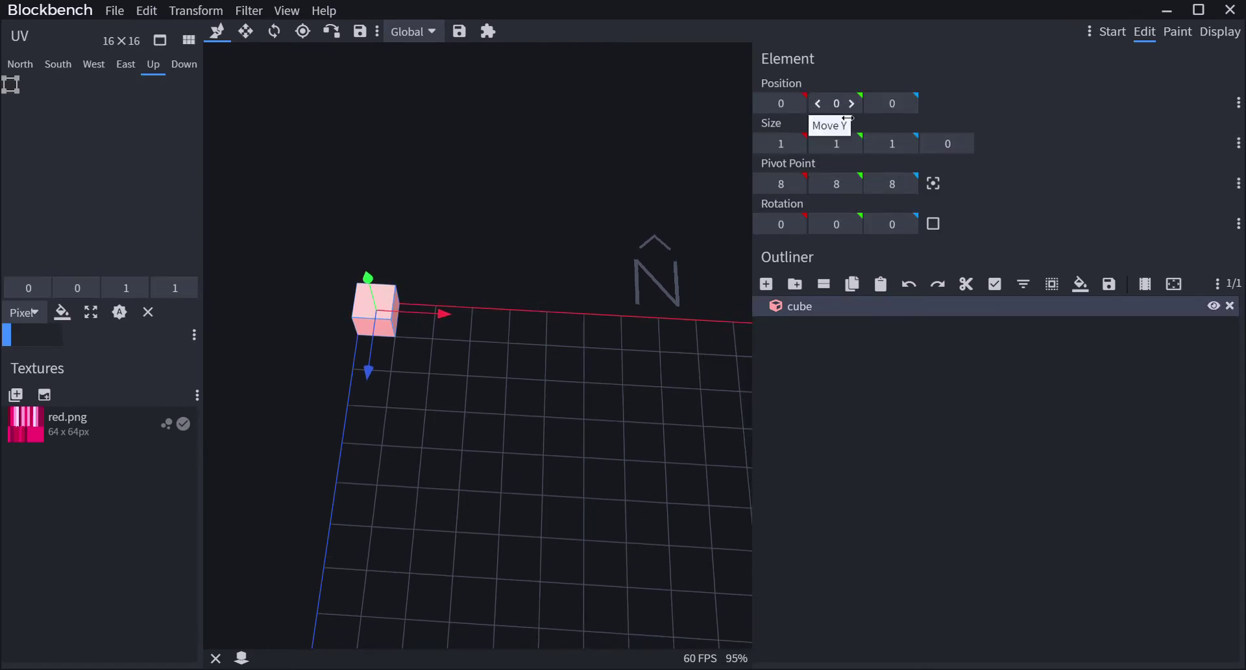
pyautogui.moveTo(848, 118)
pyautogui.mouseDown()
pyautogui.moveTo(815, 116)
pyautogui.moveTo(855, 113)
pyautogui.mouseUp()
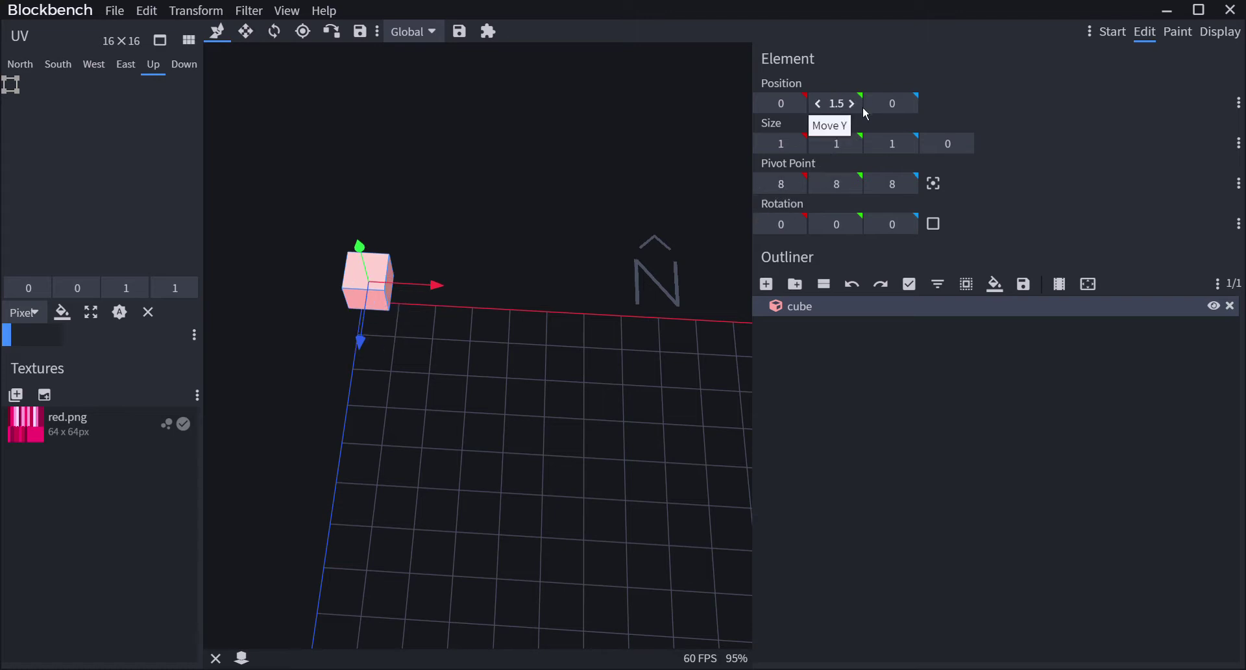
pyautogui.click(820, 106)
pyautogui.click(821, 106)
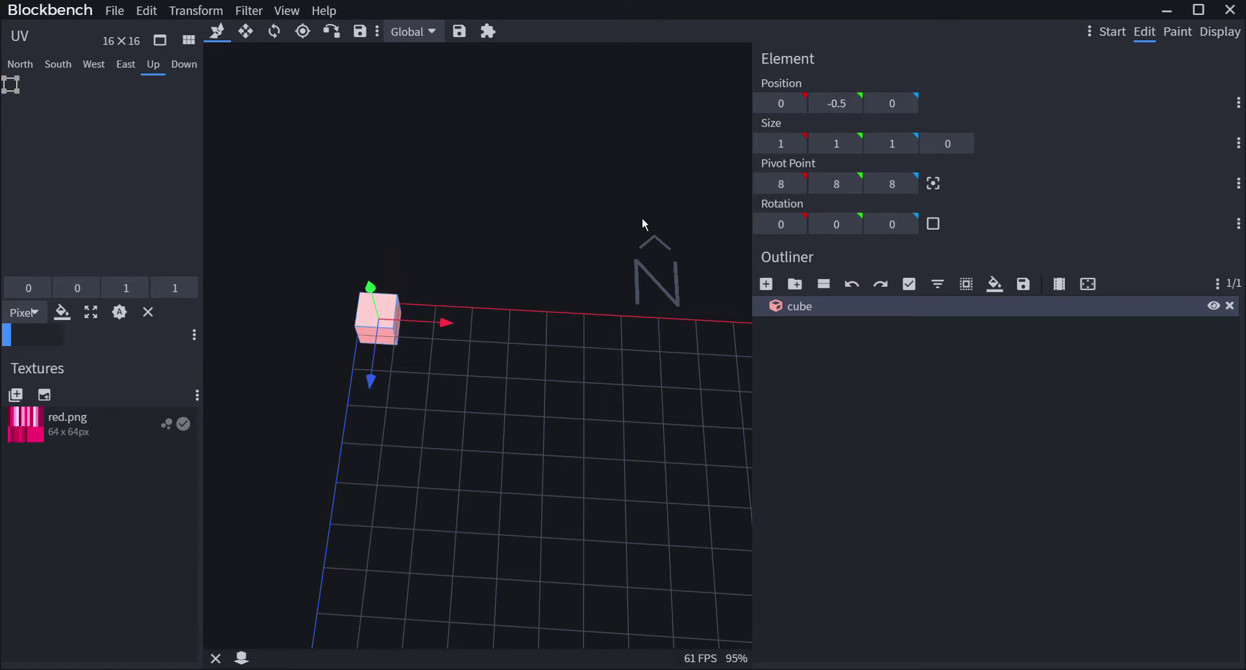
pyautogui.moveTo(644, 224)
pyautogui.mouseDown()
pyautogui.moveTo(468, 362)
pyautogui.moveTo(604, 437)
pyautogui.moveTo(640, 398)
pyautogui.mouseUp()
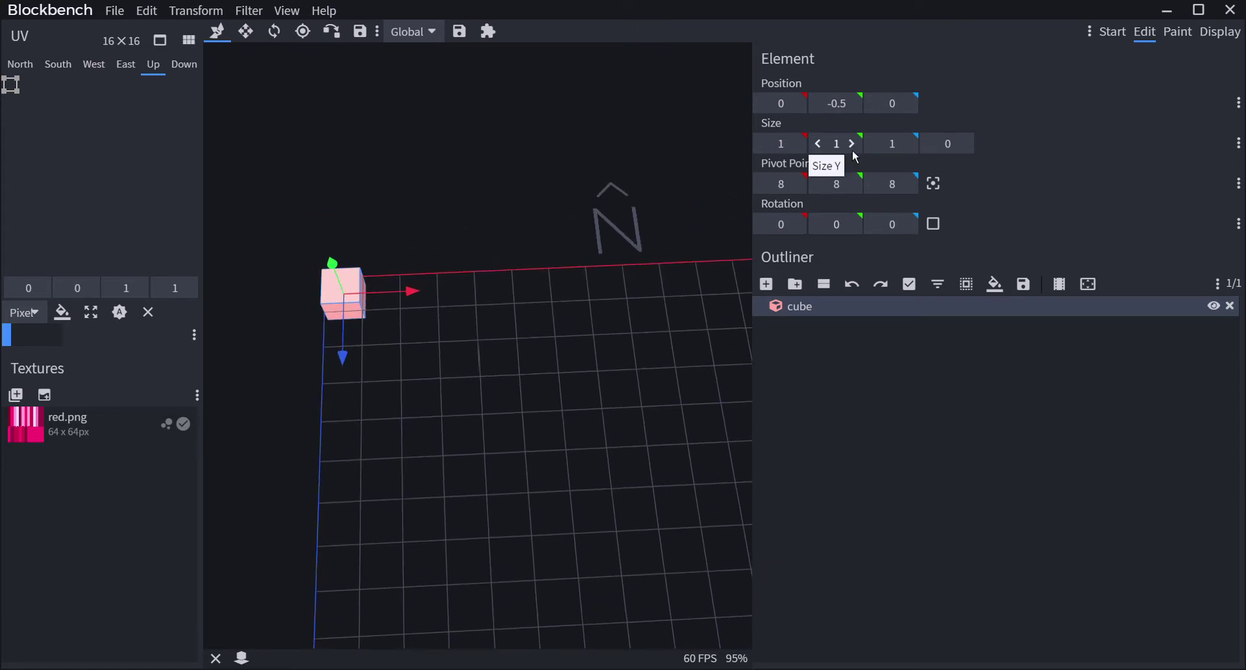
pyautogui.click(852, 104)
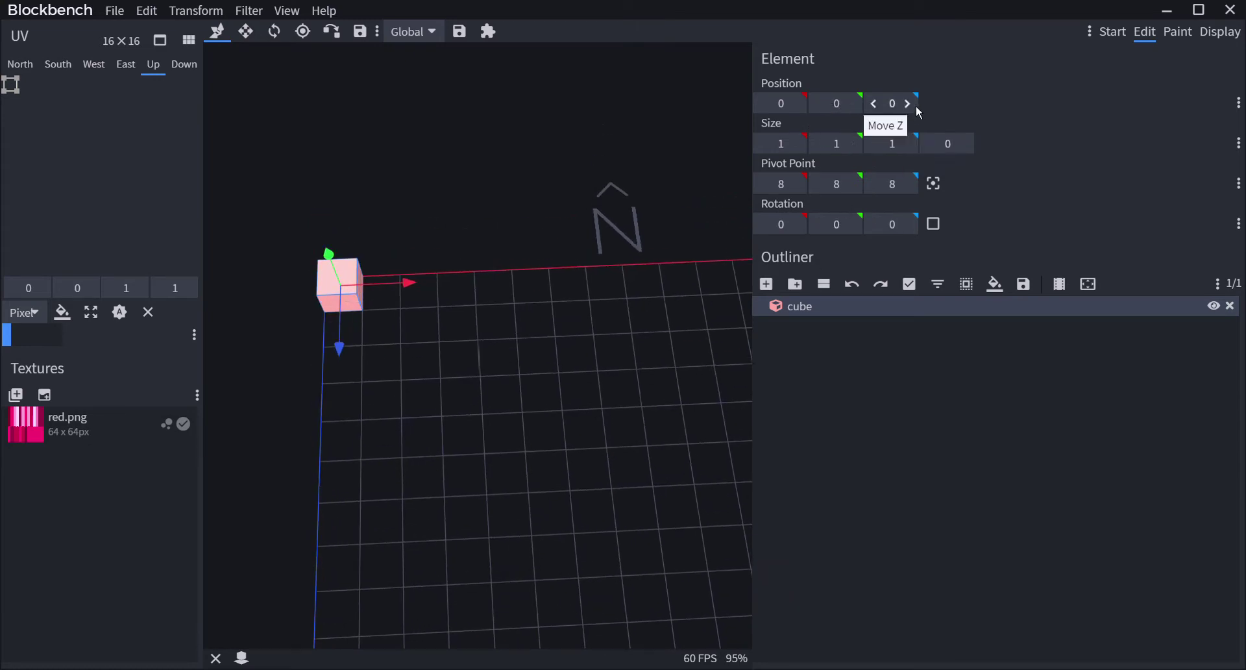
# - Try shifting the cube along the Z axis and bring its Z position back to 0
pyautogui.moveTo(920, 111); pyautogui.dragTo(883, 120)
pyautogui.moveTo(669, 324); pyautogui.dragTo(654, 222)
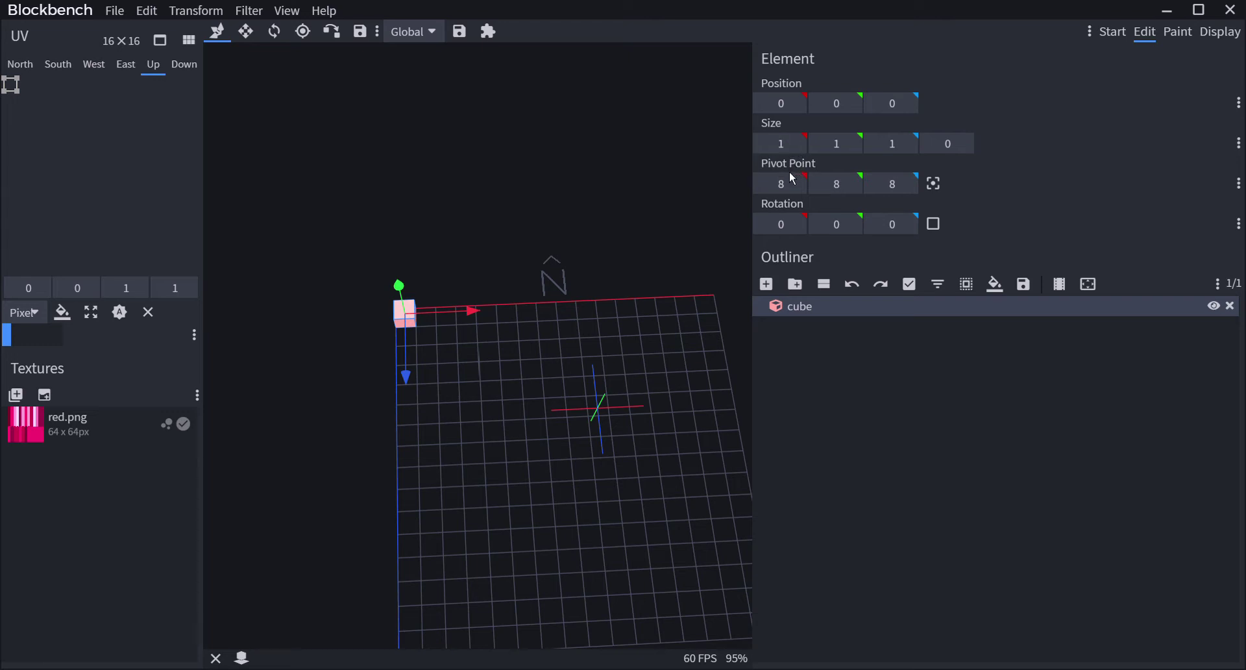
pyautogui.moveTo(452, 315)
pyautogui.mouseDown()
pyautogui.moveTo(533, 316)
pyautogui.moveTo(466, 330)
pyautogui.mouseUp()
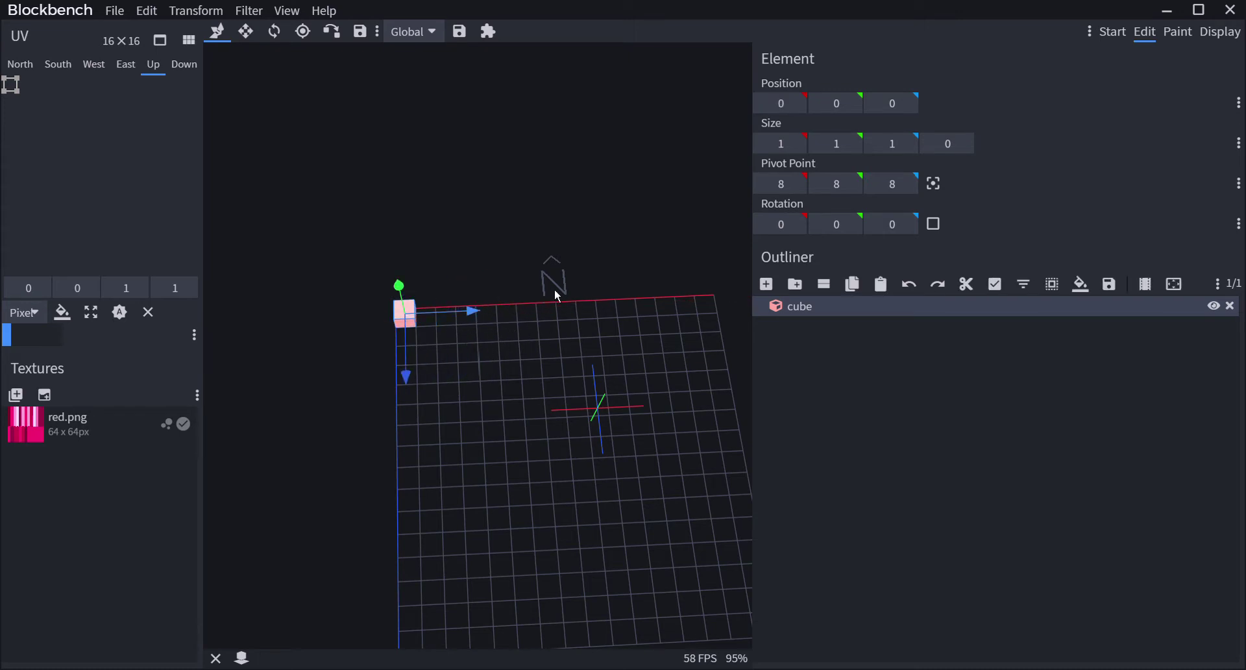
# - Reduce the cube's Z size to 0 and -1, and restore it to 1
pyautogui.click(873, 143)
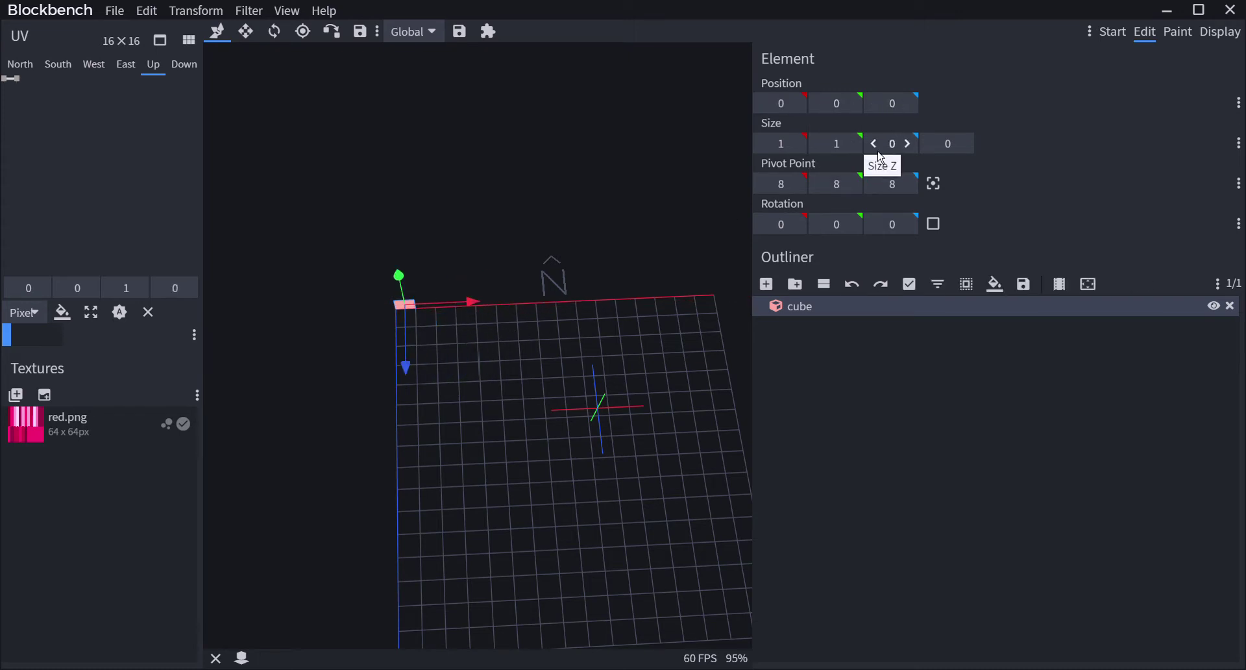
pyautogui.moveTo(733, 195); pyautogui.dragTo(418, 202)
pyautogui.moveTo(726, 323); pyautogui.dragTo(649, 350)
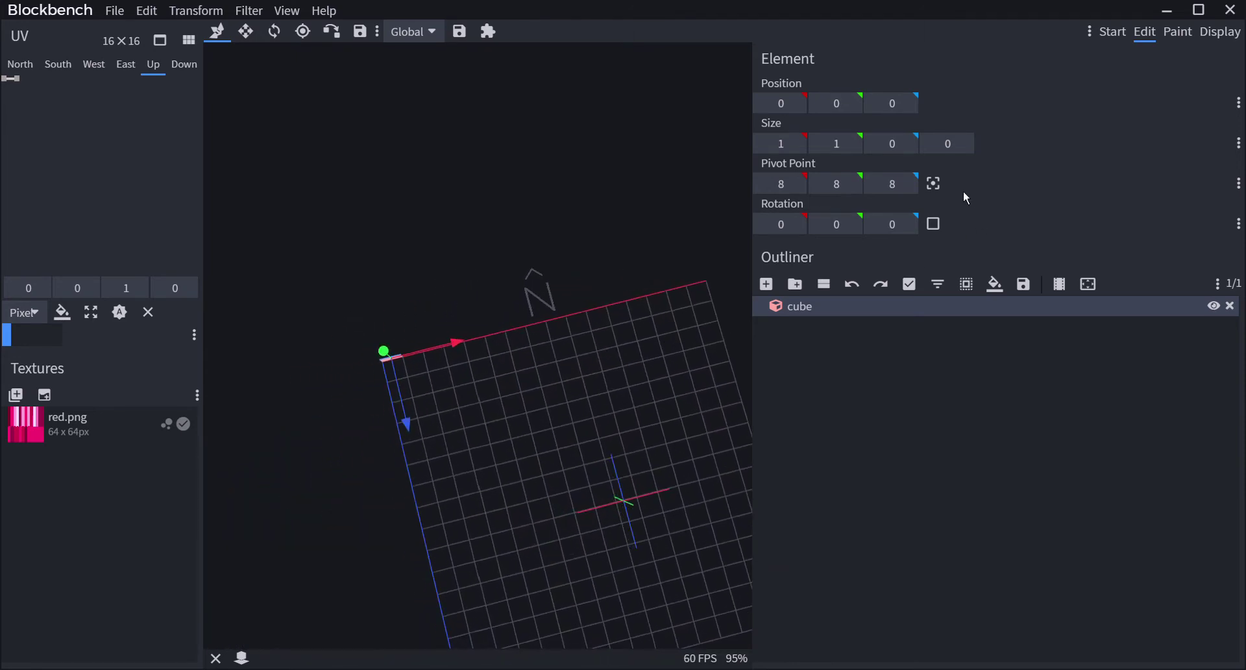
pyautogui.click(873, 143)
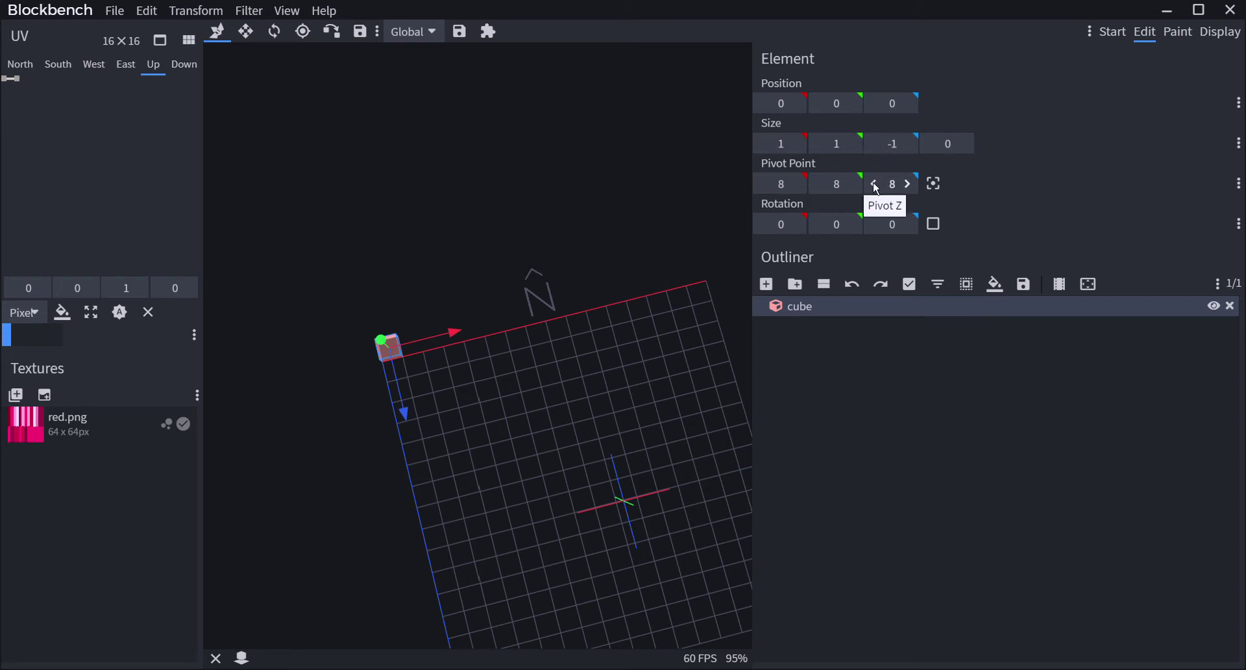
pyautogui.click(909, 144)
pyautogui.click(908, 144)
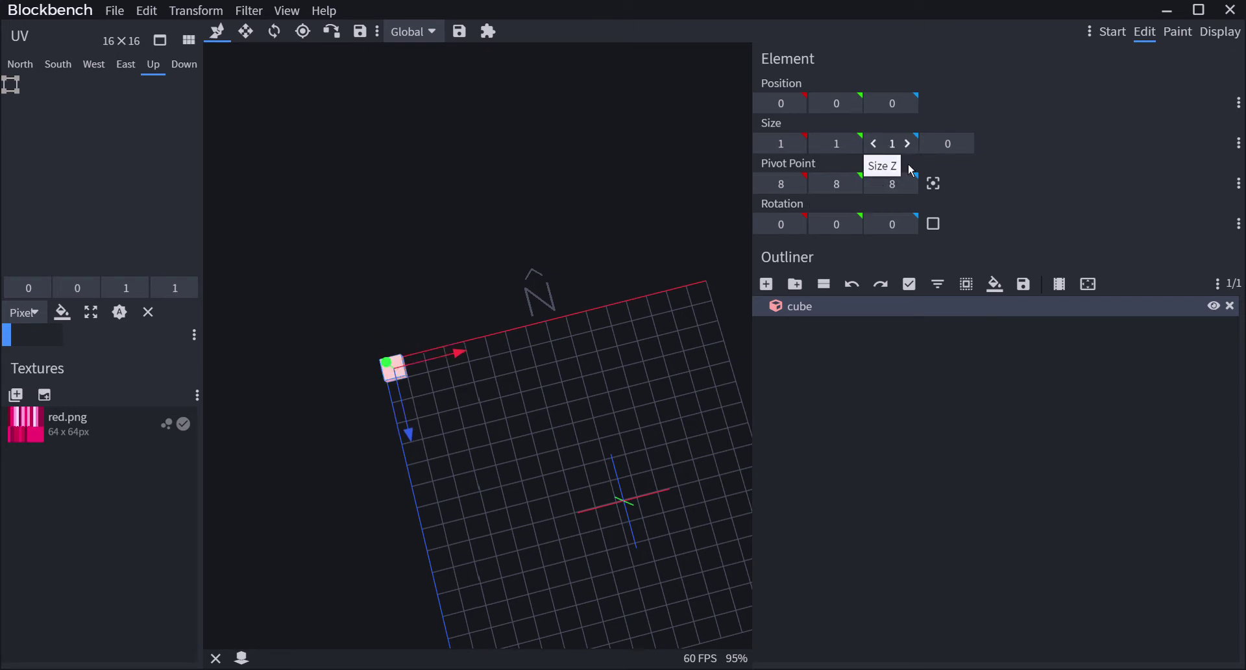
# - Lengthen the cube along the X axis to a size of 5
pyautogui.click(797, 149)
pyautogui.click(797, 150)
pyautogui.click(796, 149)
pyautogui.click(796, 150)
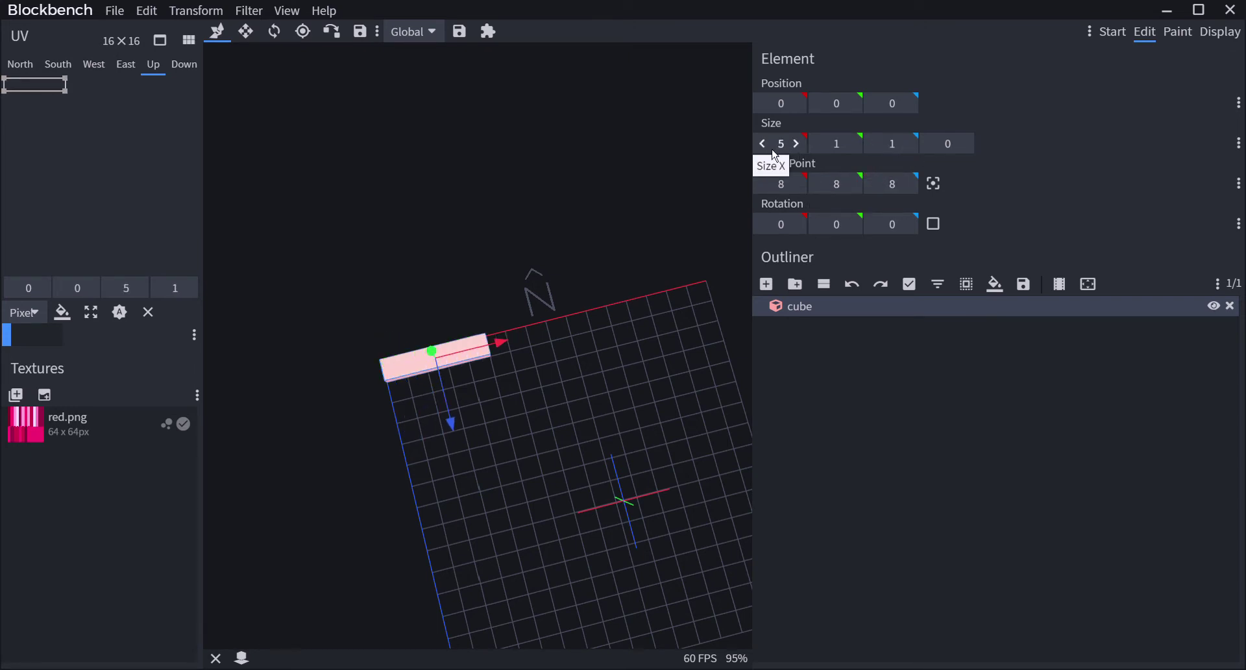
# - Take the cube's X size down to -9 and restore it to 1
pyautogui.moveTo(779, 145)
pyautogui.mouseDown()
pyautogui.moveTo(805, 155)
pyautogui.moveTo(777, 158)
pyautogui.mouseUp()
pyautogui.moveTo(687, 195); pyautogui.dragTo(511, 238)
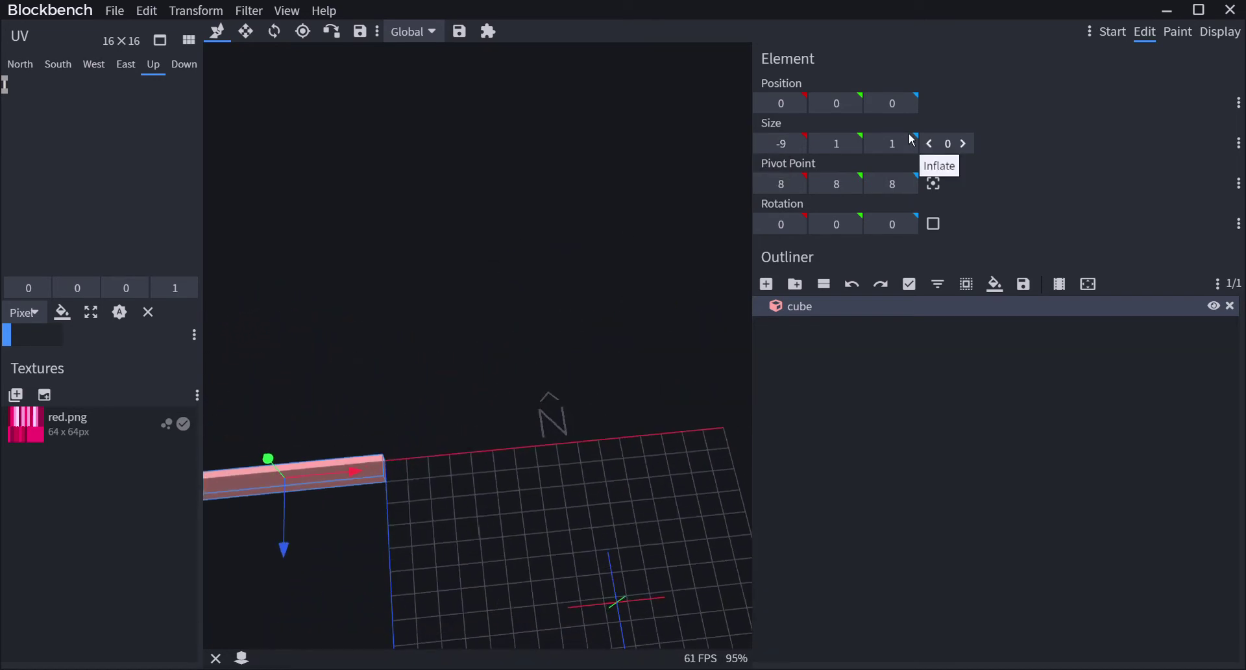
pyautogui.scroll(3, 807, 145)
pyautogui.scroll(7, 810, 151)
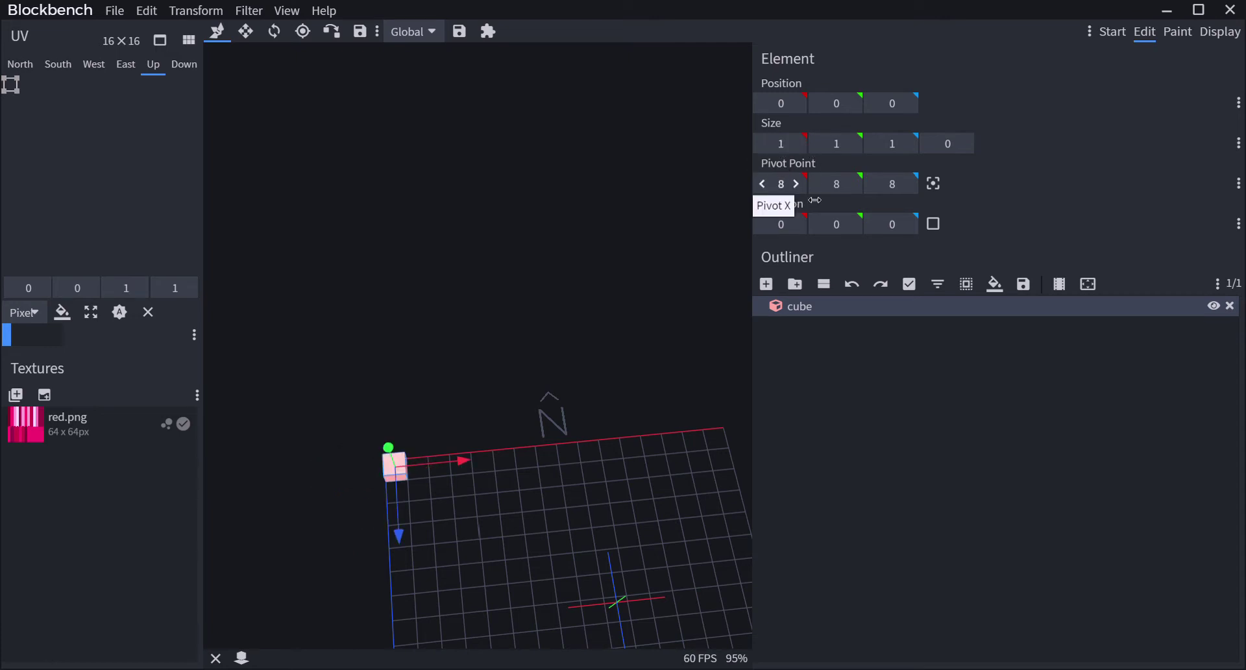
# - Try the cube's Y size at 11 and at -2, and restore it to 1
pyautogui.scroll(8, 858, 153)
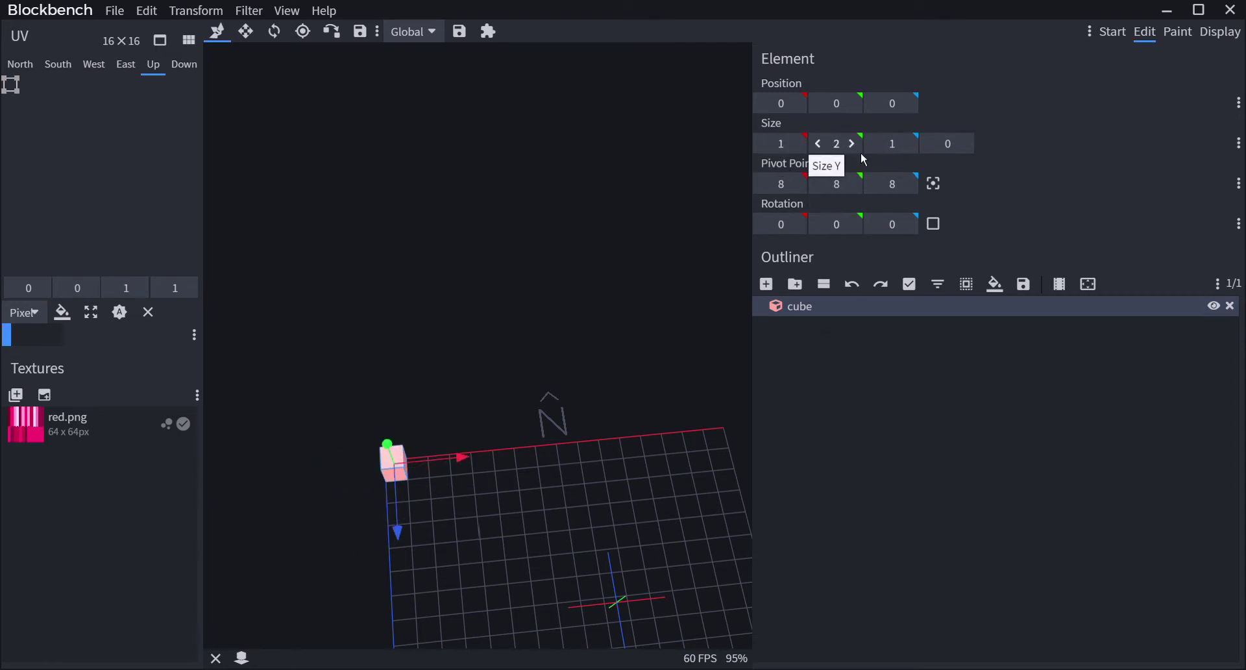
pyautogui.scroll(2, 864, 156)
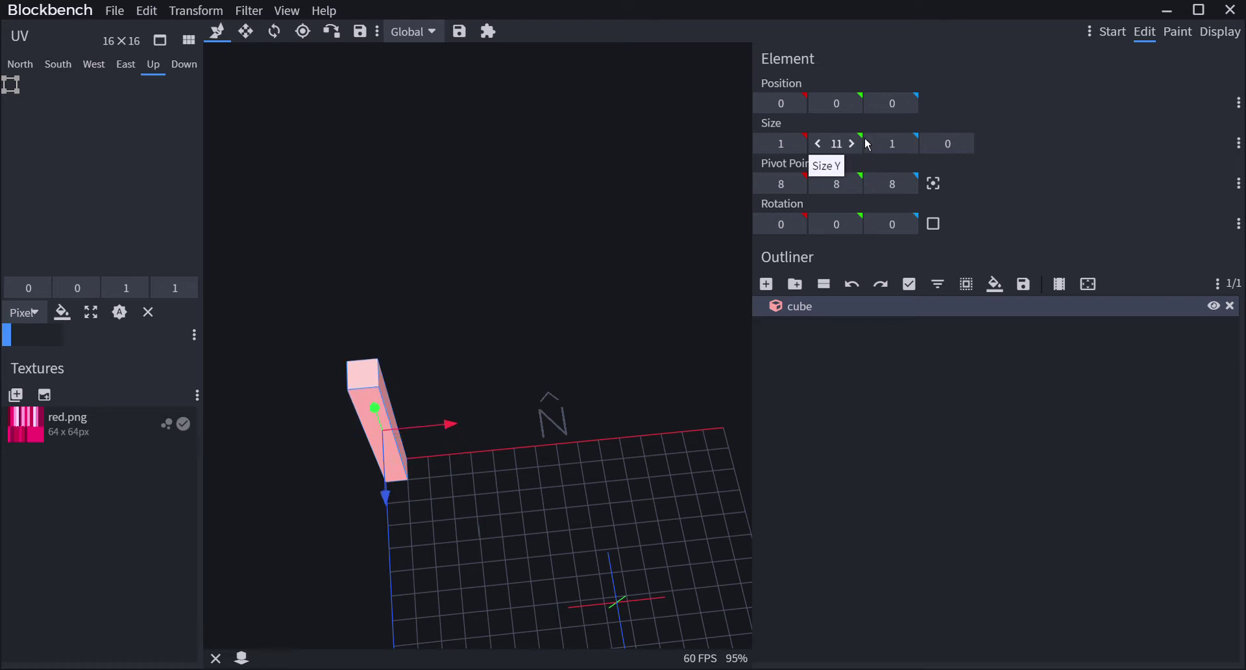
pyautogui.scroll(-1, 828, 155)
pyautogui.scroll(-10, 828, 156)
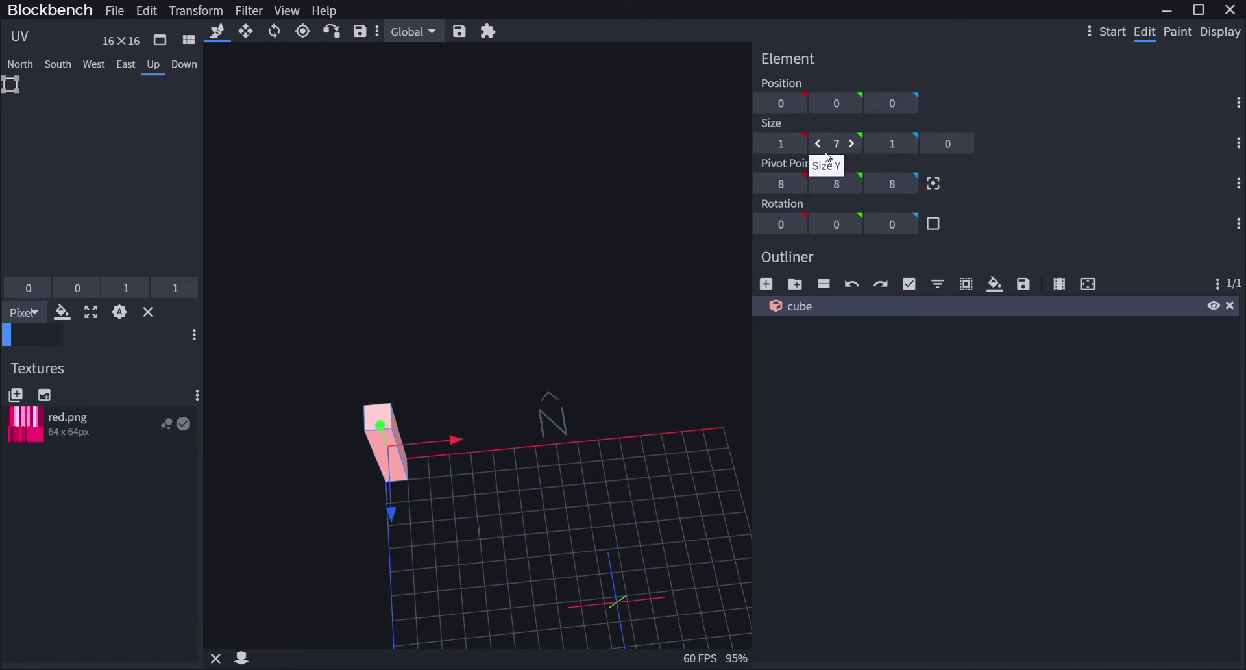
pyautogui.scroll(-6, 827, 156)
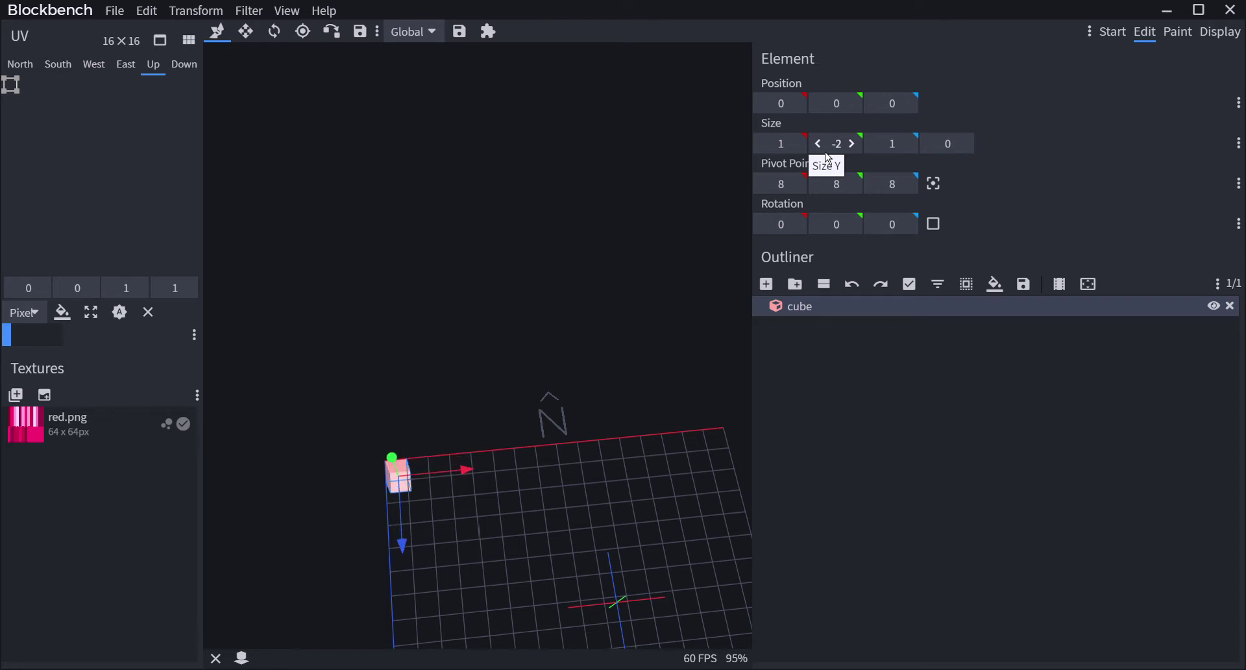
pyautogui.scroll(7, 857, 156)
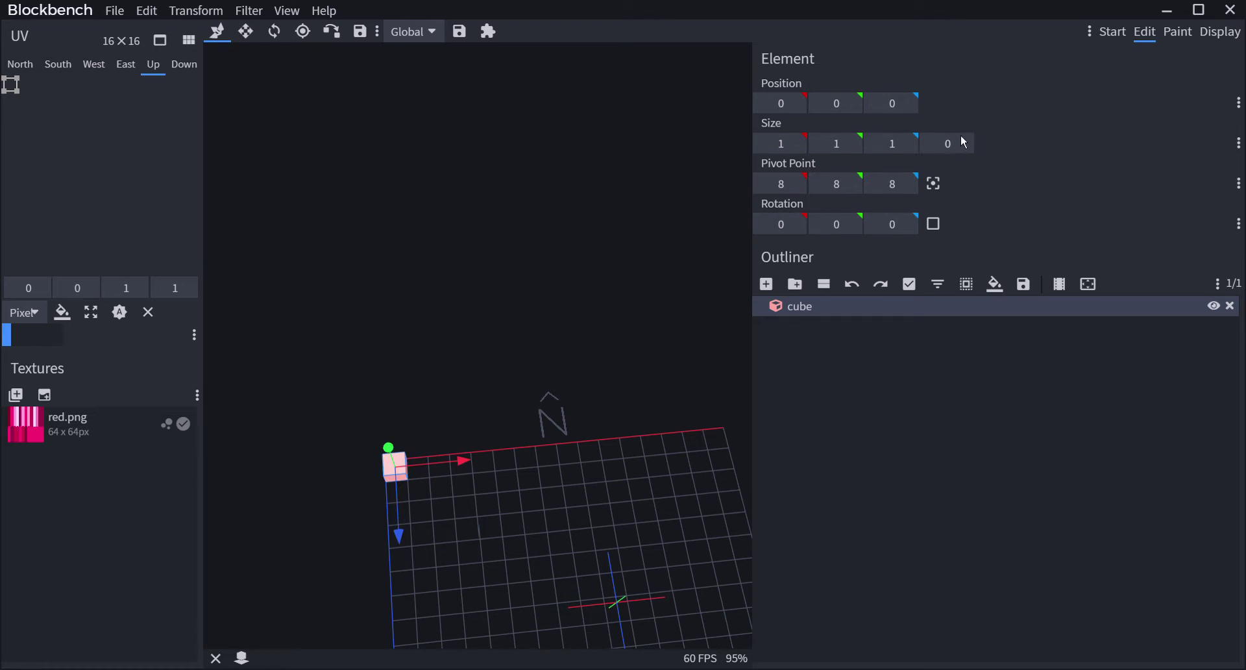
# - Inflate the cube up to 16 and bring the inflate value back to 0
pyautogui.scroll(-5, 645, 241)
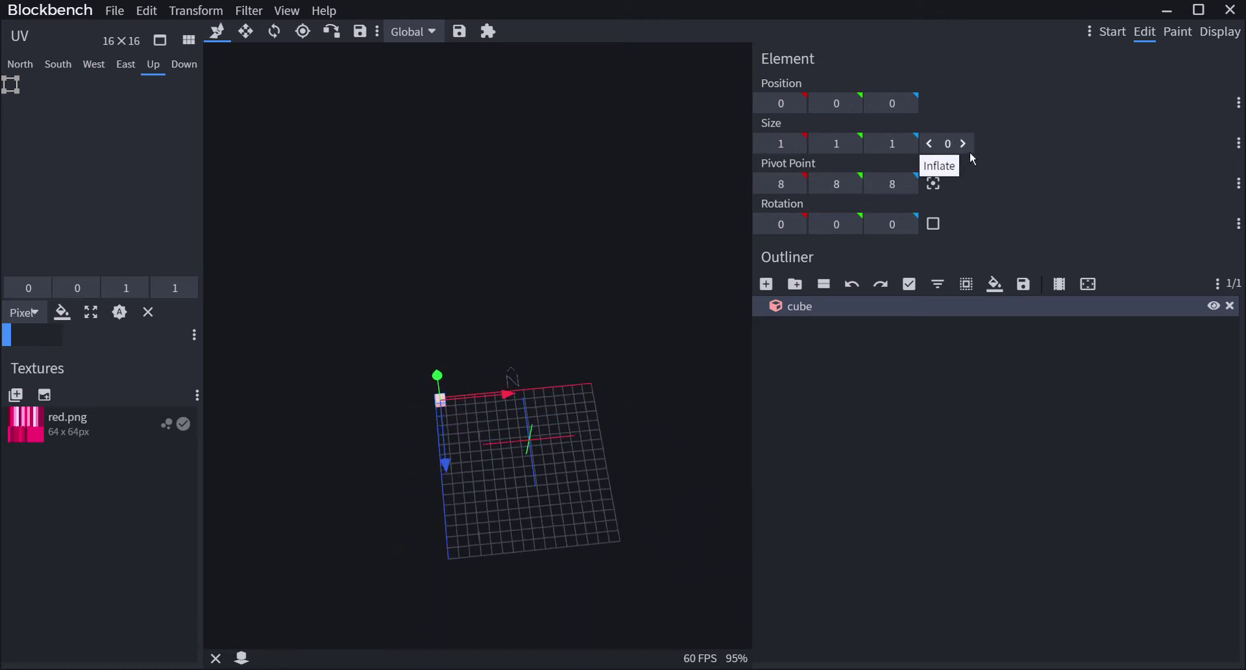
pyautogui.scroll(8, 971, 156)
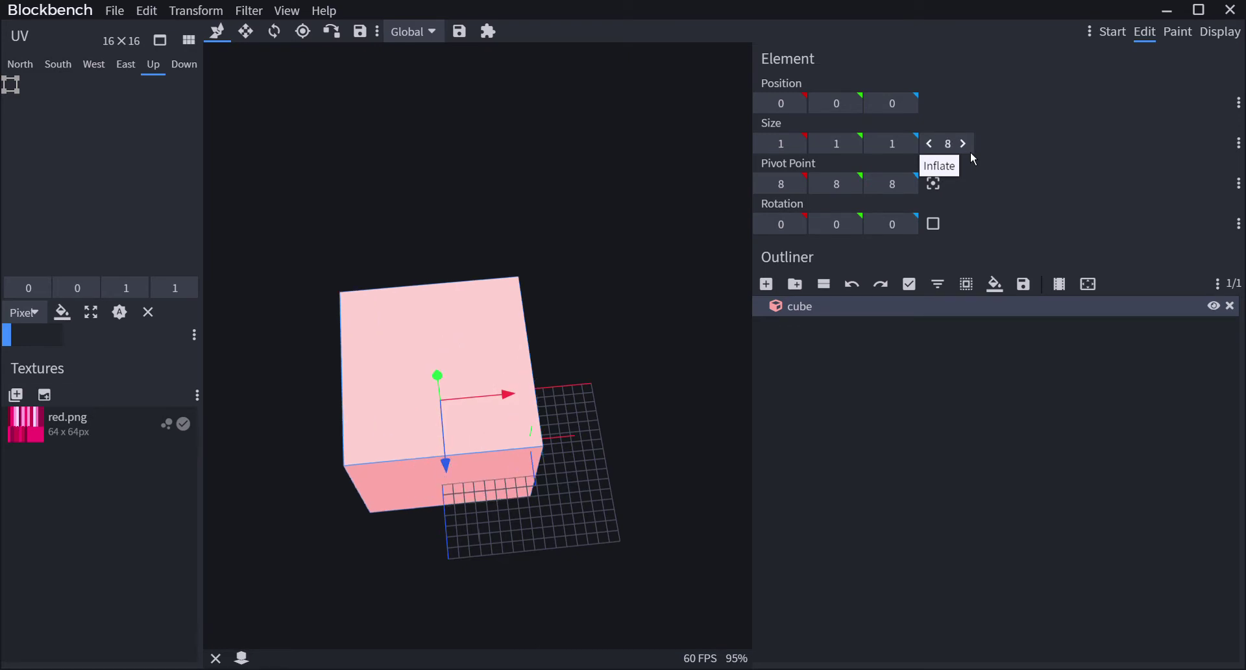
pyautogui.scroll(8, 970, 154)
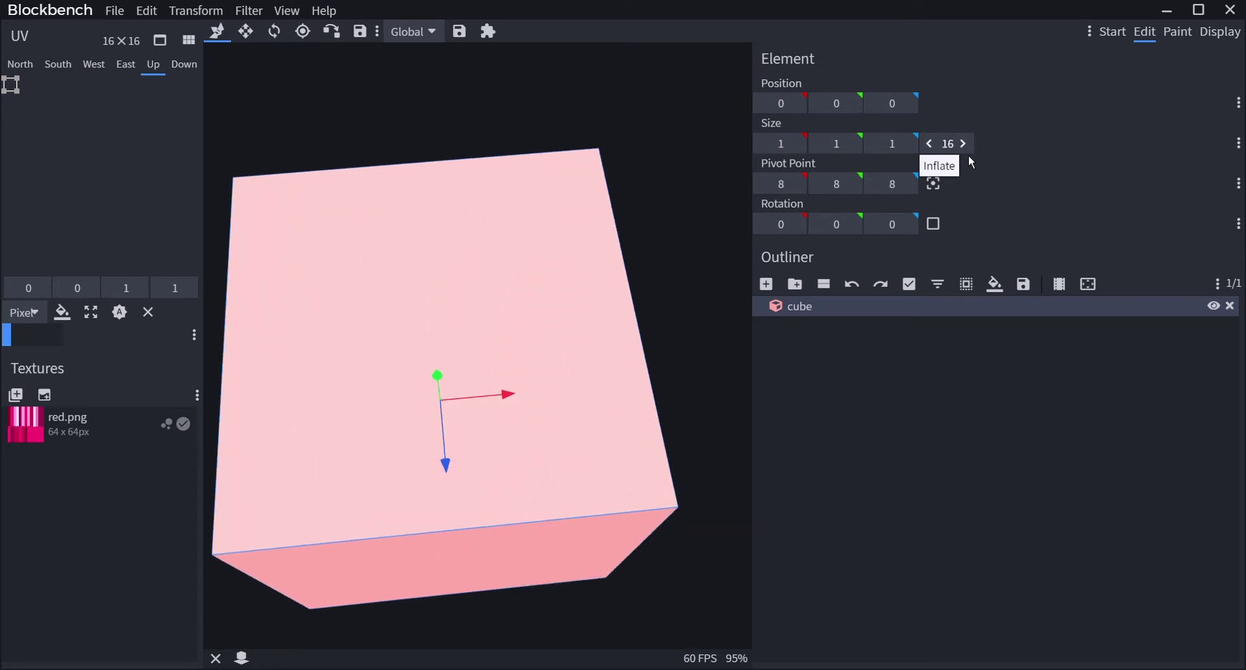
pyautogui.scroll(-6, 671, 263)
pyautogui.scroll(5, 668, 266)
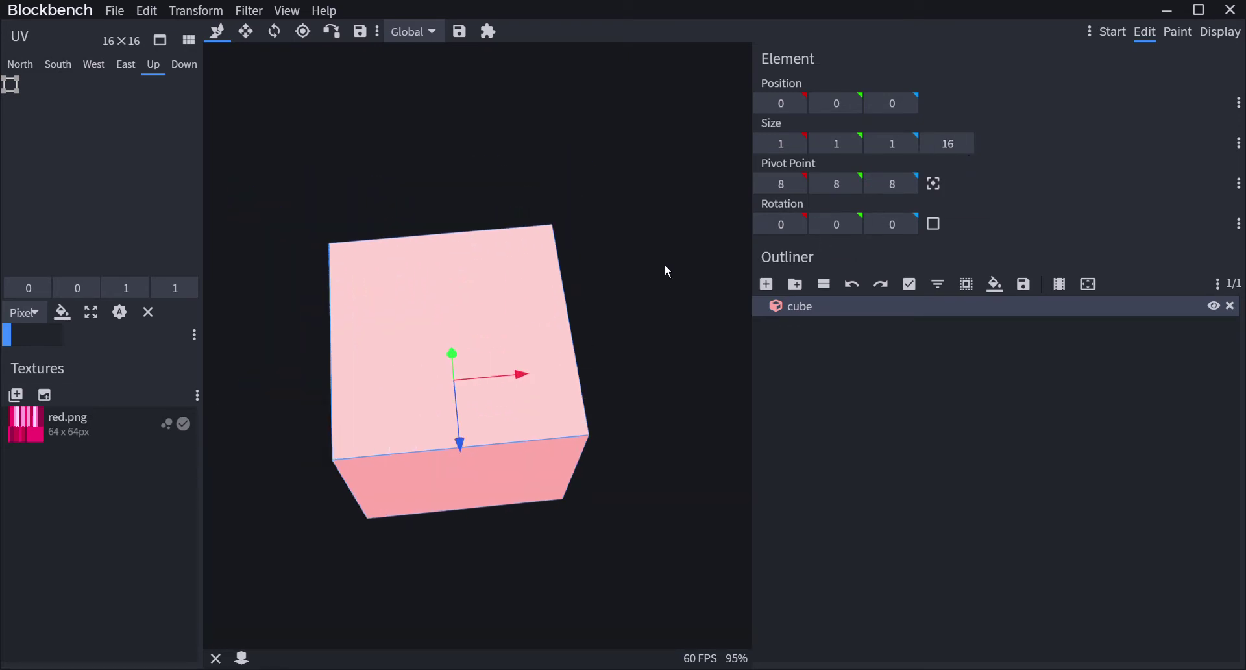
pyautogui.scroll(1, 666, 271)
pyautogui.scroll(-2, 662, 276)
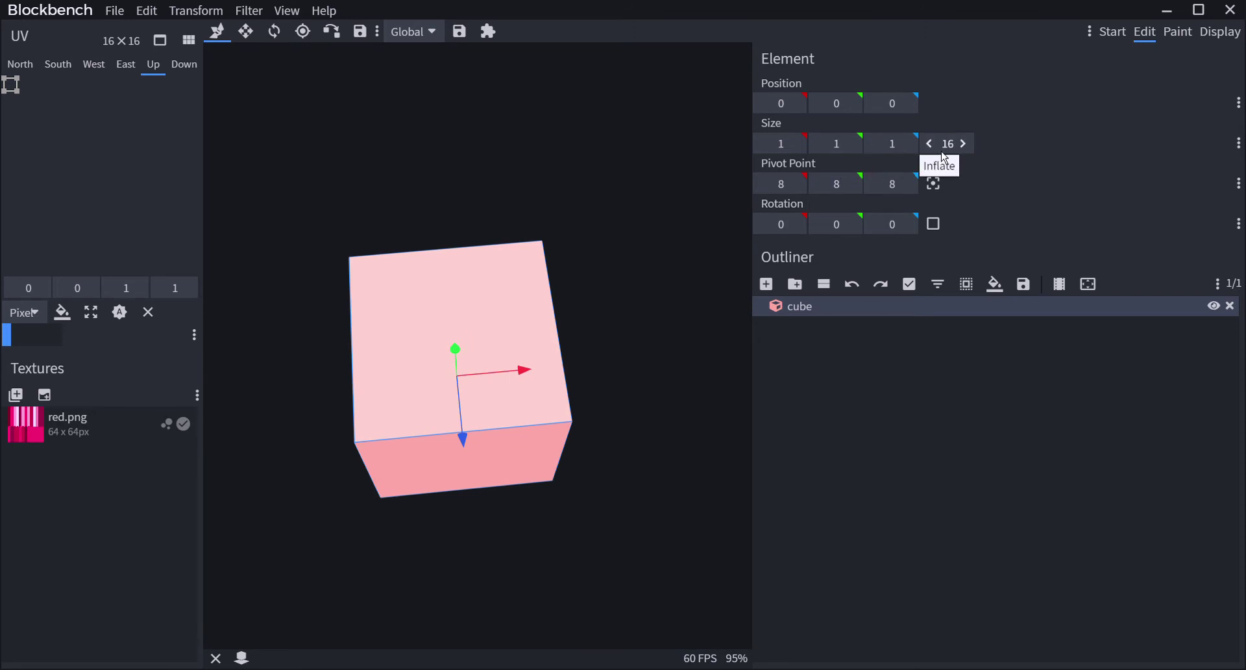
pyautogui.scroll(-16, 948, 153)
pyautogui.scroll(6, 468, 428)
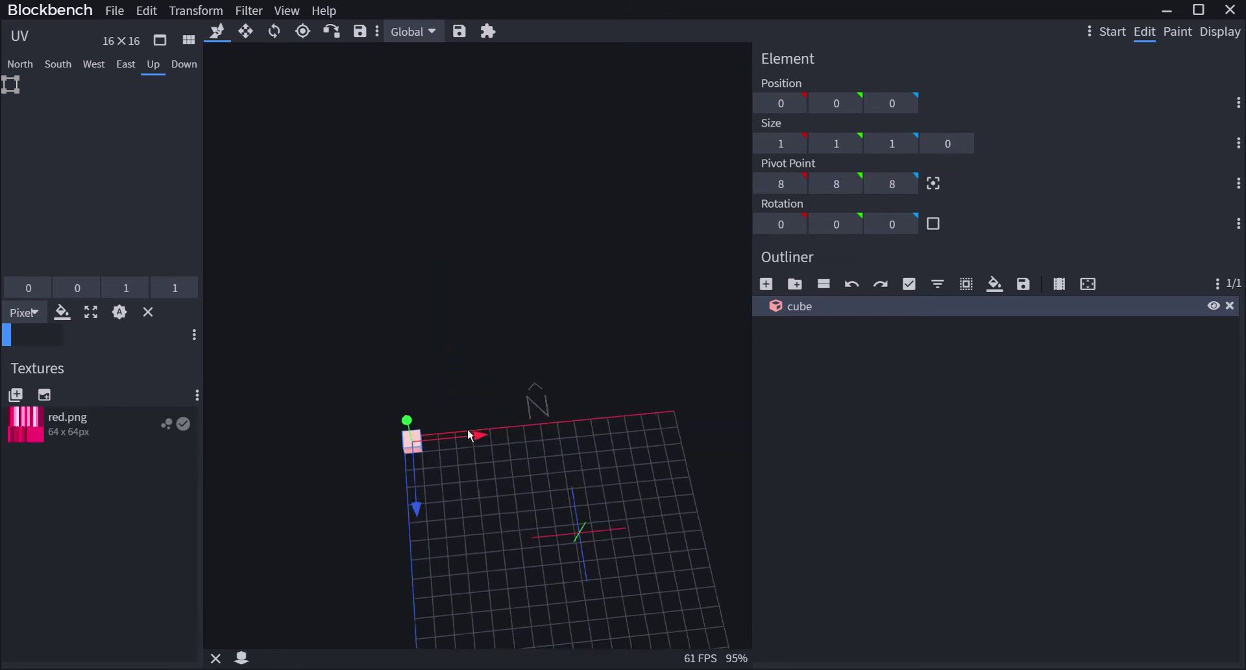
# - Rotate the cube about the X axis in 22.5° steps to a rotation of 22.5 at position 0, 15, 15
pyautogui.moveTo(572, 495); pyautogui.dragTo(595, 306)
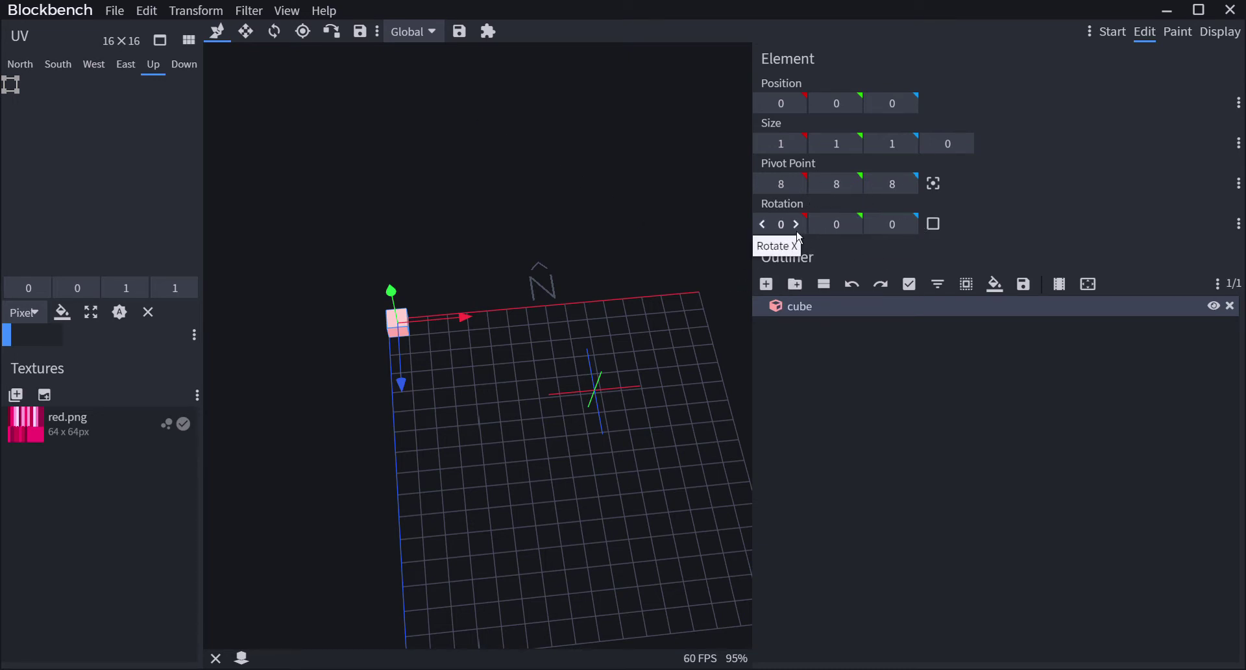
pyautogui.scroll(-5, 607, 306)
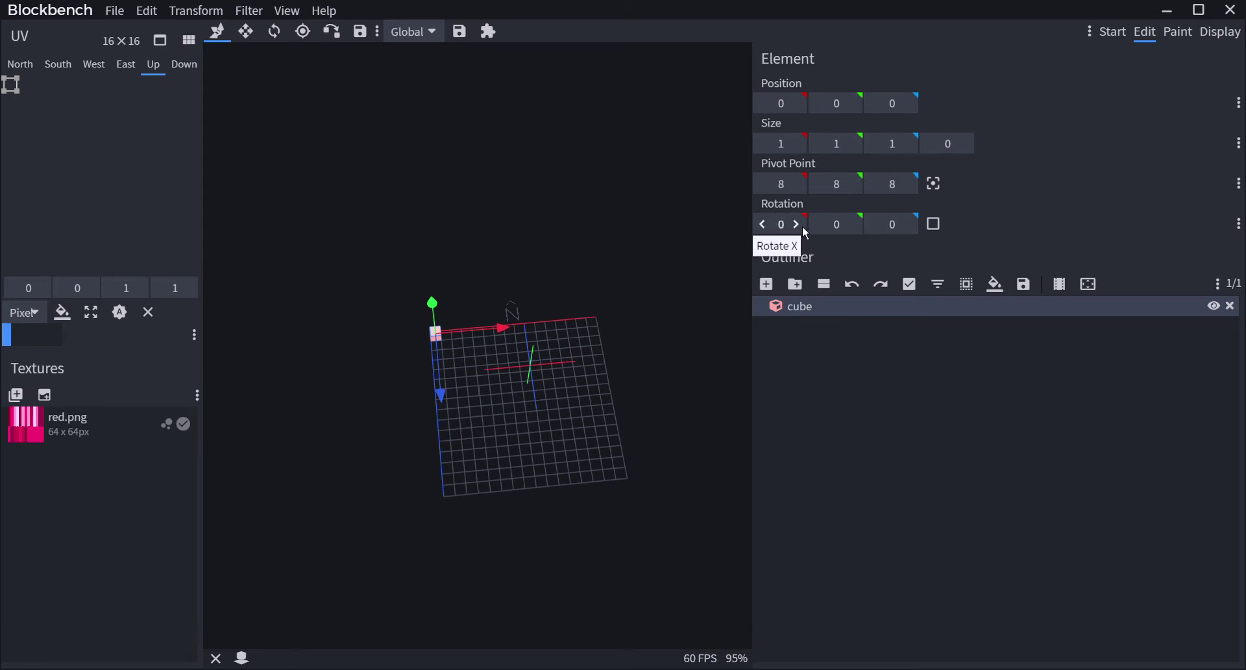
pyautogui.click(796, 225)
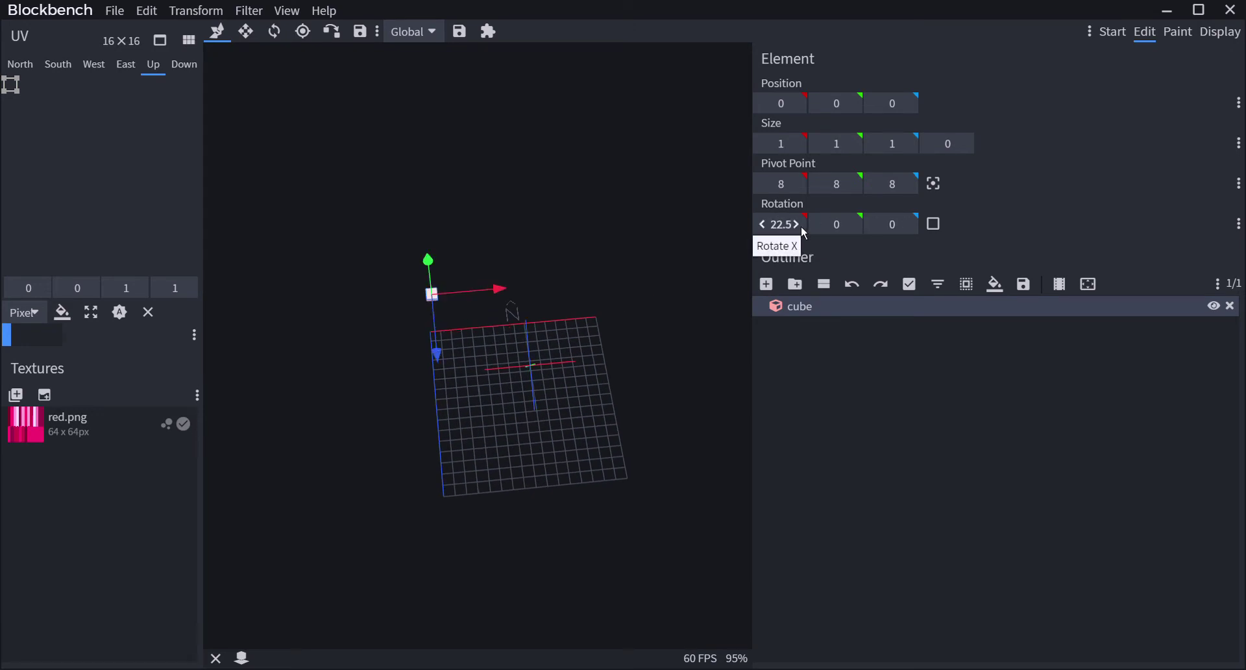
pyautogui.click(797, 225)
pyautogui.click(796, 225)
pyautogui.click(796, 224)
pyautogui.click(797, 225)
pyautogui.click(796, 224)
pyautogui.click(797, 225)
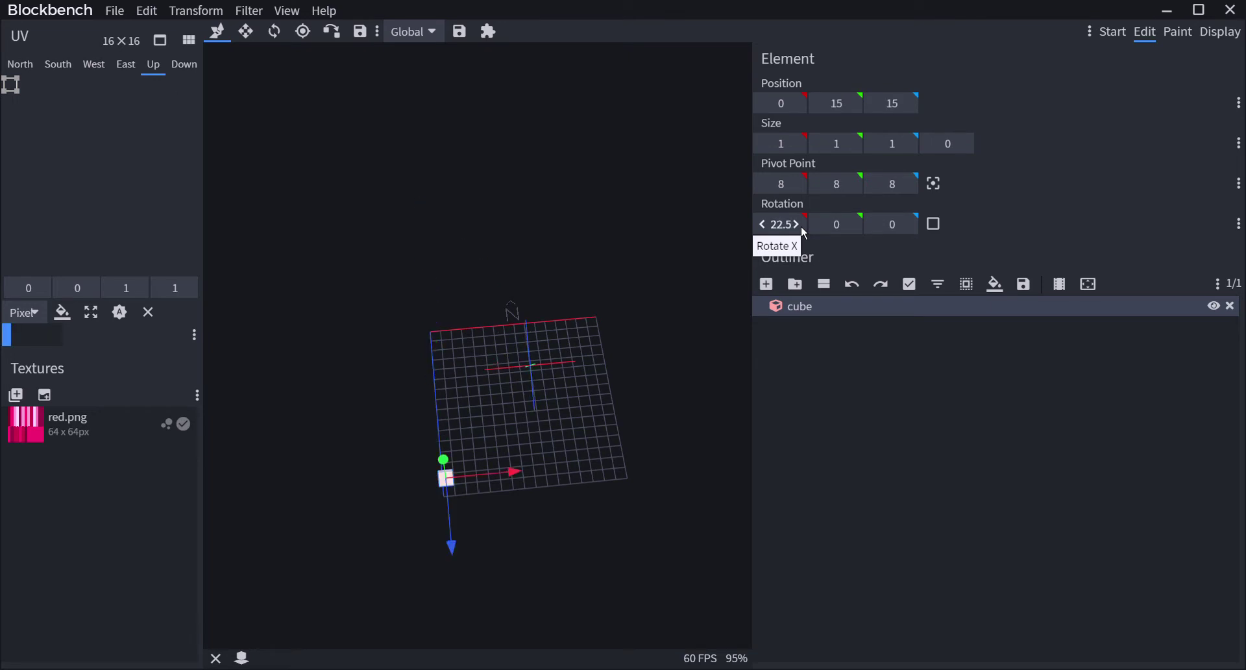
# - Keep turning the cube about the X axis, trying further quadrants, to a rotation of -22.5 at position 0, 15, 15
pyautogui.moveTo(649, 207)
pyautogui.mouseDown()
pyautogui.moveTo(469, 195)
pyautogui.moveTo(669, 197)
pyautogui.mouseUp()
pyautogui.click(797, 225)
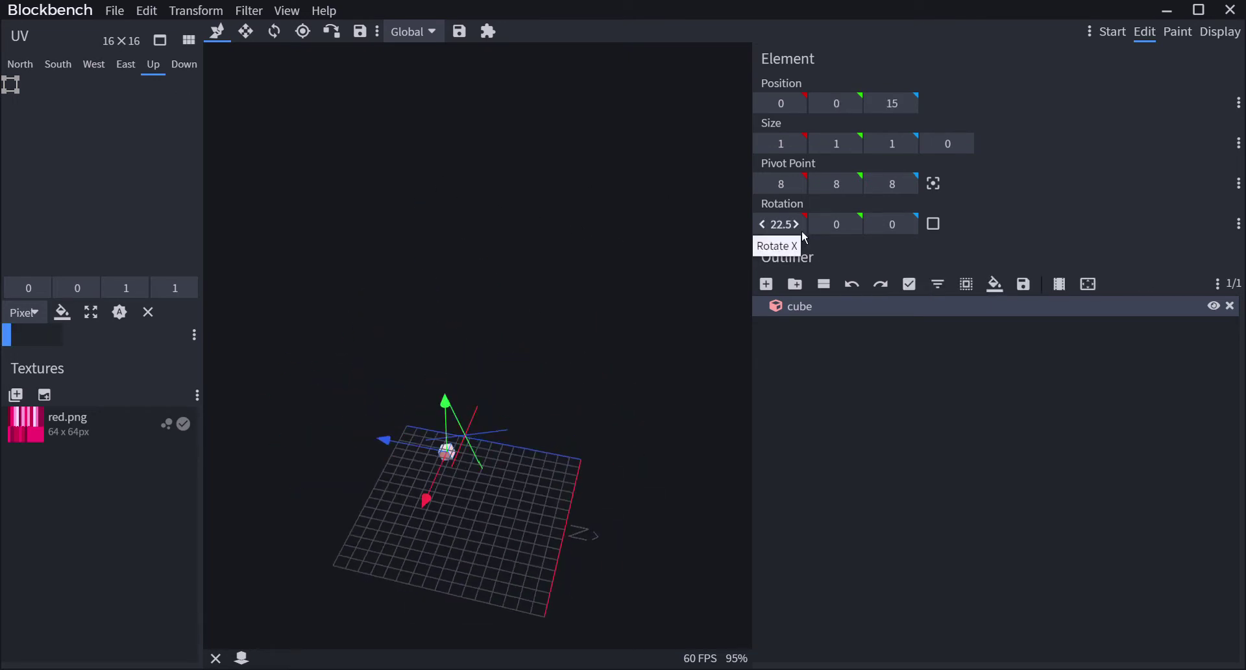
pyautogui.click(796, 225)
pyautogui.click(796, 225)
pyautogui.click(797, 225)
pyautogui.hotkey('ctrl', 'y')
pyautogui.hotkey('ctrl', 'y')
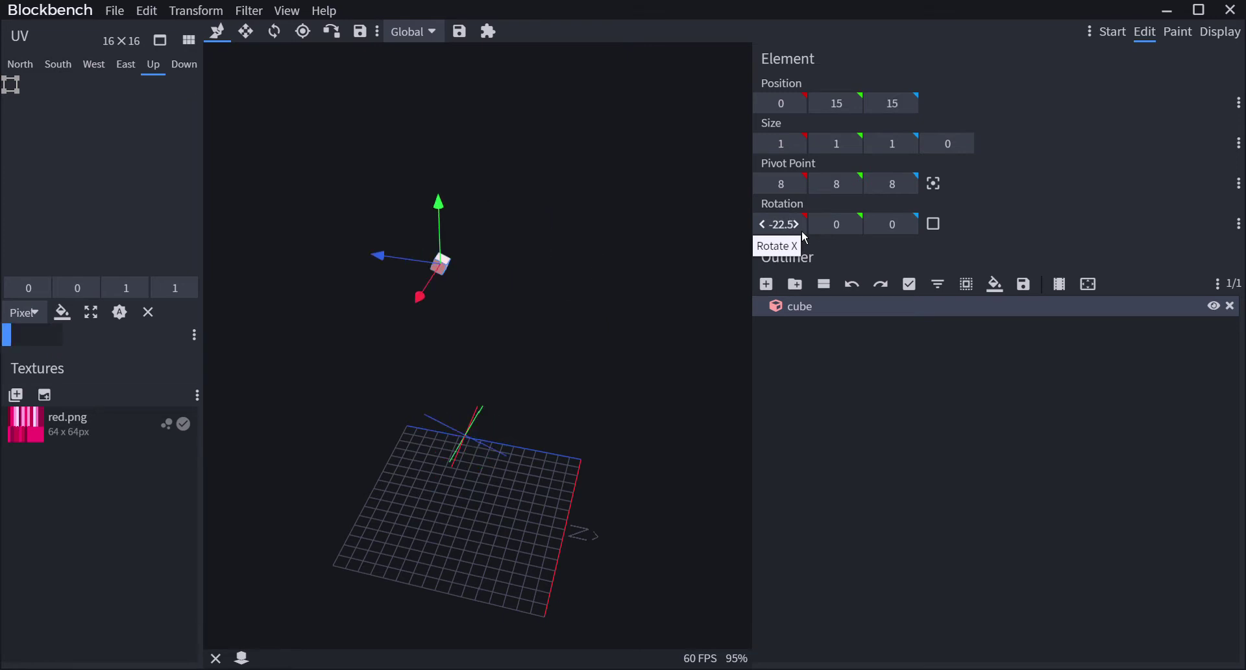
# - Try an exact X rotation of 45 for the cube and undo the last X rotation changes
pyautogui.click(781, 225)
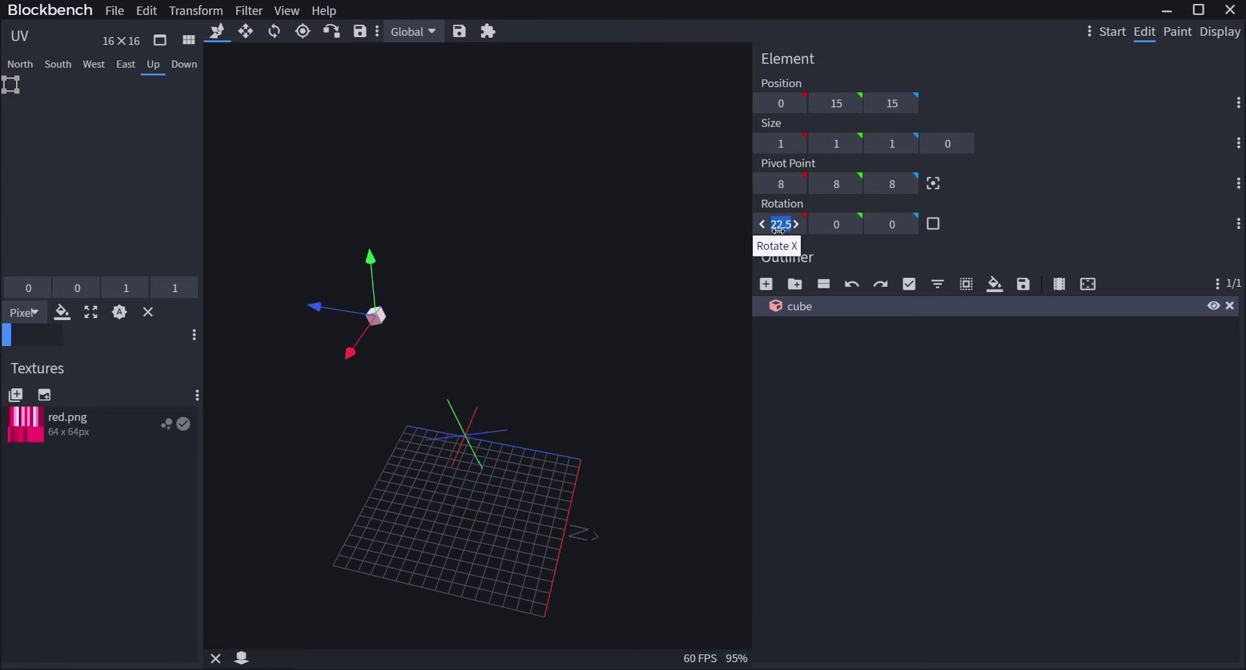
pyautogui.write('45')
pyautogui.press('Return')
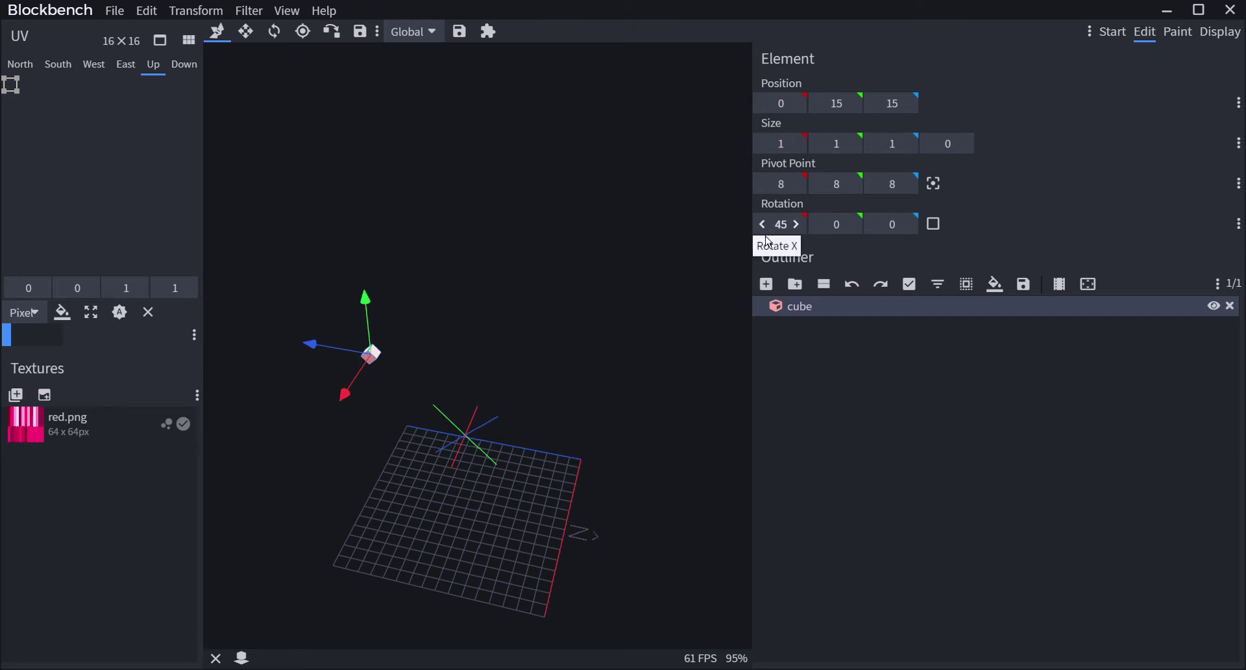
pyautogui.hotkey('ctrl', 'z')
pyautogui.hotkey('ctrl', 'z')
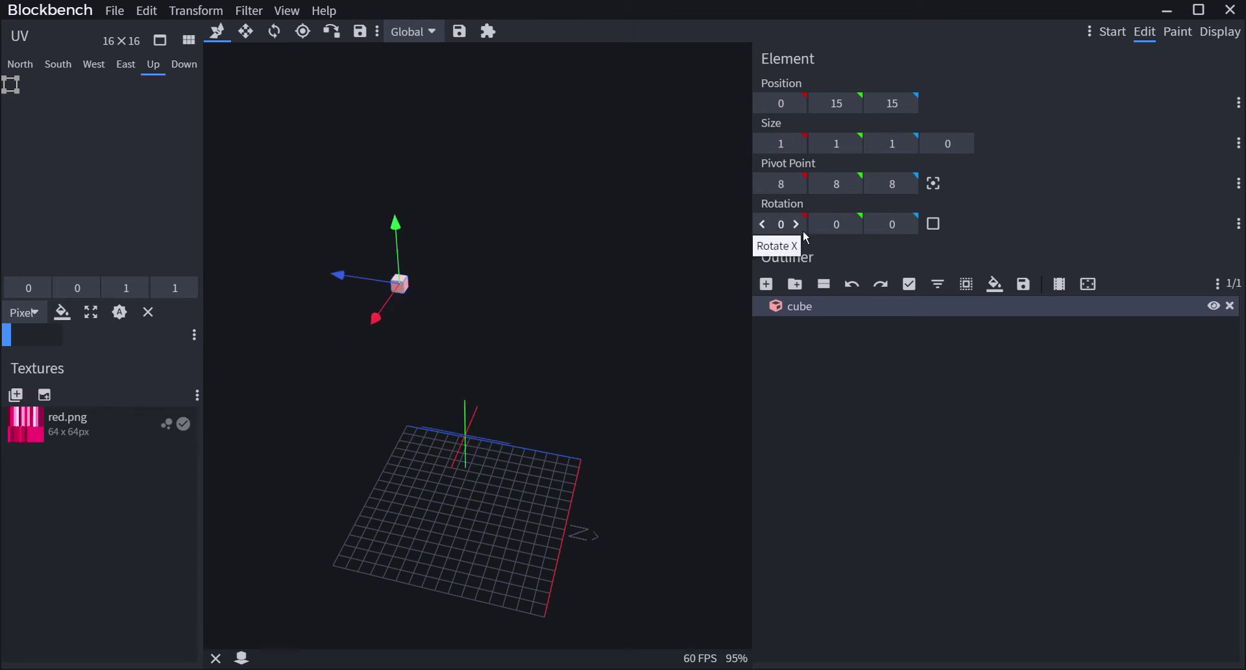
# - Turn the cube about the X axis until its X rotation is 0 at position 0, 0, 15
pyautogui.hotkey('ctrl', 'z')
pyautogui.hotkey('ctrl', 'z')
pyautogui.hotkey('ctrl', 'z')
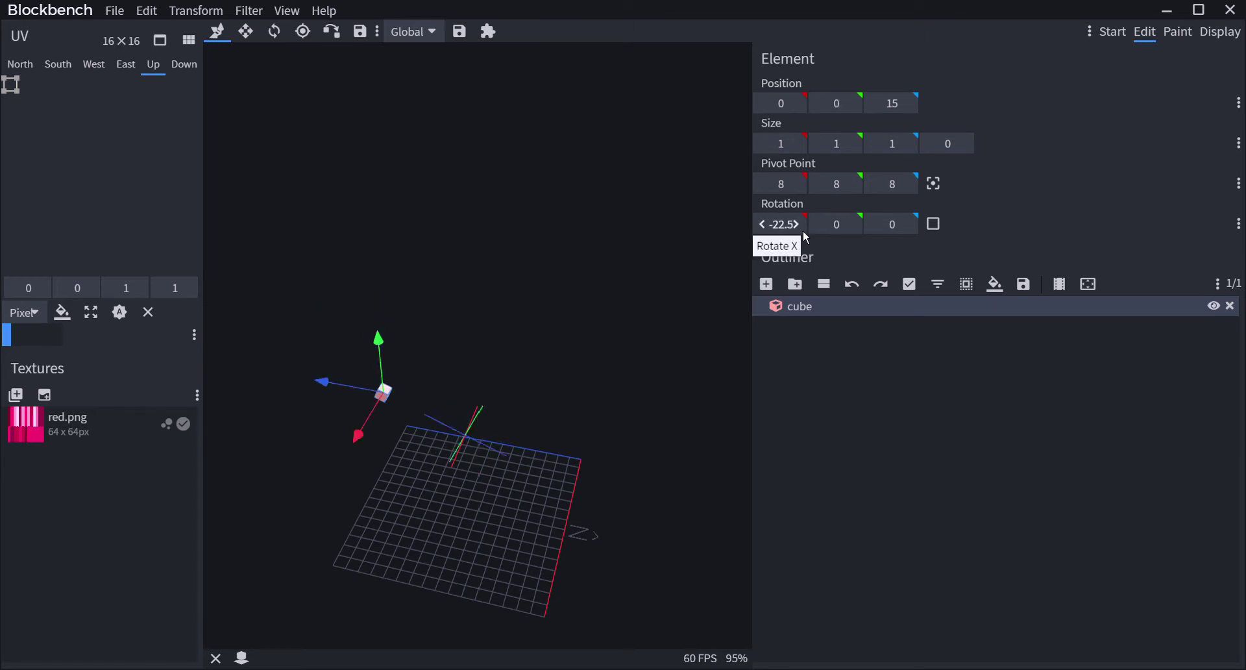
pyautogui.click(803, 230)
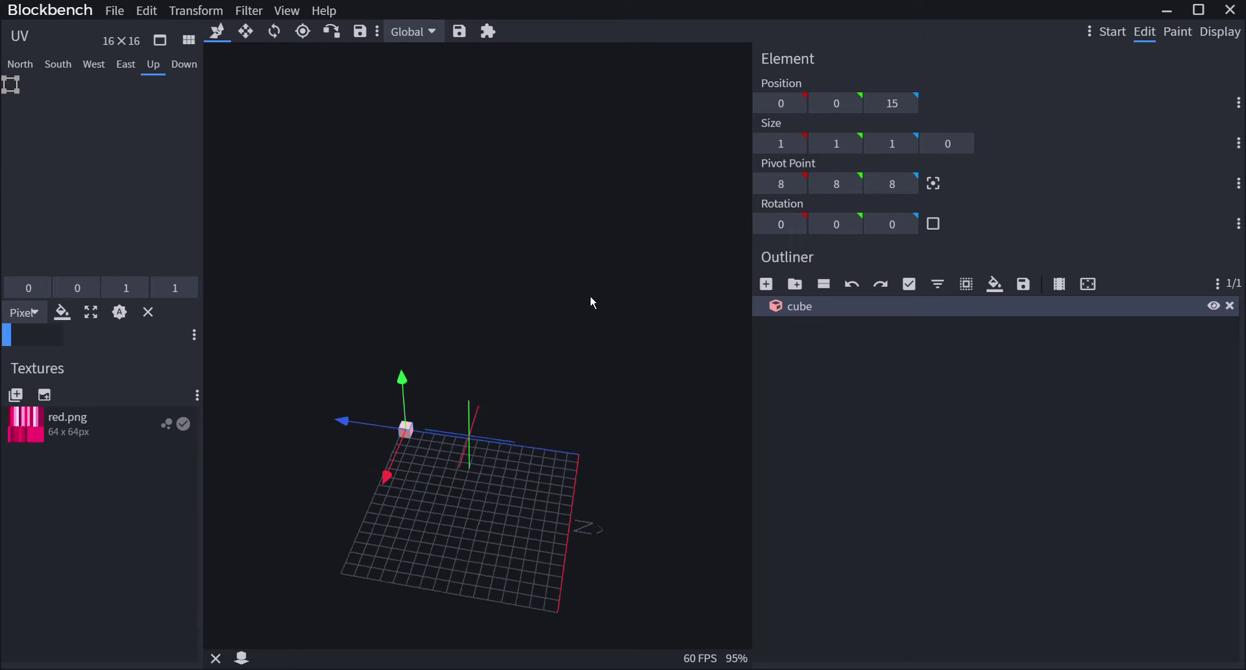
# - Rotate the cube about the Y axis in 22.5° steps, past 45, to a rotation of -22.5
pyautogui.moveTo(590, 295); pyautogui.dragTo(727, 322)
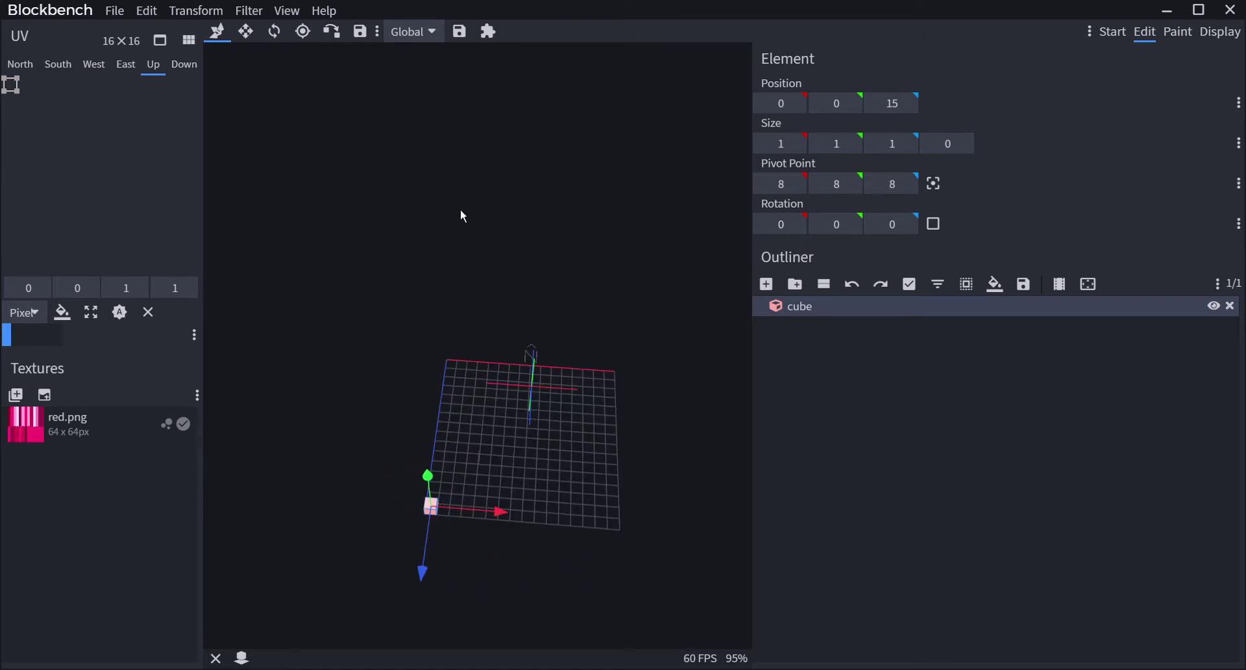
pyautogui.moveTo(693, 300); pyautogui.dragTo(571, 236)
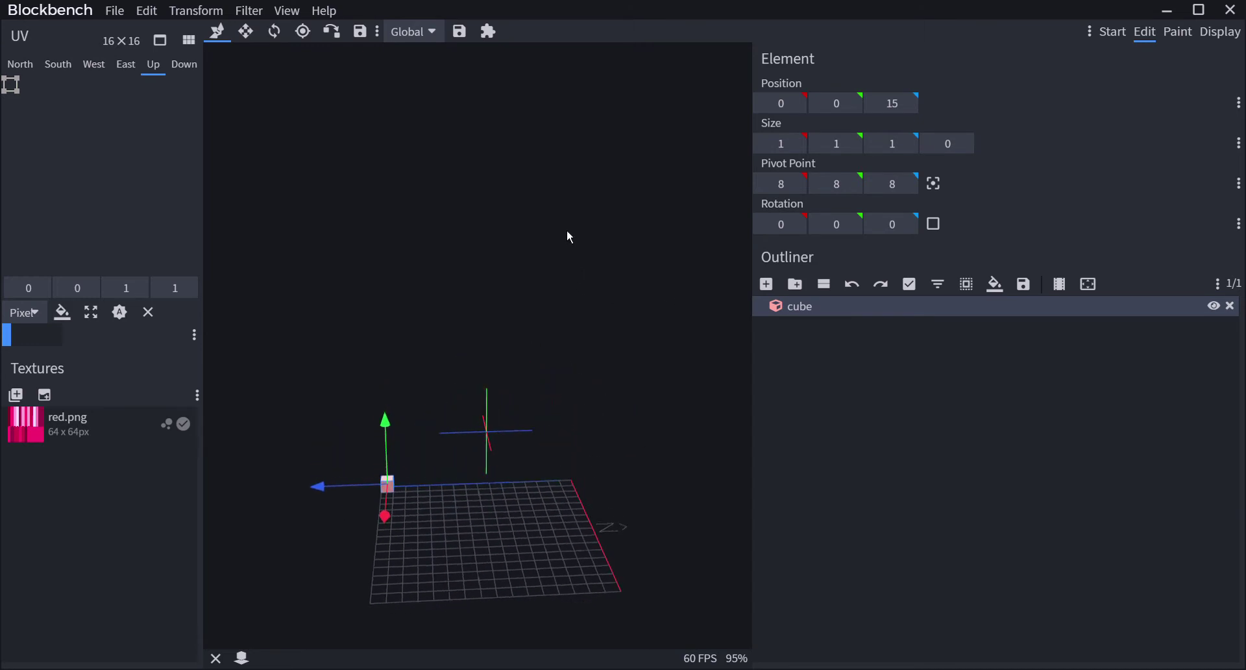
pyautogui.moveTo(749, 240); pyautogui.dragTo(710, 276)
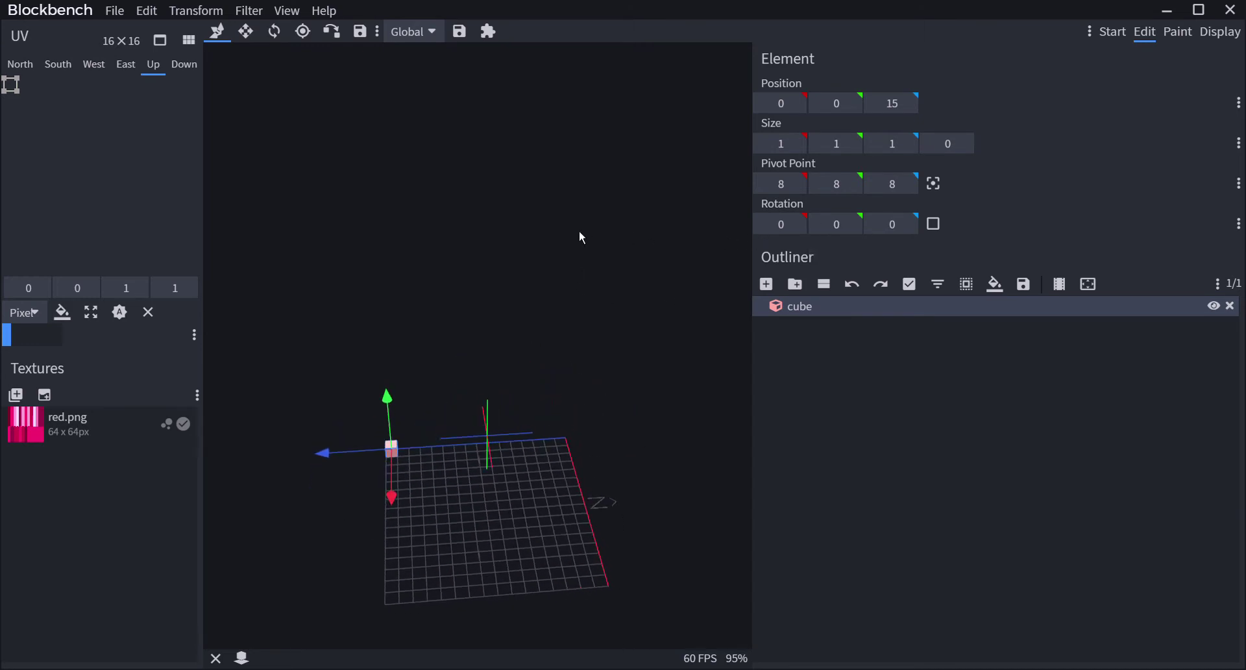
pyautogui.moveTo(579, 229); pyautogui.dragTo(701, 253)
pyautogui.click(853, 225)
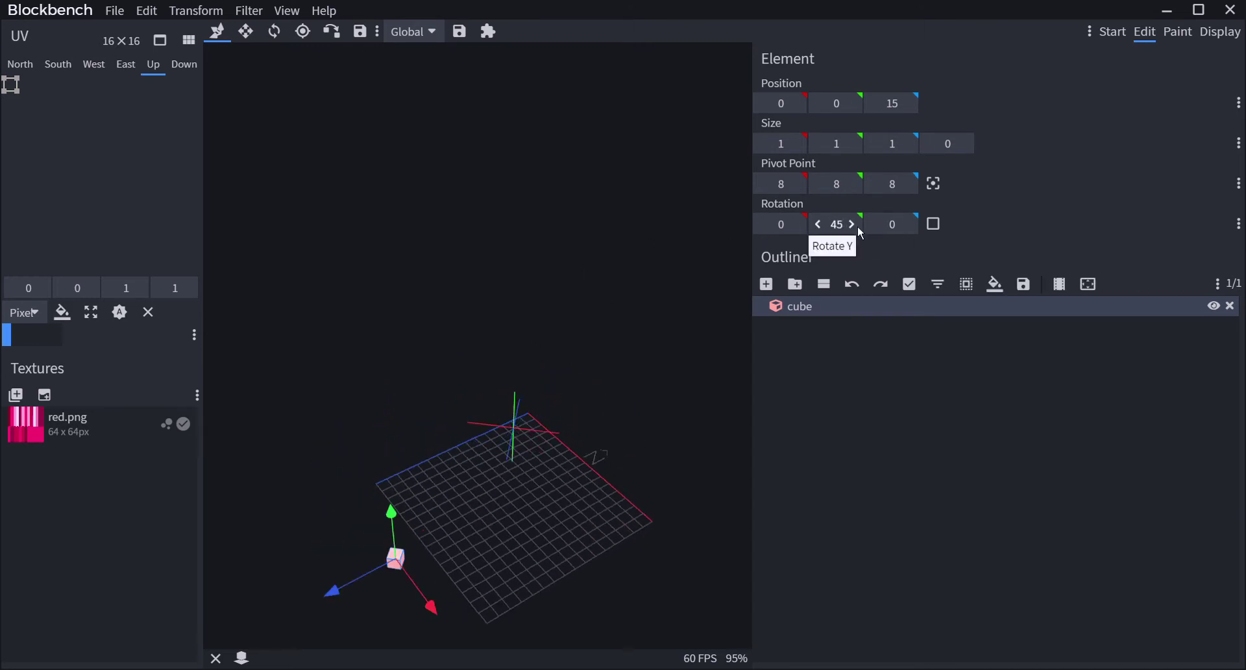
pyautogui.click(853, 225)
pyautogui.click(857, 224)
pyautogui.click(858, 224)
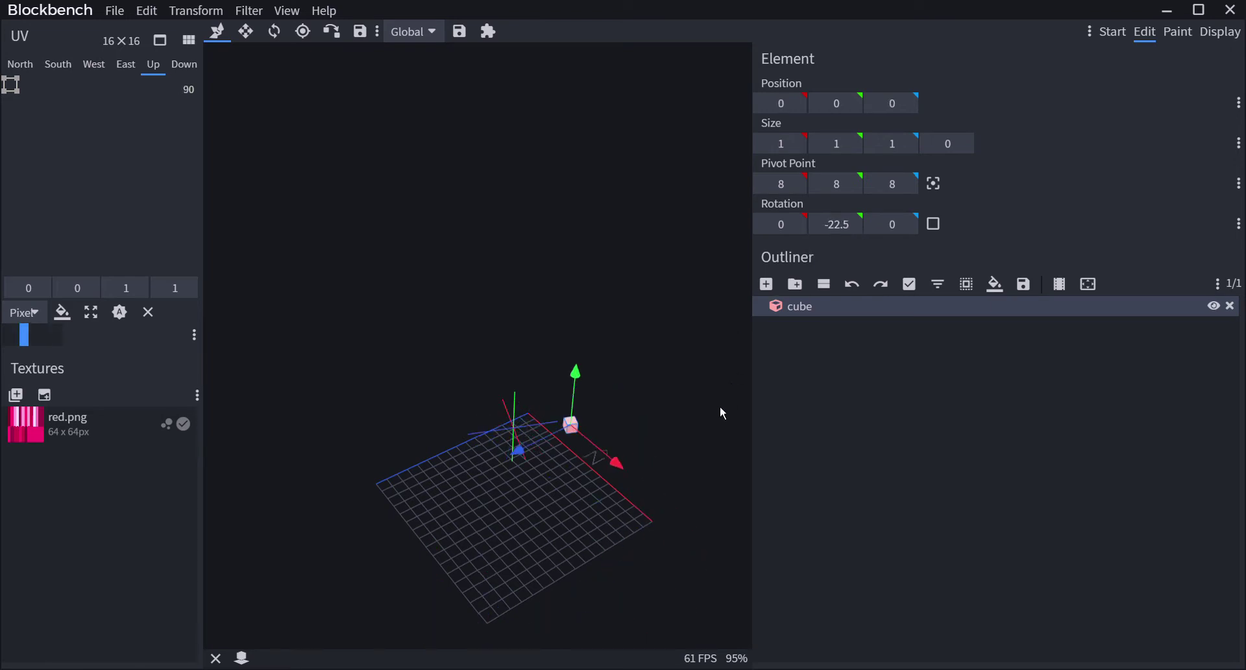
# - Continue rotating the cube about the Y axis to a rotation of 45 at position 15, 0, 15
pyautogui.moveTo(721, 411); pyautogui.dragTo(698, 328)
pyautogui.click(857, 225)
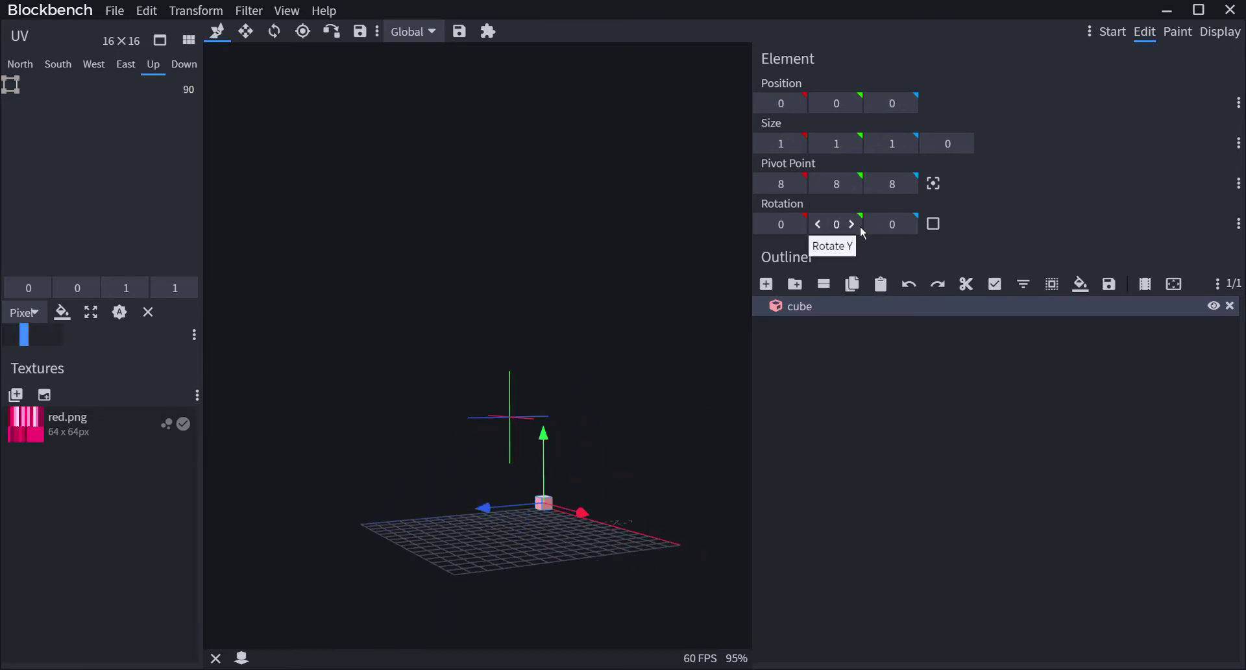
pyautogui.click(857, 225)
pyautogui.click(860, 224)
pyautogui.click(860, 225)
pyautogui.click(860, 225)
pyautogui.click(859, 225)
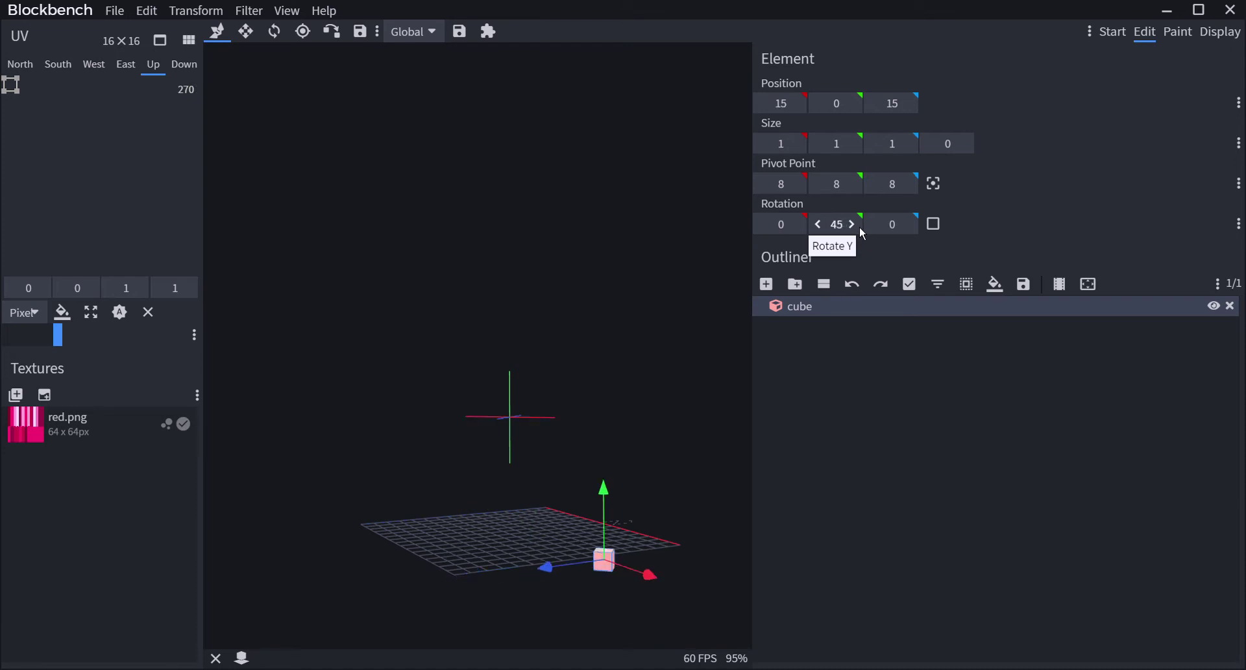
# - Turn the cube further about the Y axis to a rotation of -22.5 at position 0, 0, 15
pyautogui.click(860, 226)
pyautogui.click(860, 226)
pyautogui.click(860, 226)
pyautogui.click(860, 227)
pyautogui.click(859, 228)
pyautogui.click(858, 229)
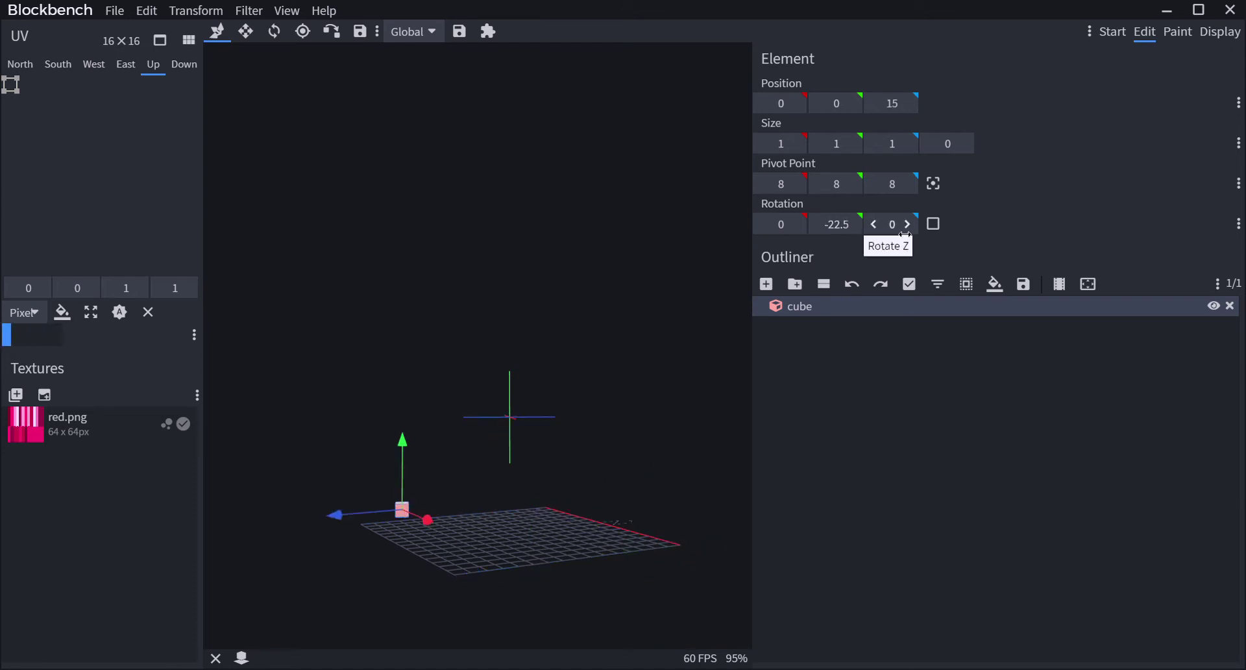
# - Rotate the cube about the Z axis in 22.5° steps, past -22.5 at position 15, 15, 15
pyautogui.click(913, 231)
pyautogui.click(913, 231)
pyautogui.click(912, 231)
pyautogui.click(912, 231)
pyautogui.click(912, 231)
pyautogui.click(913, 231)
pyautogui.click(912, 232)
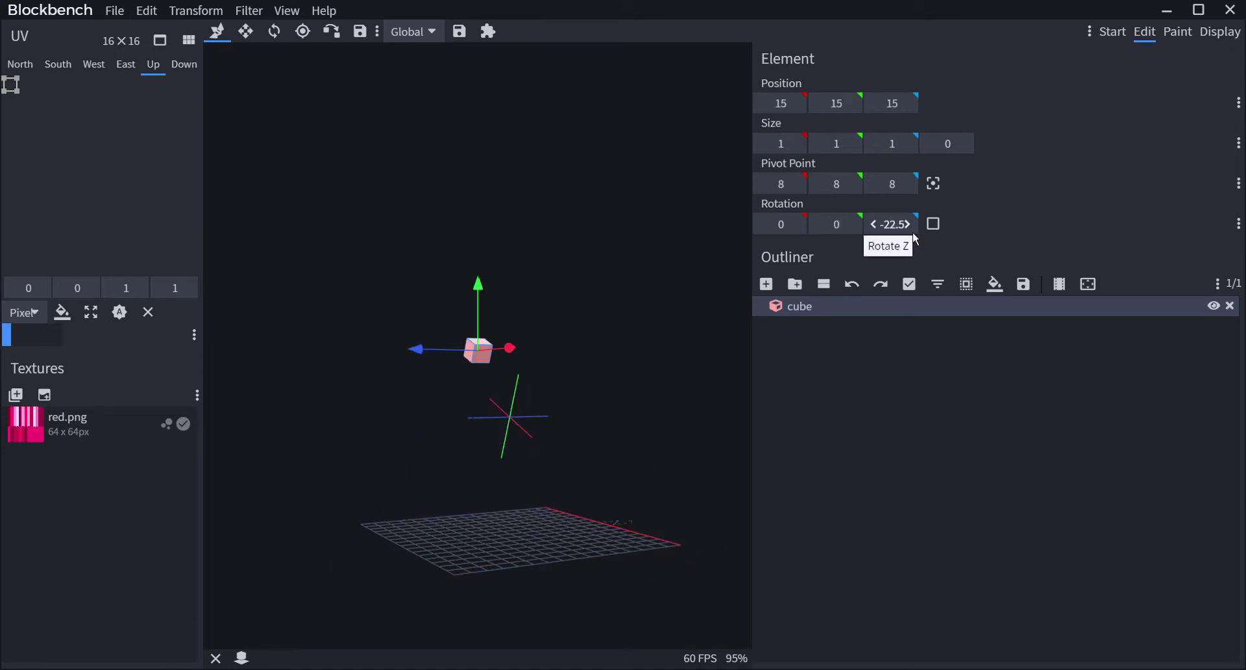
pyautogui.click(913, 231)
pyautogui.click(912, 231)
pyautogui.click(912, 231)
# - Switch back to the X axis and rotate the cube several 22.5° steps, past 22.5 at position 15, 0, 15
pyautogui.click(809, 238)
pyautogui.click(808, 238)
pyautogui.click(808, 237)
pyautogui.click(808, 238)
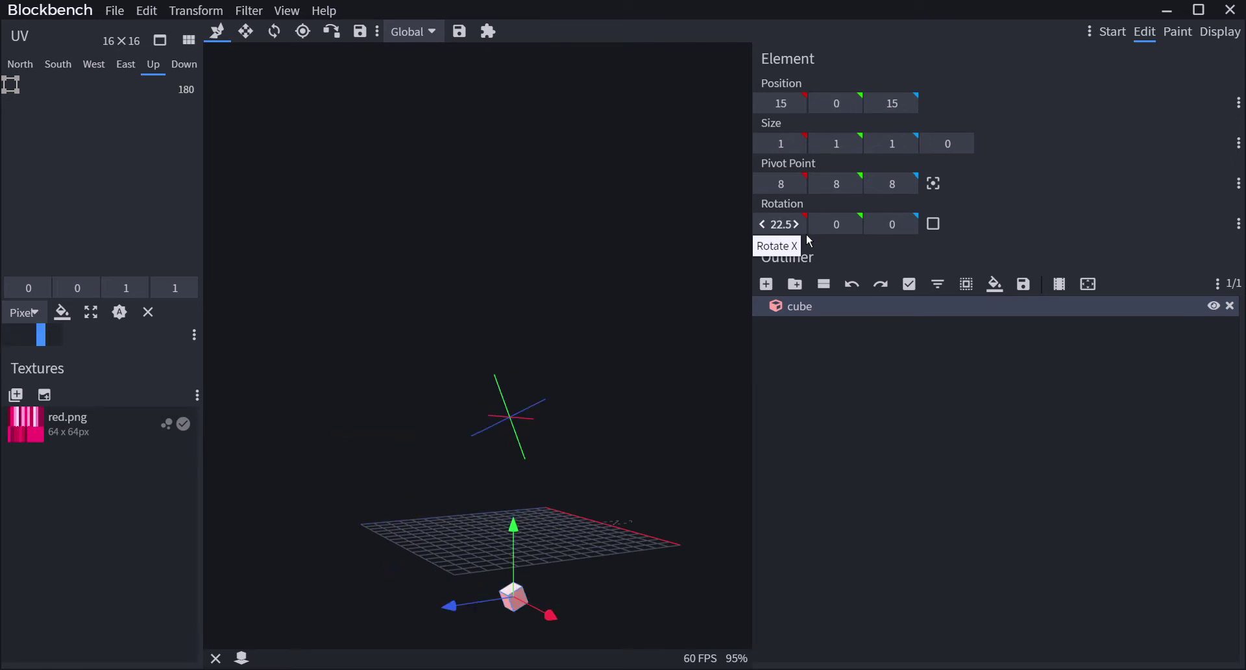
pyautogui.click(809, 237)
pyautogui.click(809, 238)
# - Rotate the cube about the Z axis again in 22.5° steps to a rotation of 45 at position 0, 15, 0
pyautogui.click(913, 231)
pyautogui.click(913, 231)
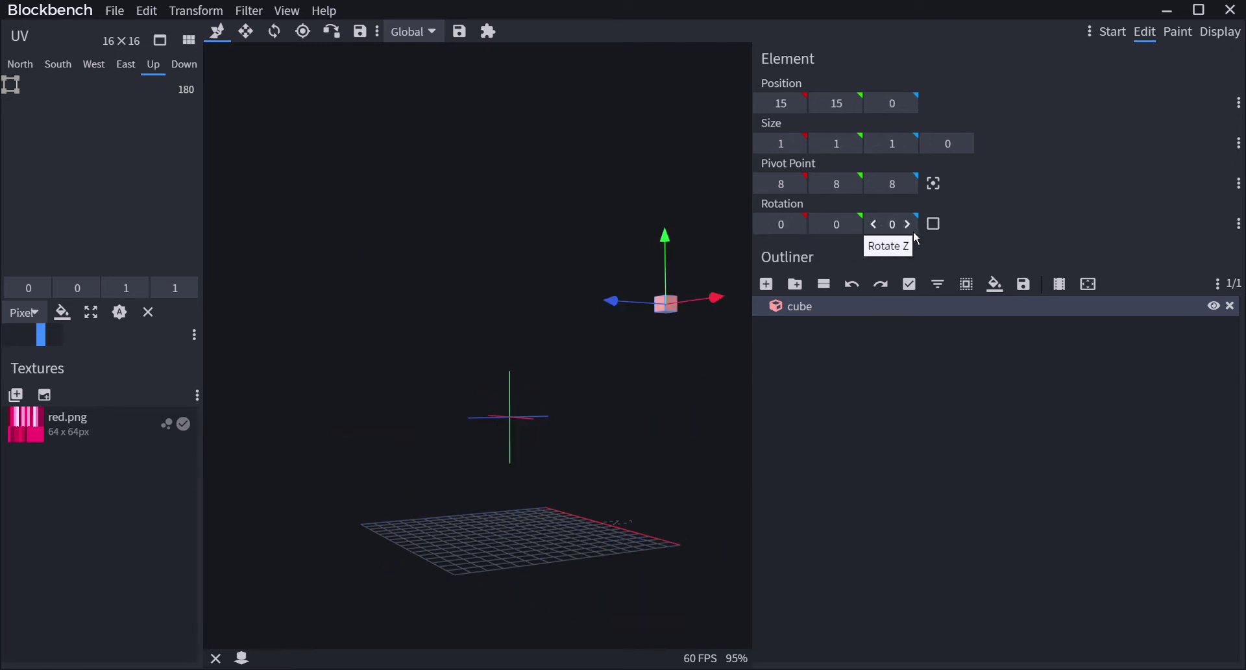
pyautogui.click(914, 231)
pyautogui.click(913, 231)
pyautogui.click(913, 231)
pyautogui.click(913, 232)
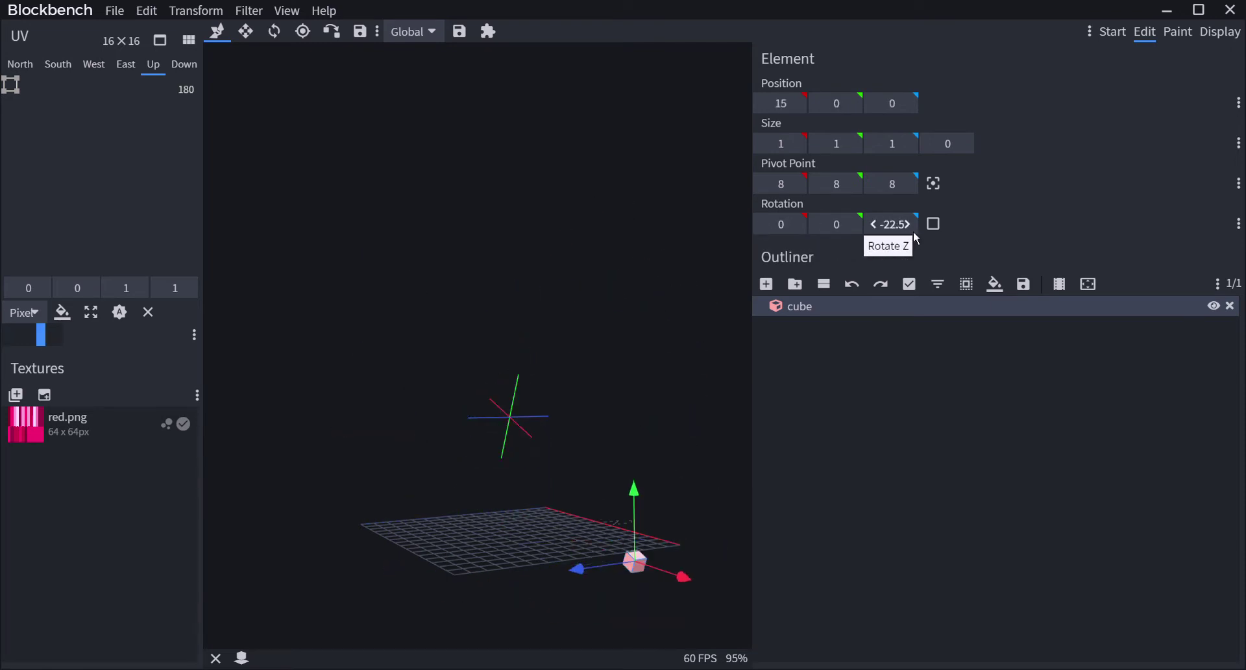
pyautogui.click(913, 231)
pyautogui.click(914, 231)
pyautogui.click(913, 231)
pyautogui.click(914, 231)
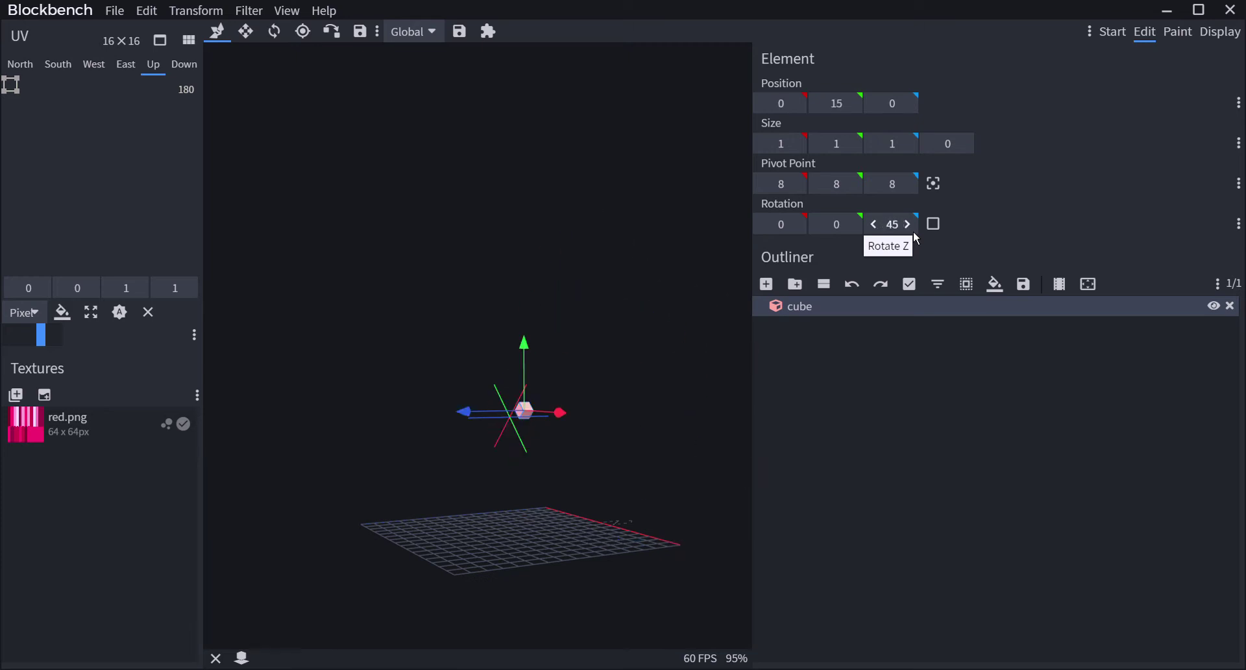
# - Return the cube's Z rotation to 0 so that it sits at position 0, 0, 0
pyautogui.click(914, 231)
pyautogui.click(913, 231)
pyautogui.click(894, 227)
pyautogui.write('90')
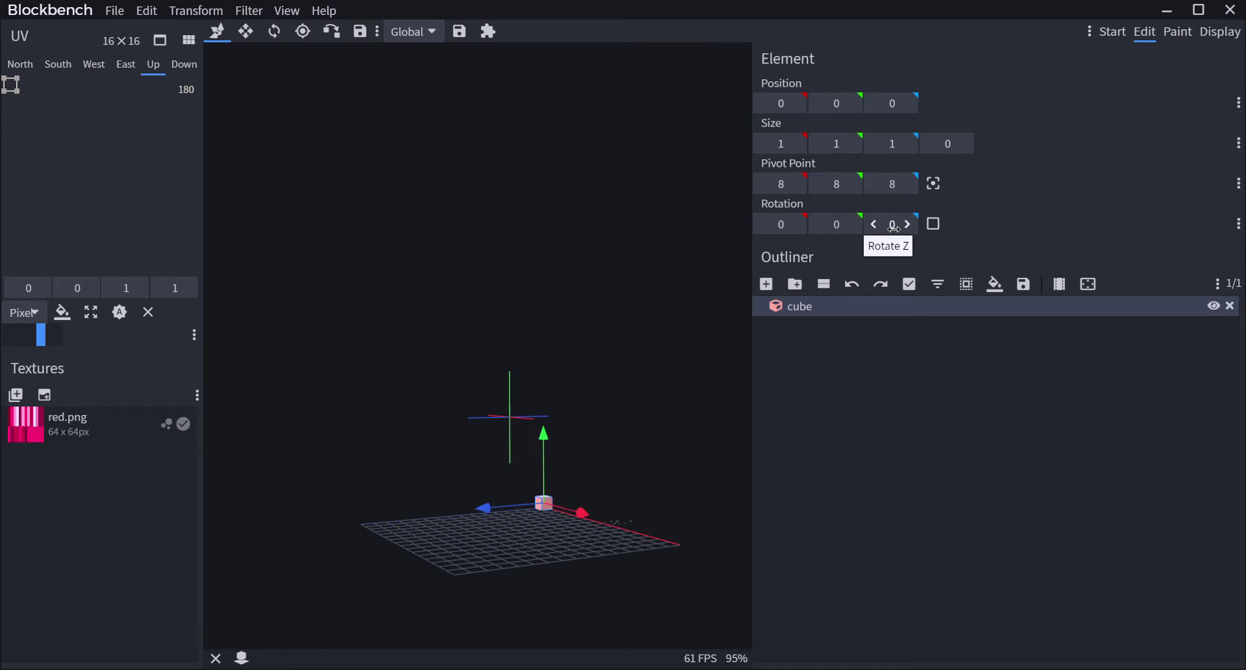
pyautogui.moveTo(651, 300); pyautogui.dragTo(481, 301)
pyautogui.moveTo(415, 352); pyautogui.dragTo(422, 399)
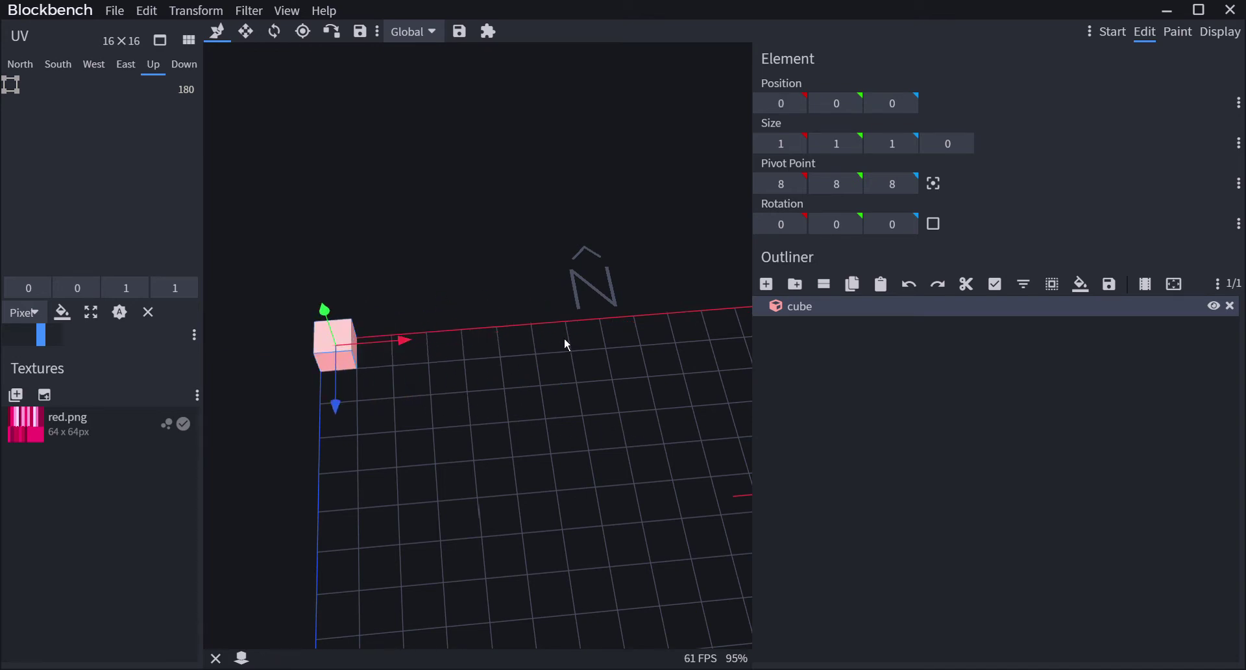
# - Move the cube to X position 1.5, then duplicate it with the copy placed at X position 2.5
pyautogui.click(793, 106)
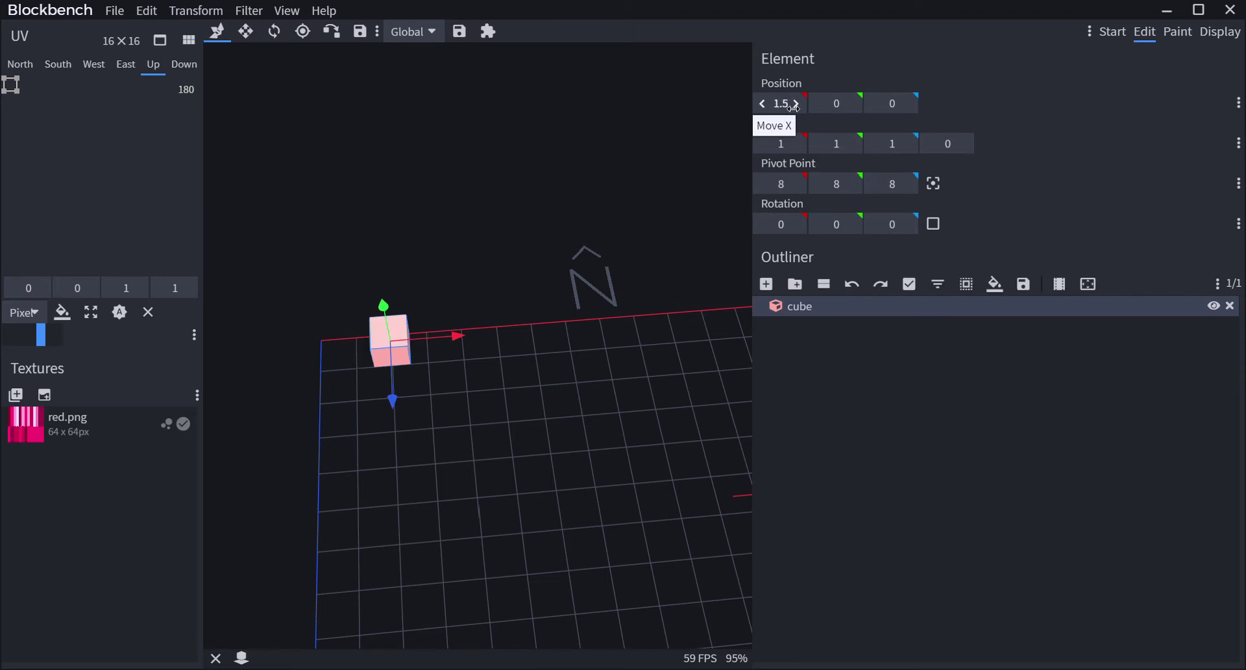
pyautogui.rightClick(392, 355)
pyautogui.click(434, 388)
pyautogui.moveTo(454, 337)
pyautogui.mouseDown()
pyautogui.moveTo(501, 354)
pyautogui.moveTo(474, 349)
pyautogui.mouseUp()
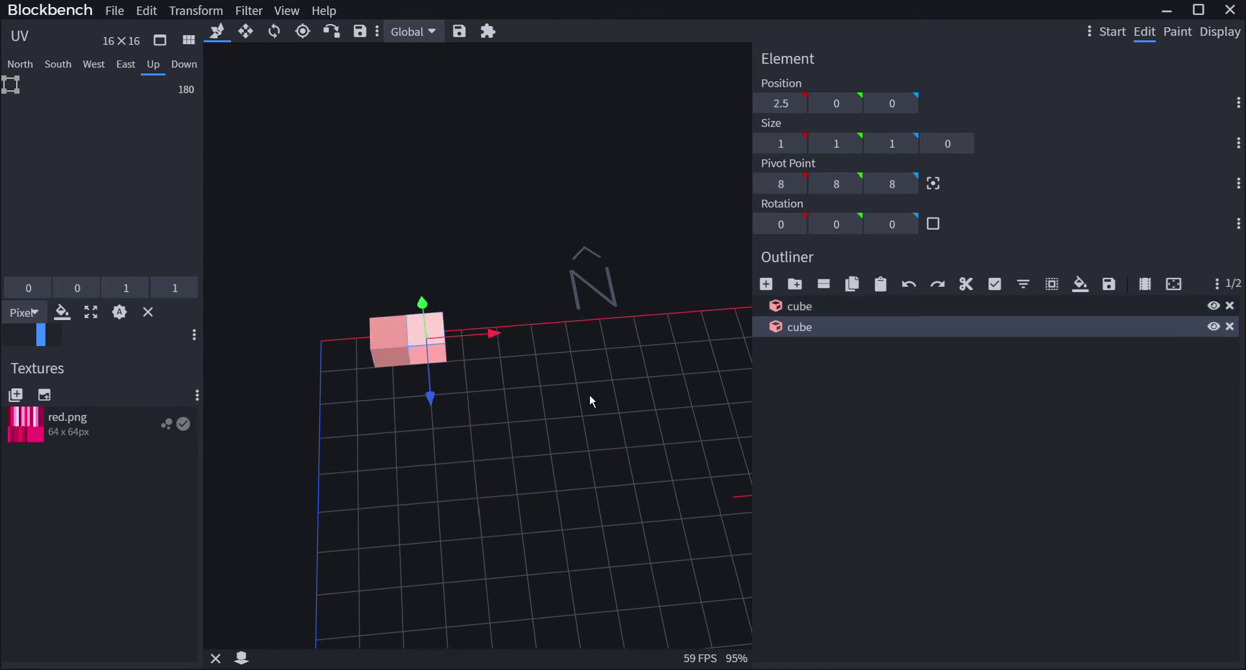
# - Undo the copy's move, the duplication and the cube's X moves, back to position 0, 0, 0
pyautogui.click(148, 11)
pyautogui.click(161, 32)
pyautogui.click(148, 11)
pyautogui.click(161, 31)
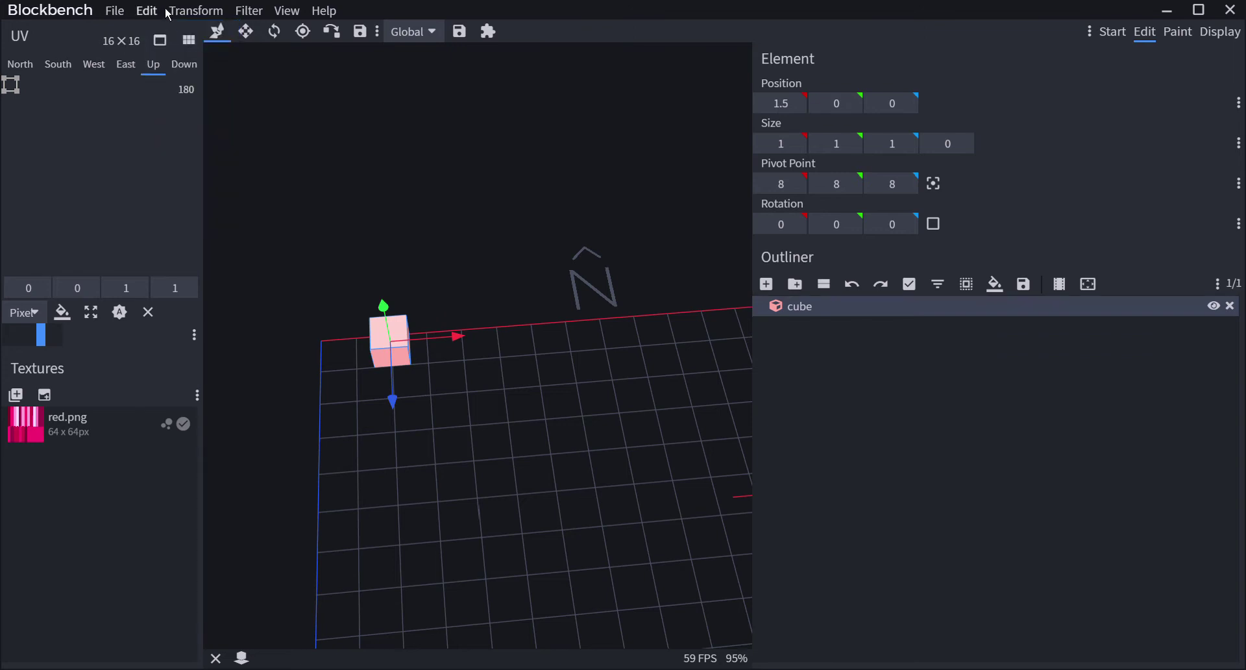
pyautogui.click(162, 12)
pyautogui.click(168, 33)
pyautogui.click(363, 352)
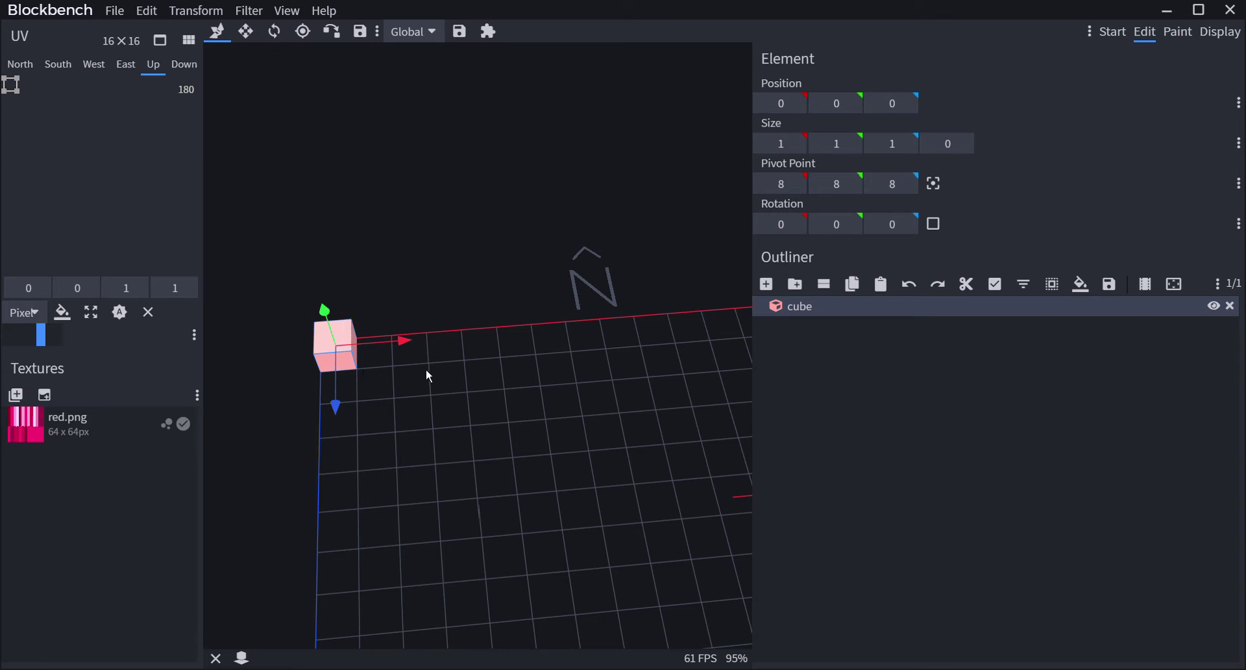
# - Try the Resize tool on the cube, stretching it to 13 along X and 18 along Y, and restore size 1, 1, 1
pyautogui.click(245, 32)
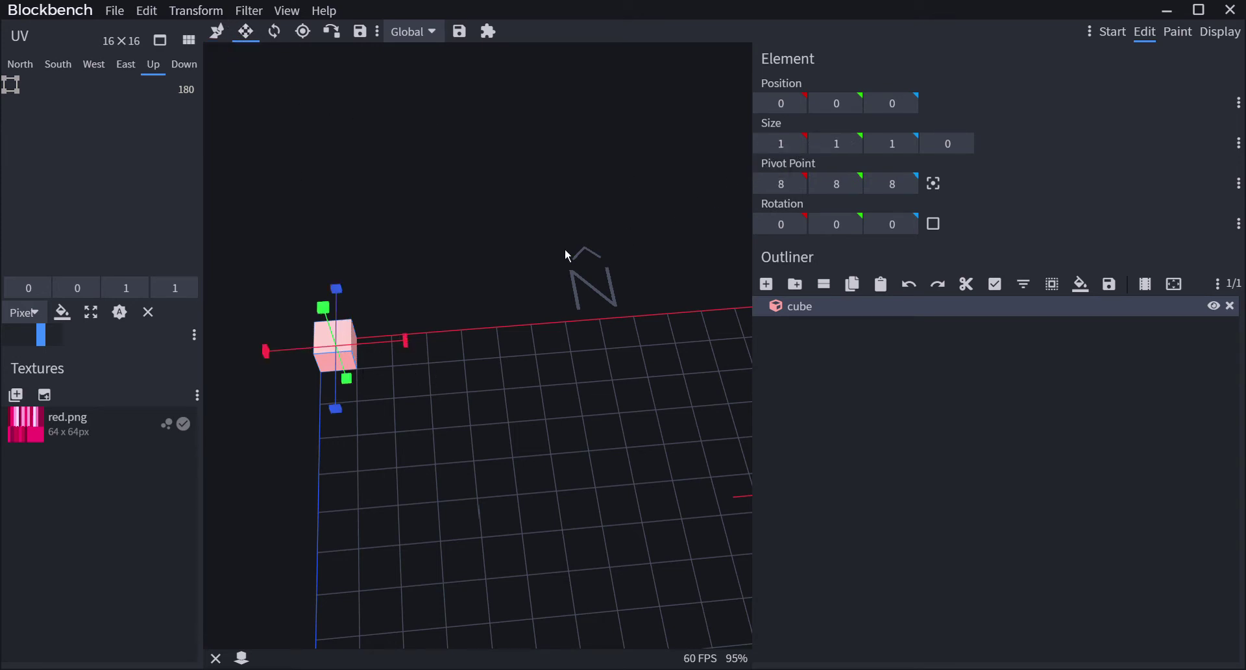
pyautogui.moveTo(565, 248); pyautogui.dragTo(684, 447)
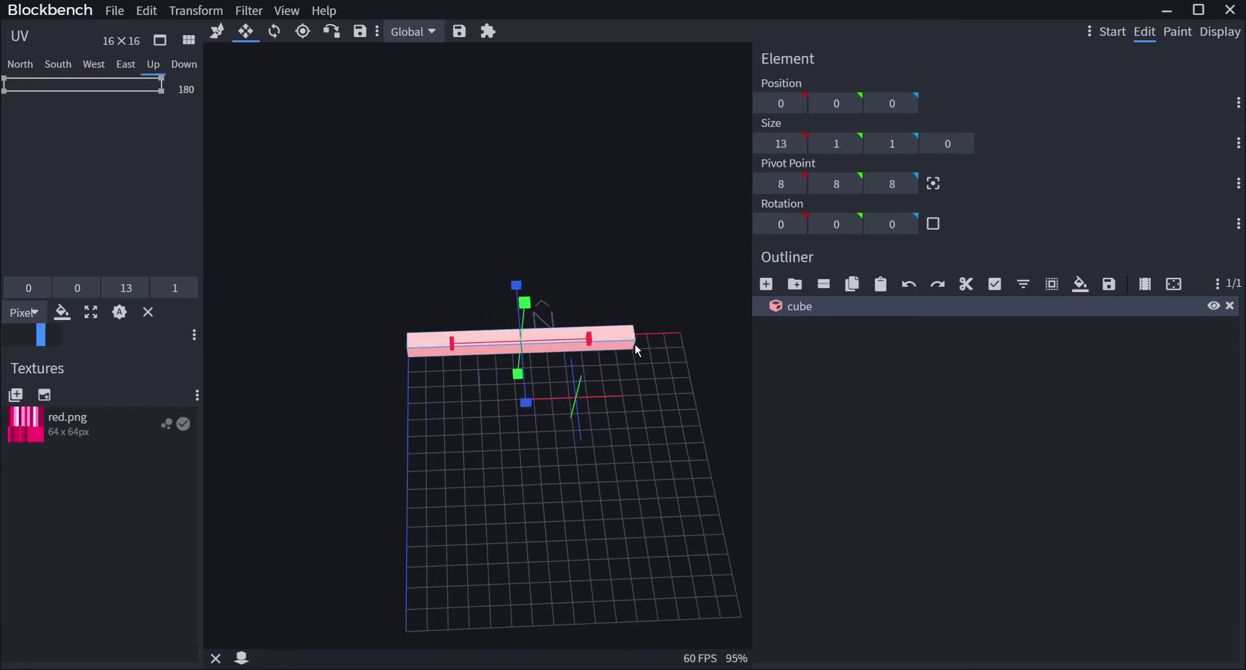
pyautogui.moveTo(590, 338); pyautogui.dragTo(389, 357)
pyautogui.moveTo(411, 305); pyautogui.dragTo(376, 17)
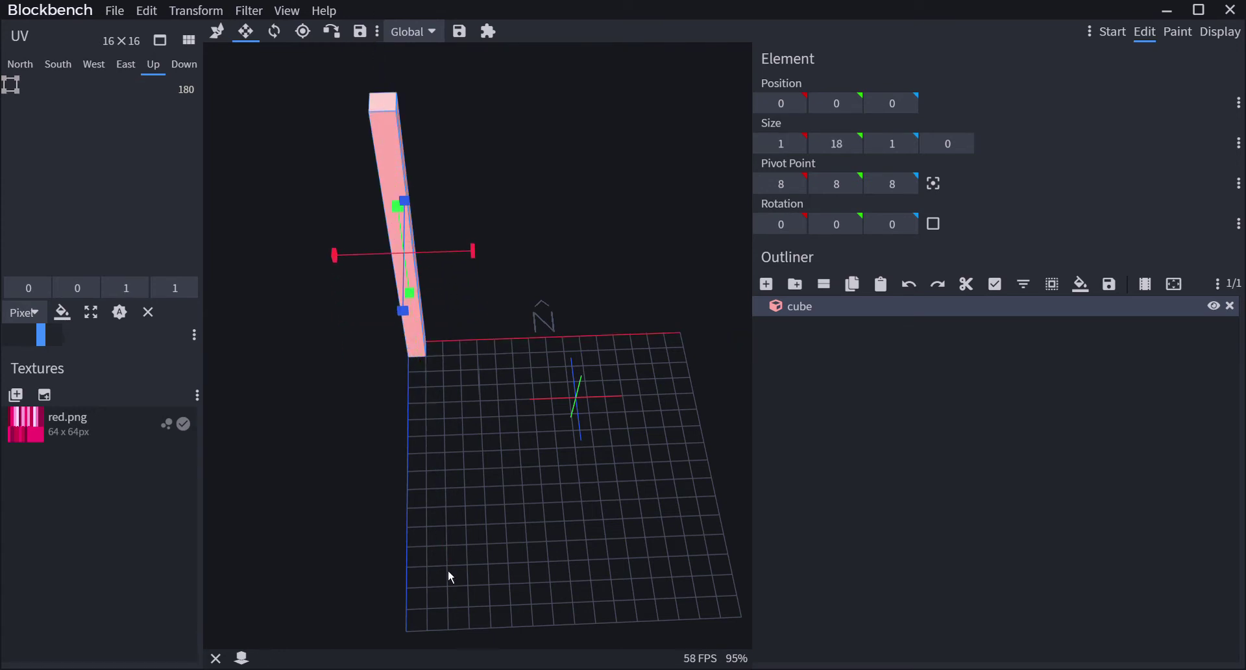
pyautogui.moveTo(397, 206); pyautogui.dragTo(431, 459)
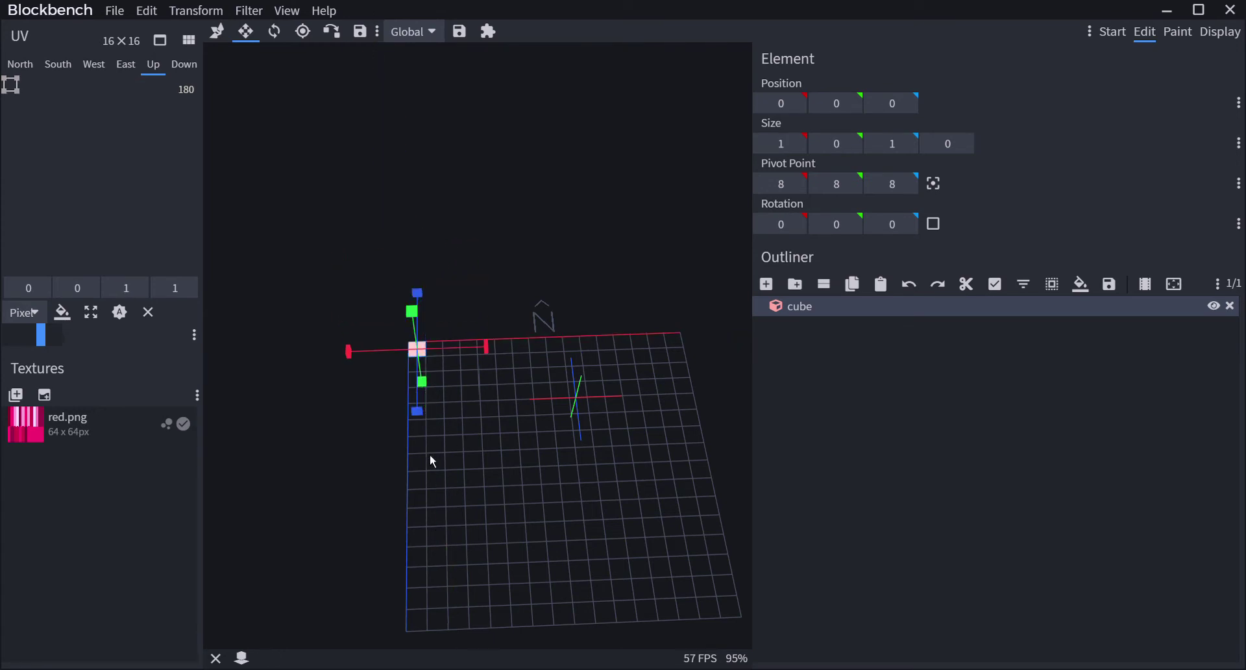
pyautogui.moveTo(413, 318); pyautogui.dragTo(411, 307)
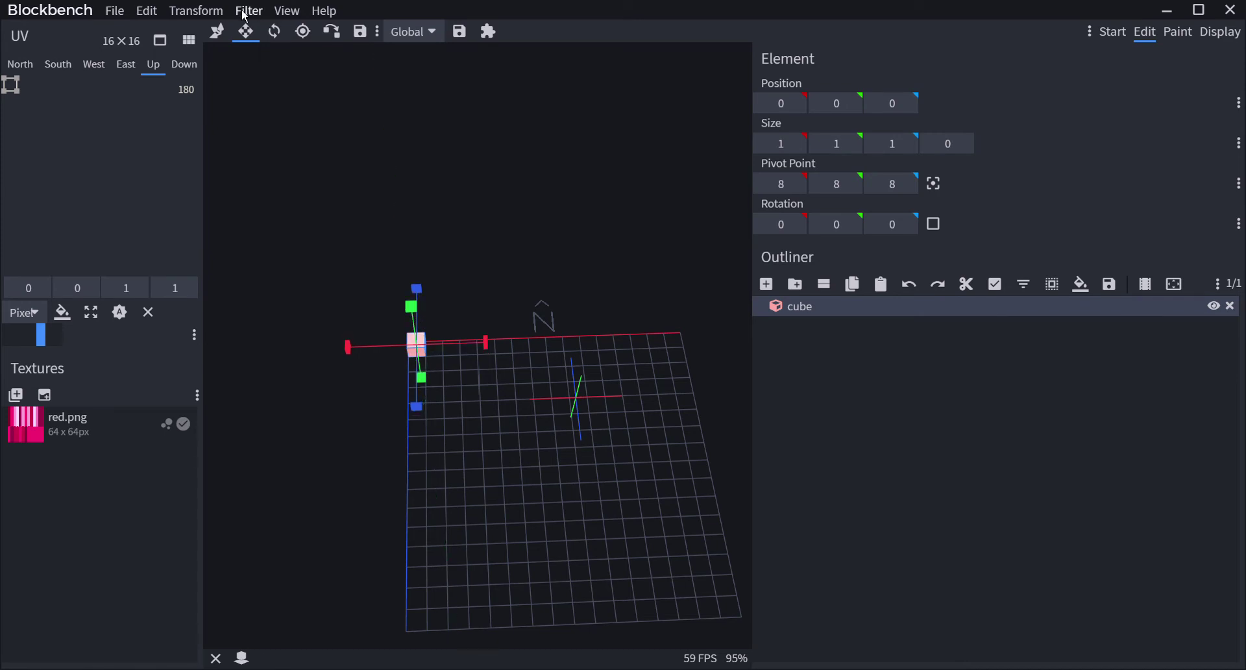
# - Examine the handles that the Rotate tool and the Pivot tool show for the cube
pyautogui.click(275, 32)
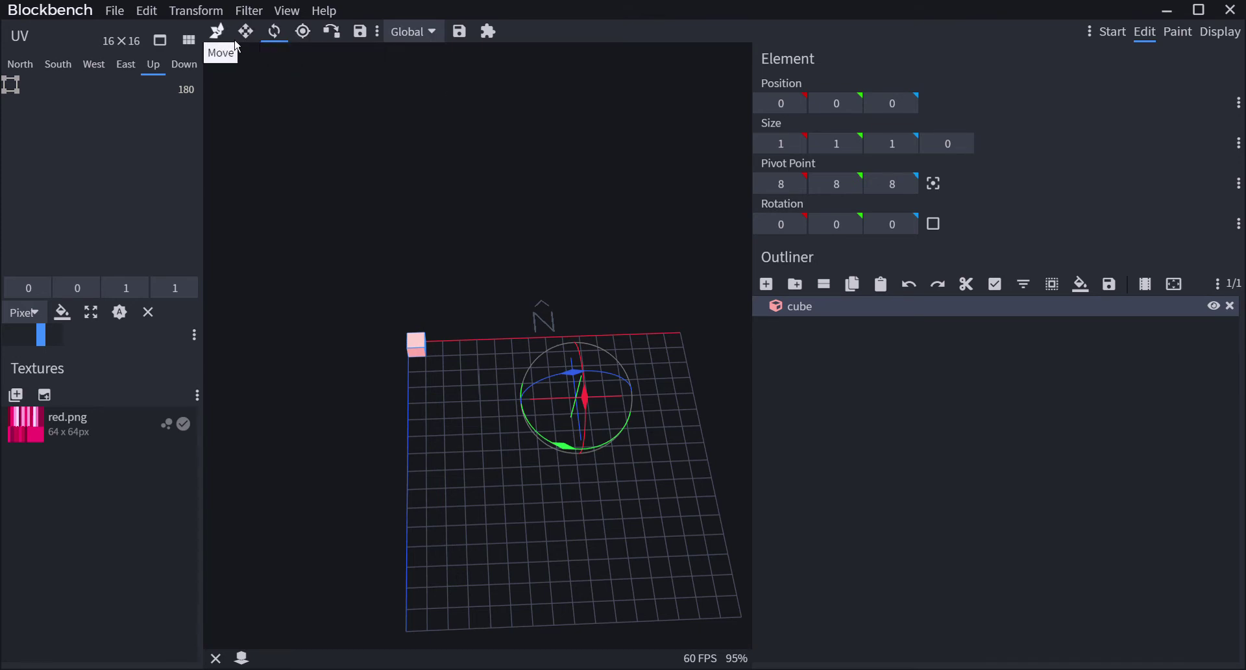
pyautogui.scroll(-3, 519, 394)
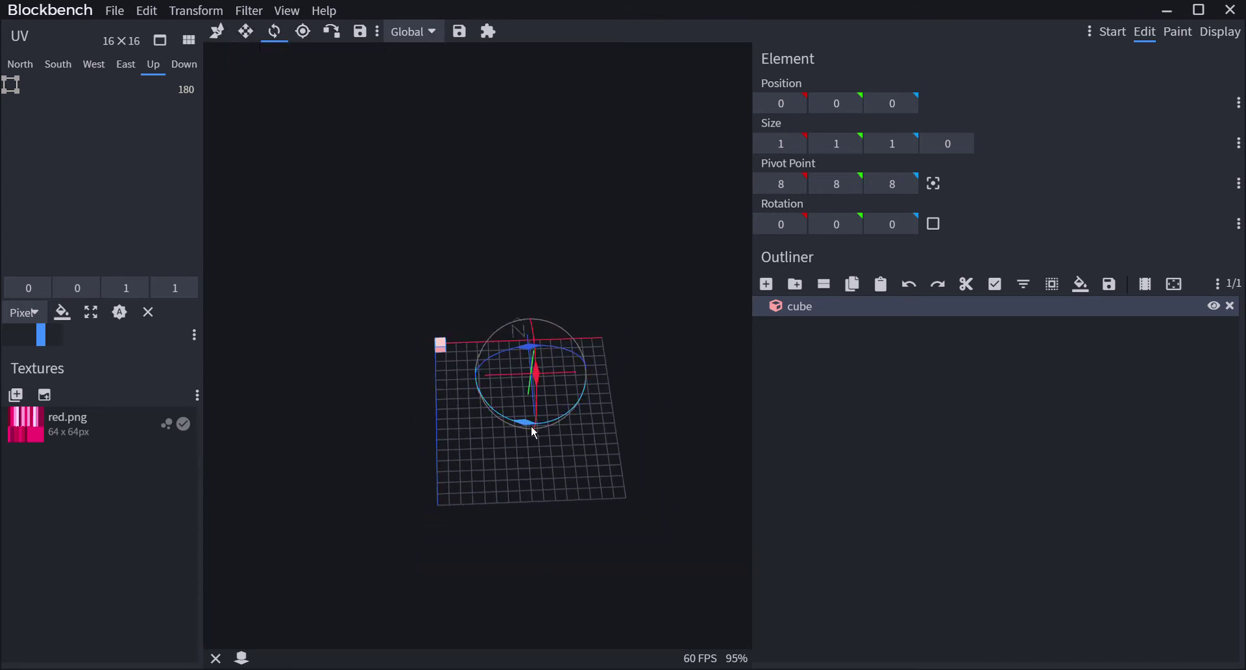
pyautogui.moveTo(531, 426); pyautogui.dragTo(526, 339)
pyautogui.click(312, 40)
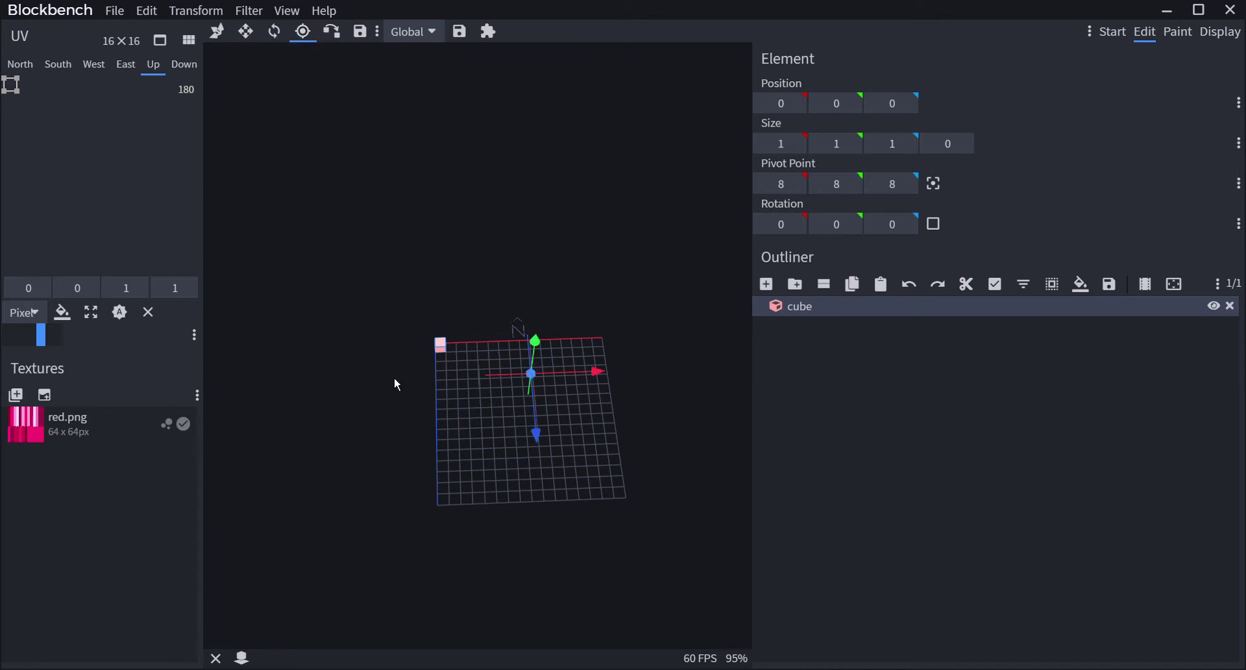
pyautogui.scroll(2, 596, 426)
pyautogui.moveTo(560, 400)
pyautogui.mouseDown()
pyautogui.moveTo(566, 365)
pyautogui.moveTo(569, 396)
pyautogui.mouseUp()
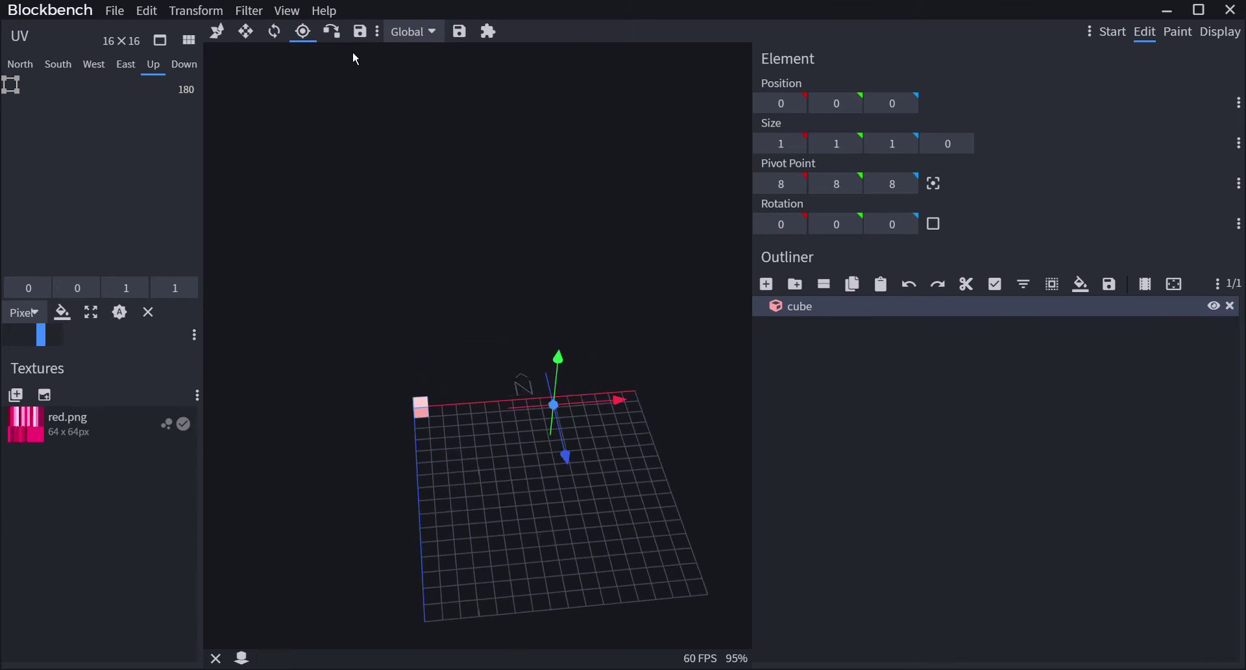
# - Try the Vertex Snap tool, then duplicate the cube and move the copy to X position 2
pyautogui.click(332, 33)
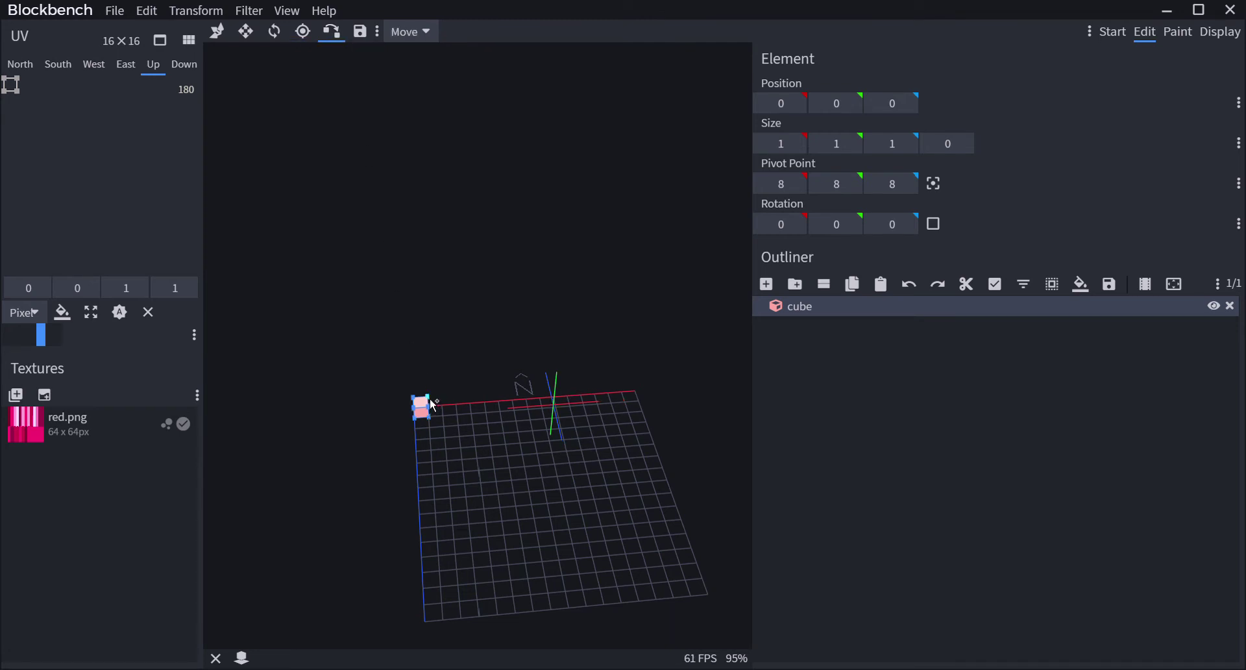
pyautogui.moveTo(476, 388); pyautogui.dragTo(458, 399)
pyautogui.moveTo(453, 420); pyautogui.dragTo(529, 433)
pyautogui.rightClick(390, 393)
pyautogui.click(429, 421)
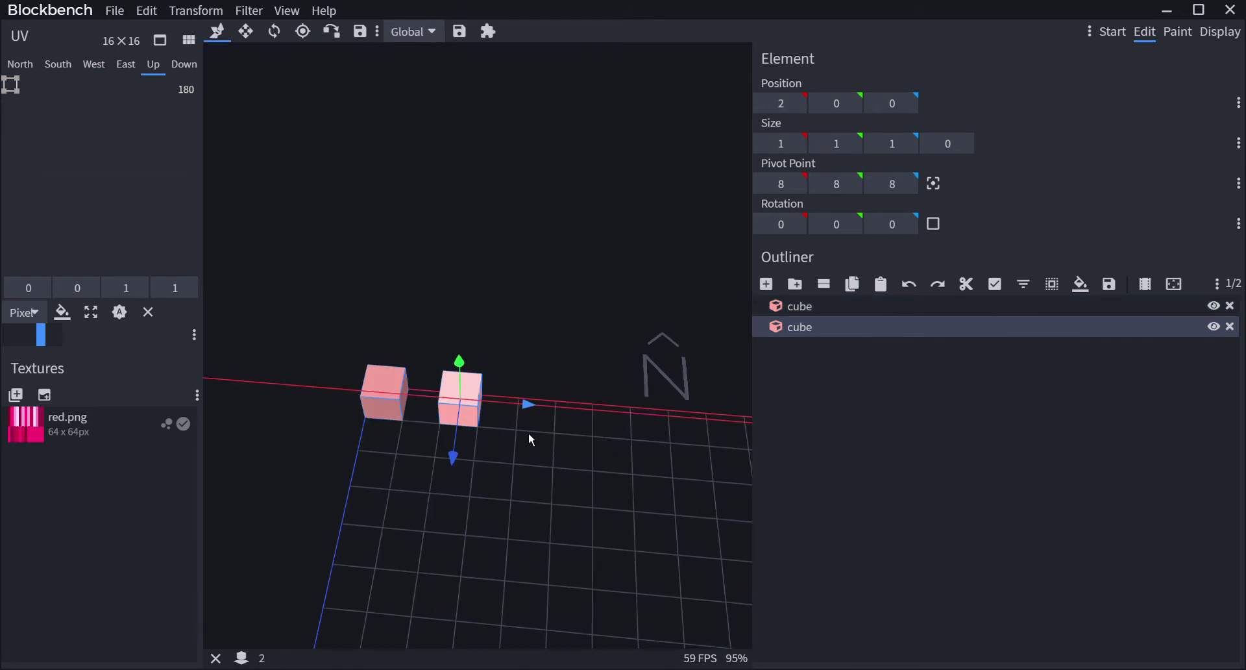
# - Select the copied cube and rotate it 22.5° about the Y axis with the Rotate tool
pyautogui.click(404, 396)
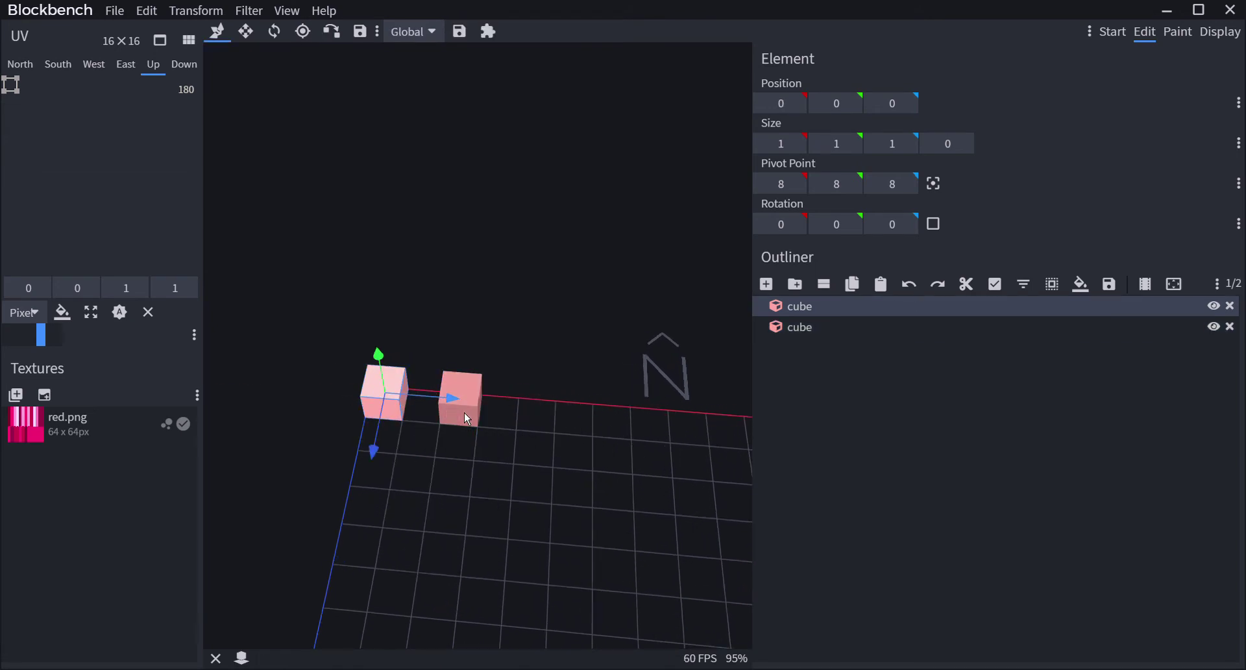
pyautogui.click(482, 401)
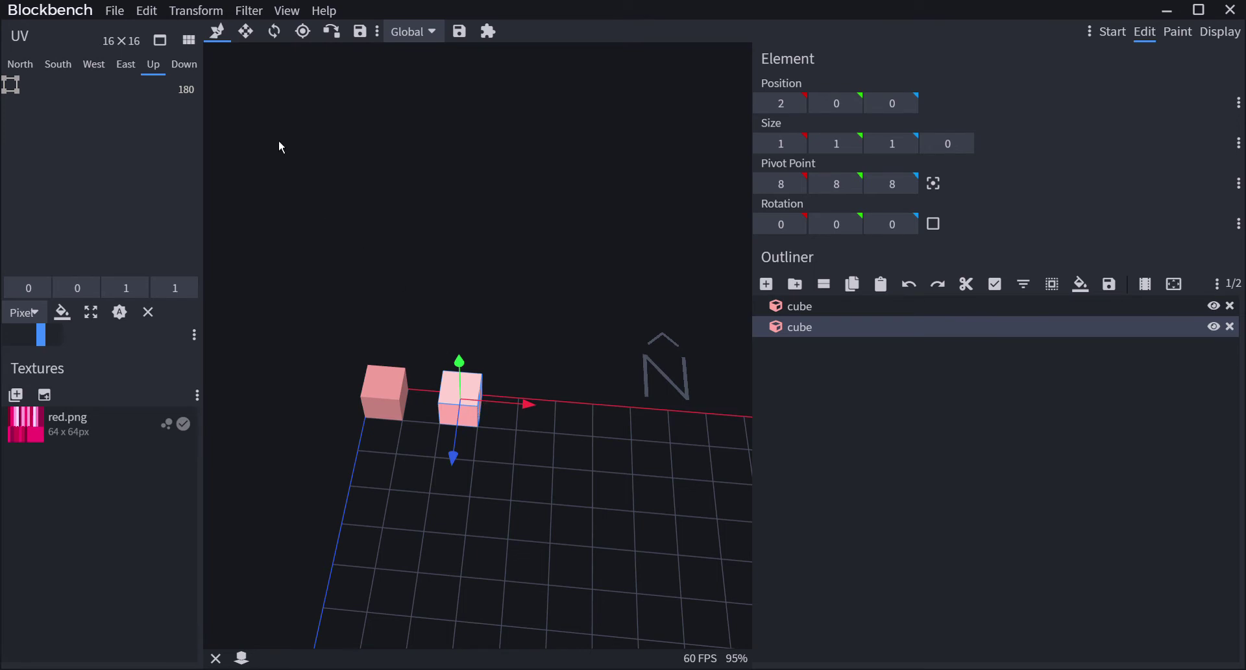
pyautogui.click(284, 43)
pyautogui.moveTo(520, 395); pyautogui.dragTo(584, 466)
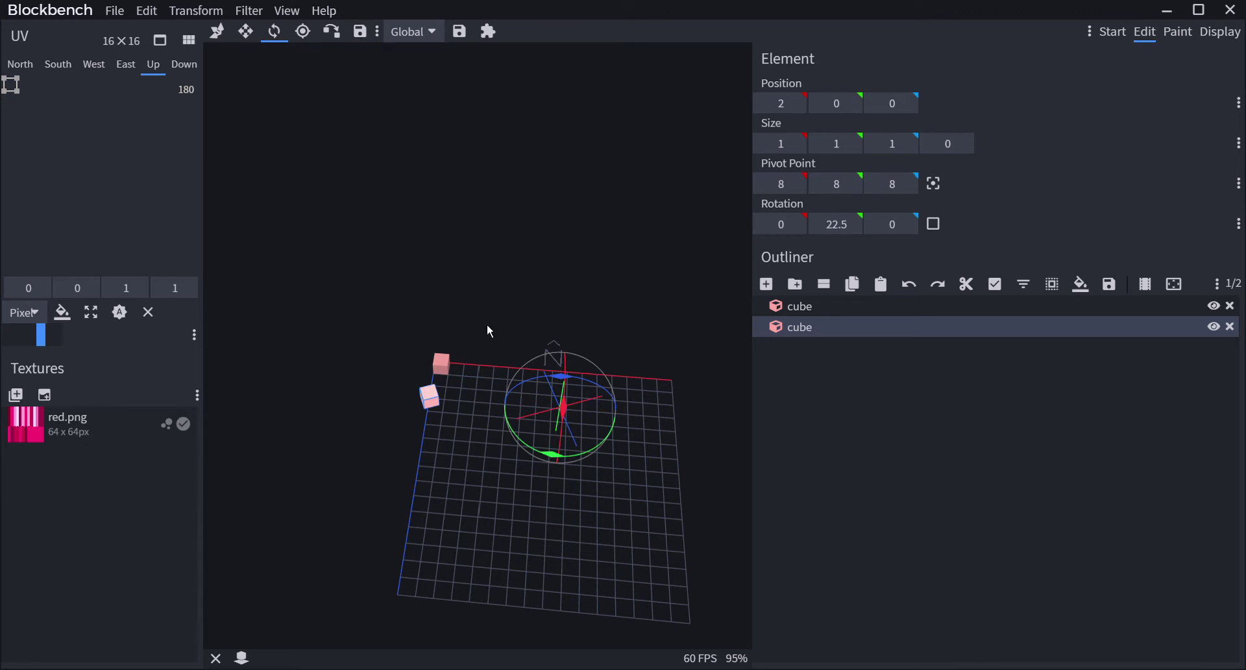
# - Compare the two cubes by selecting each in turn, and delete the rotated copy
pyautogui.click(450, 375)
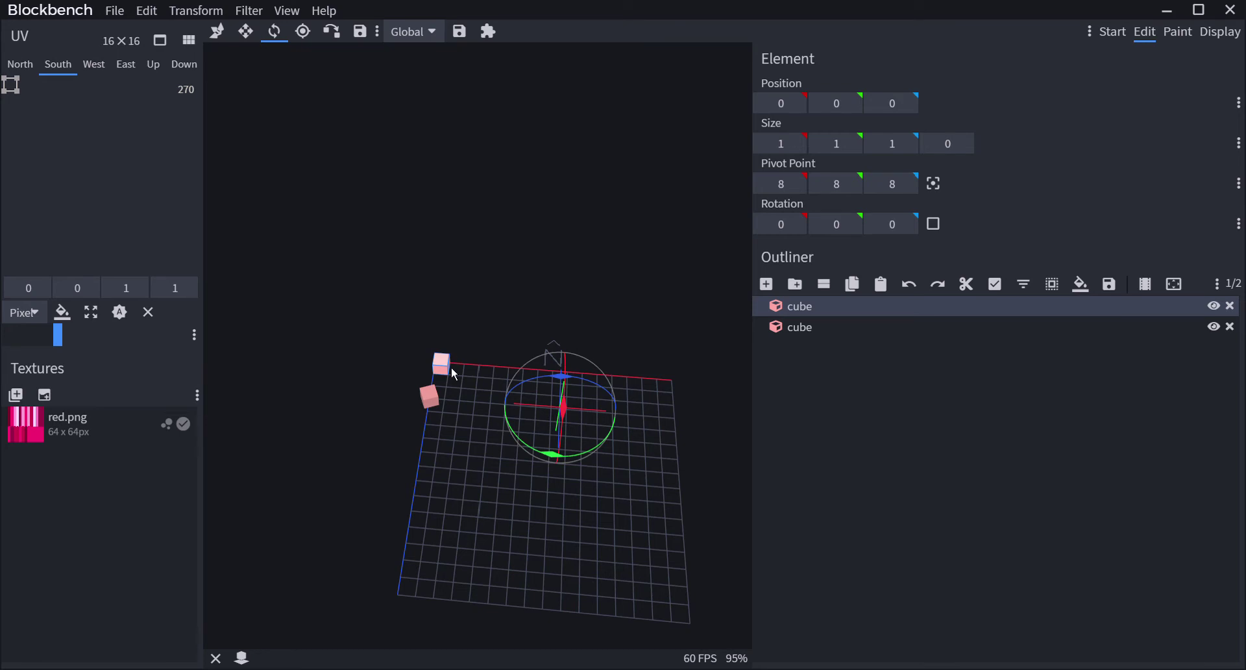
pyautogui.click(450, 356)
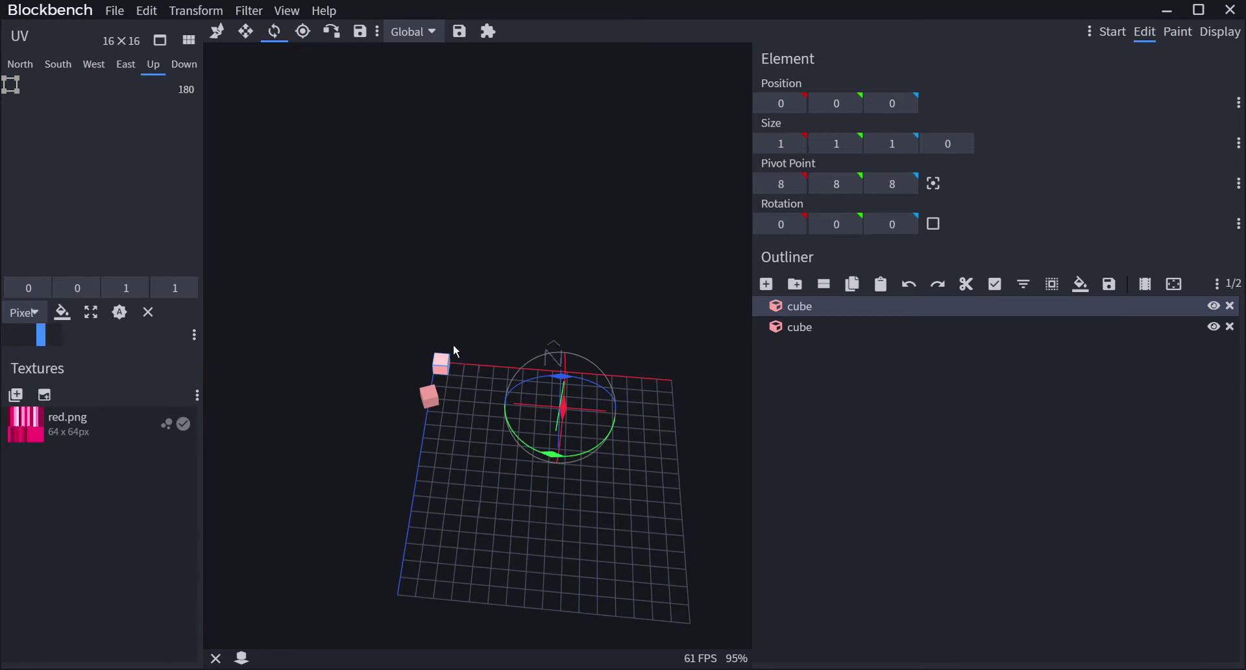
pyautogui.click(437, 407)
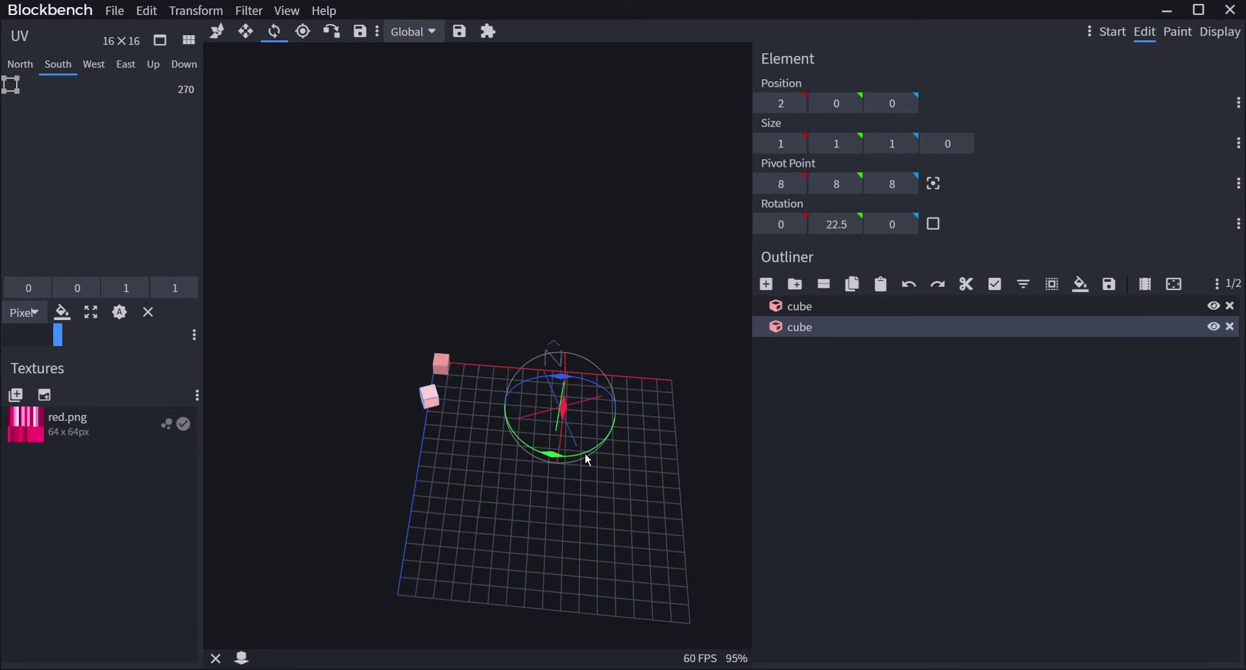
pyautogui.rightClick(441, 409)
pyautogui.click(458, 572)
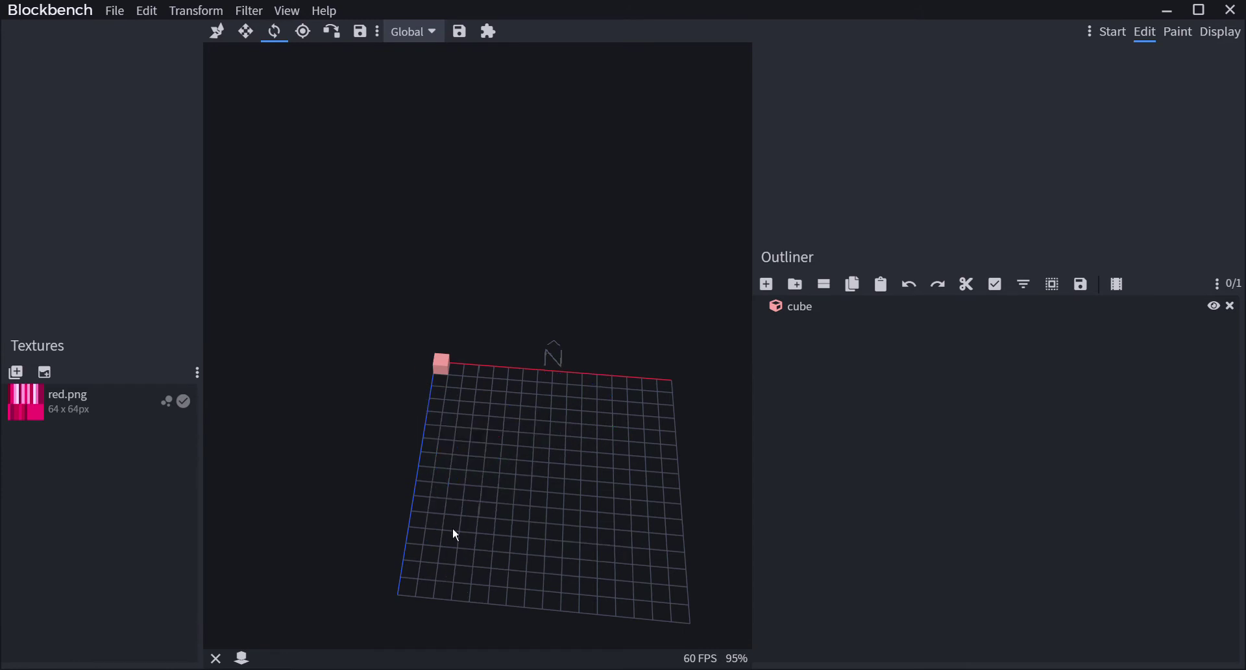
# - Duplicate the remaining cube and move the copy along the Z axis to position 0, 0, 3
pyautogui.click(446, 370)
pyautogui.rightClick(446, 371)
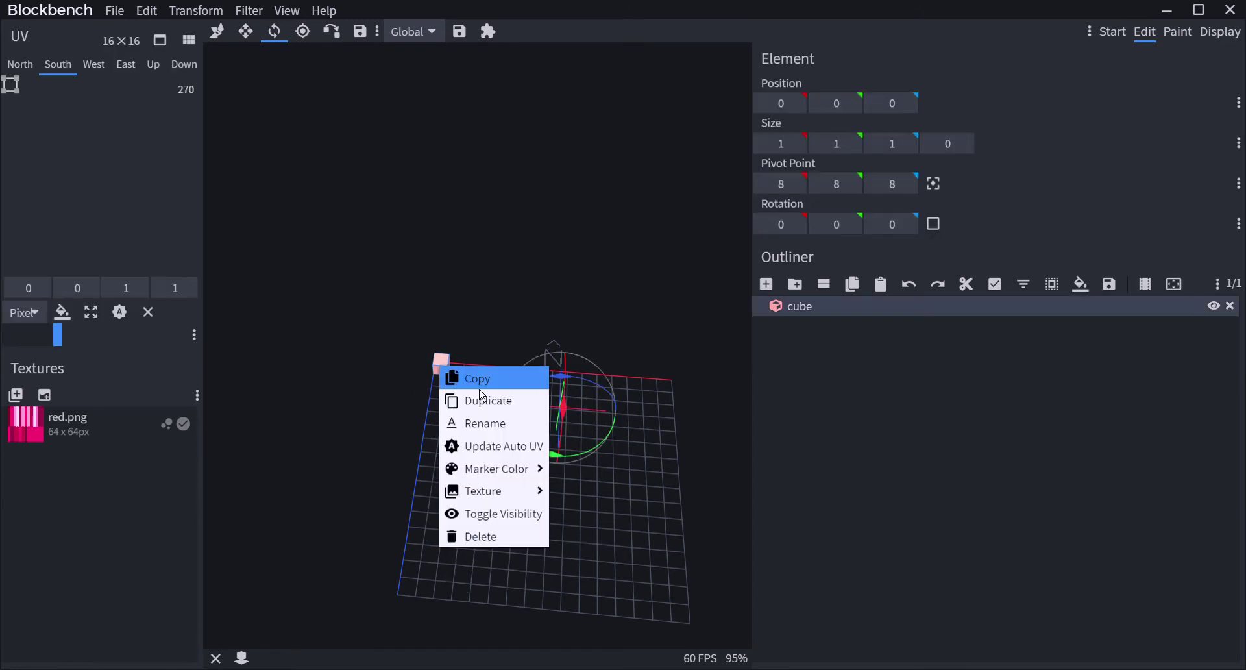
pyautogui.click(462, 400)
pyautogui.moveTo(443, 430); pyautogui.dragTo(438, 461)
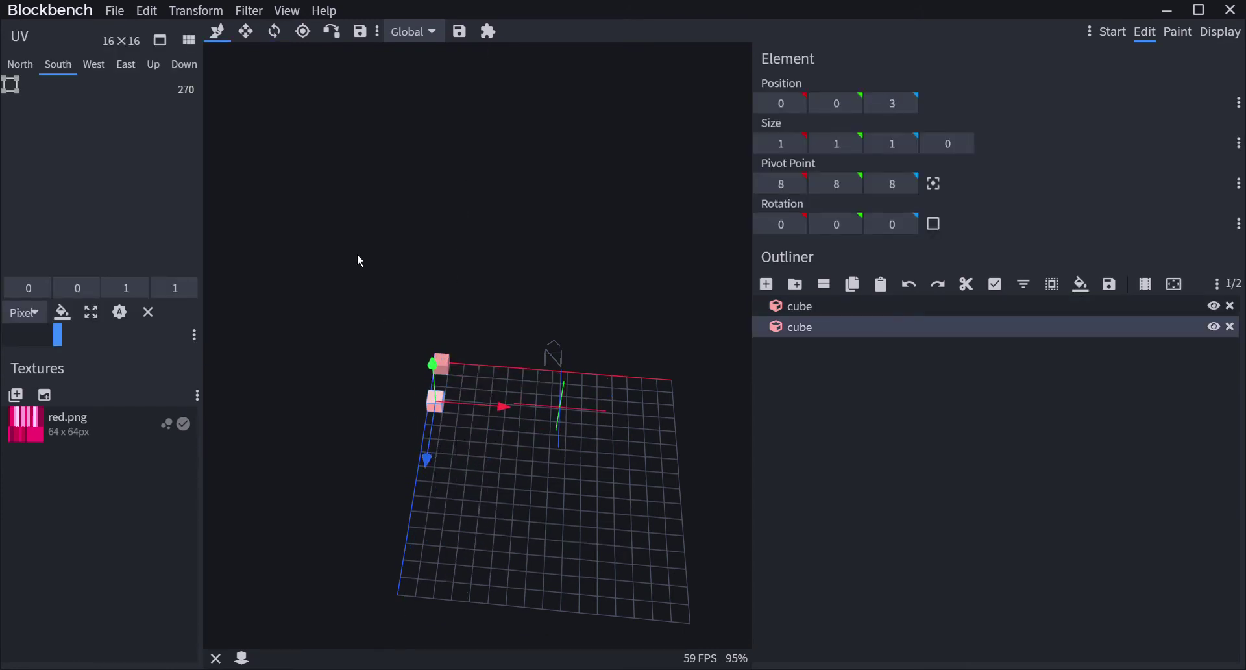
# - Rotate the copied cube 22.5° about the Y axis with the Rotate tool
pyautogui.click(276, 33)
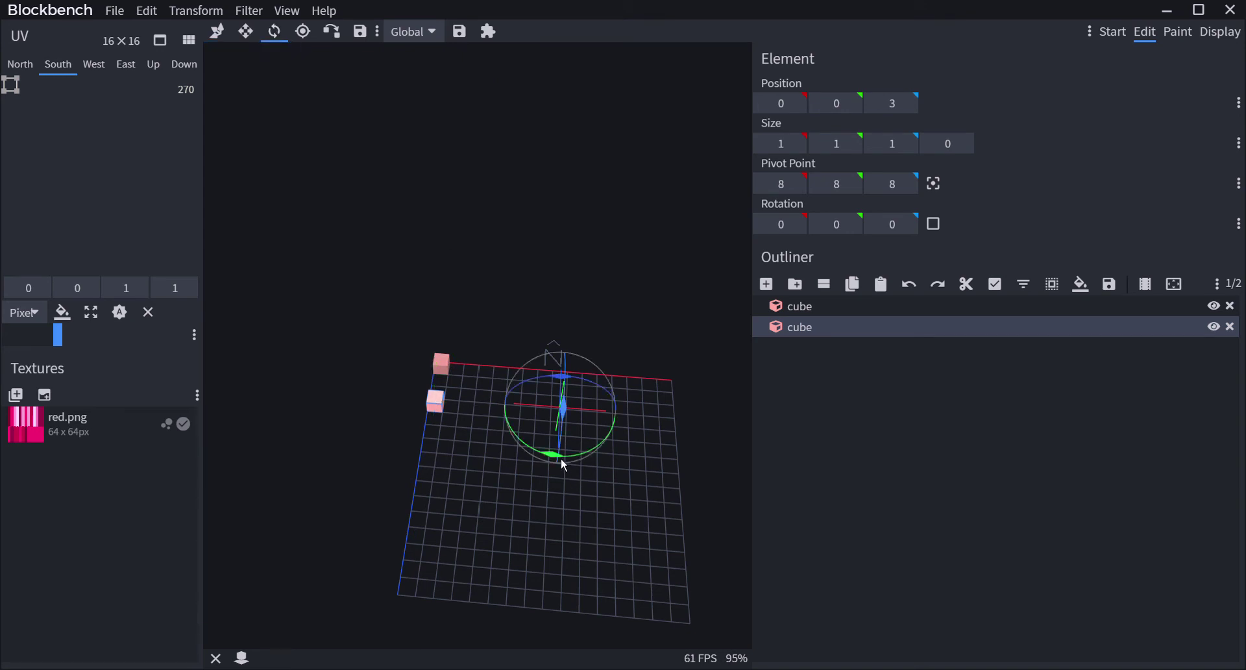
pyautogui.moveTo(561, 457); pyautogui.dragTo(489, 437)
pyautogui.moveTo(612, 541); pyautogui.dragTo(527, 493)
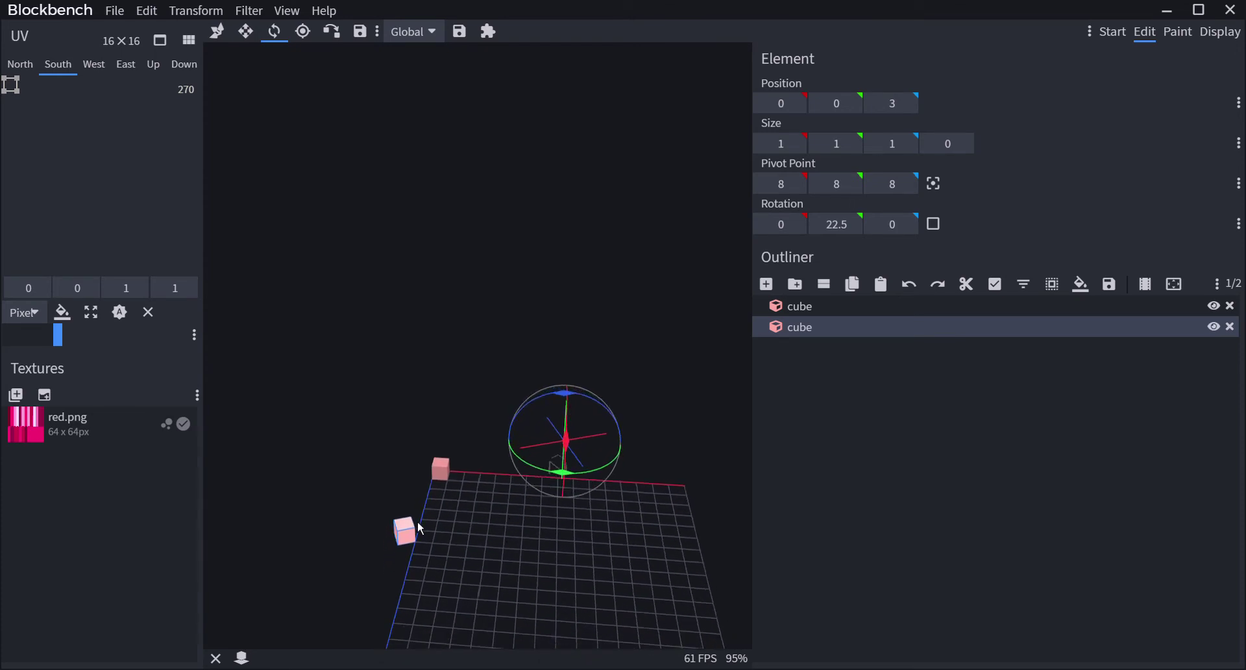
pyautogui.moveTo(476, 504); pyautogui.dragTo(416, 388)
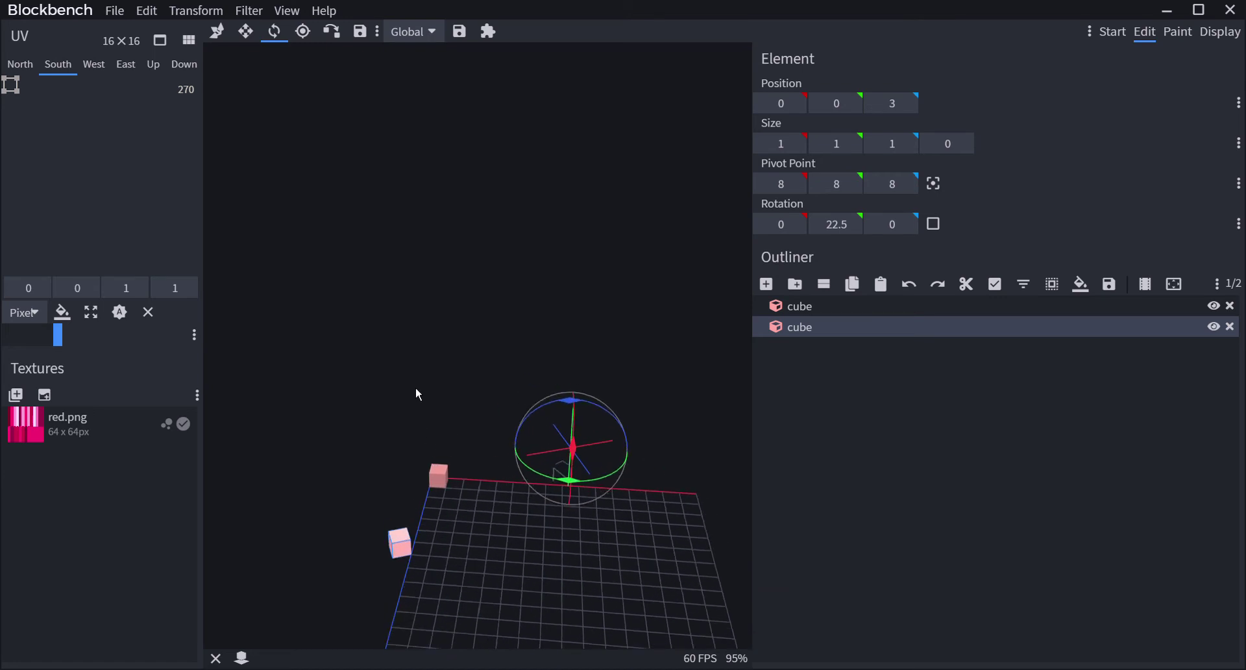
# - Use Vertex Snap in Move mode to attach a corner of the rotated copy to a corner of the original cube
pyautogui.click(339, 40)
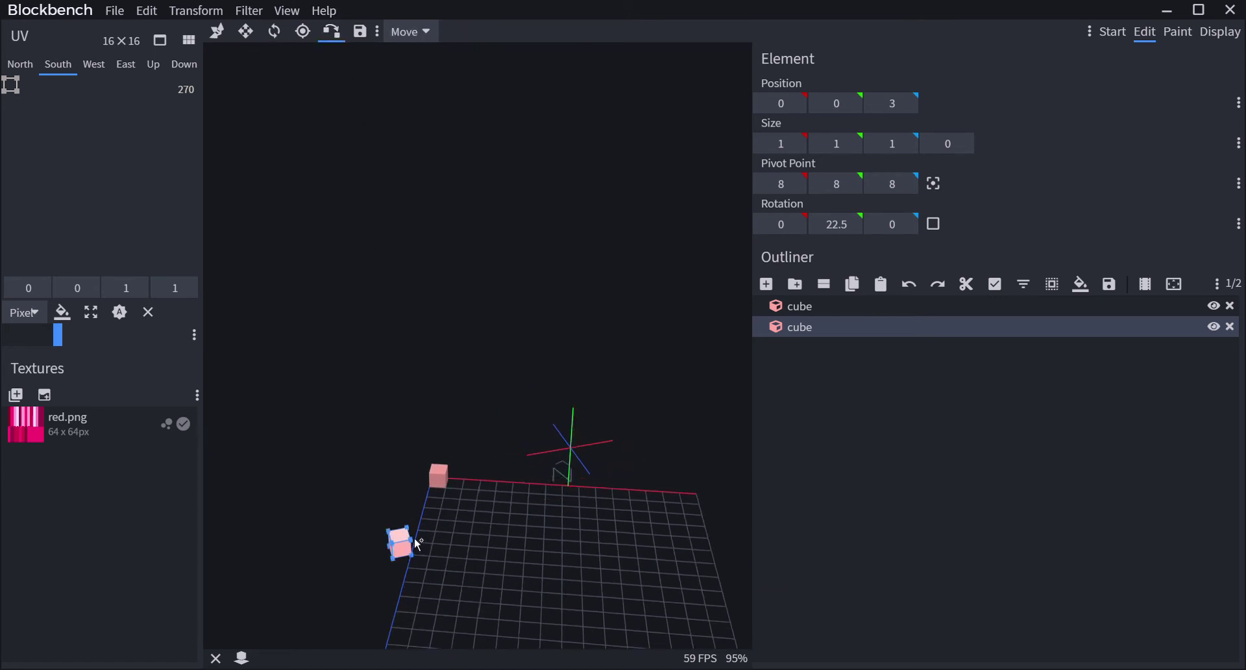
pyautogui.moveTo(415, 541); pyautogui.dragTo(890, 302)
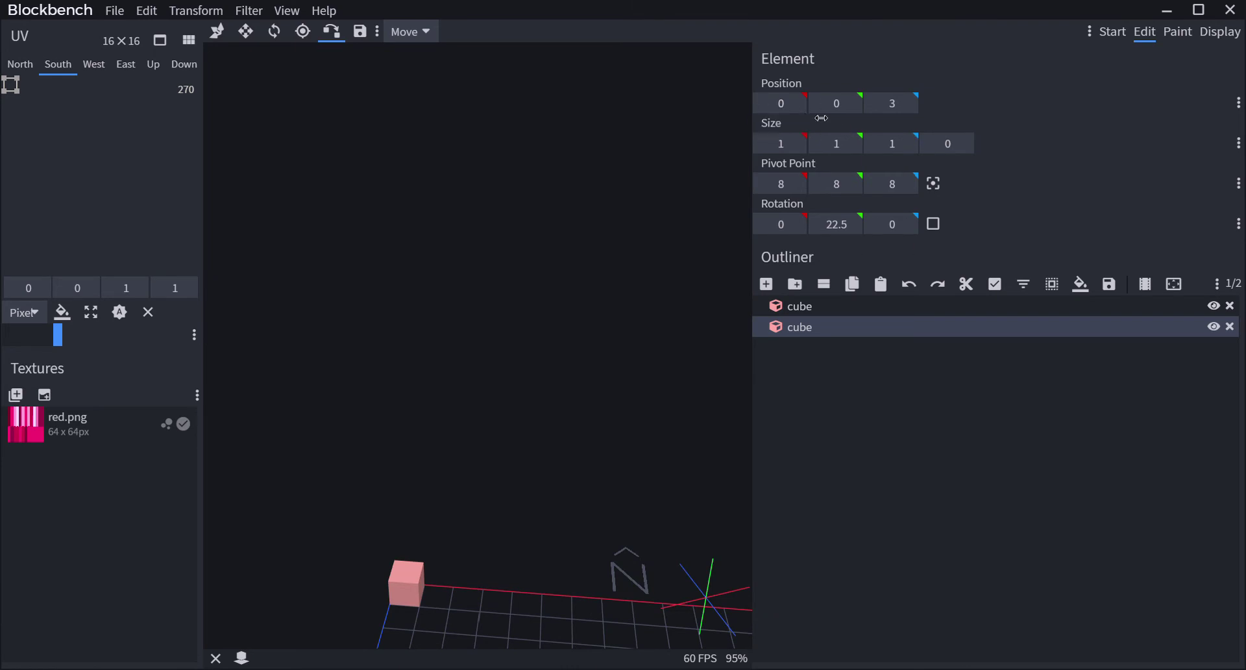
pyautogui.moveTo(684, 248); pyautogui.dragTo(684, 509)
pyautogui.click(547, 76)
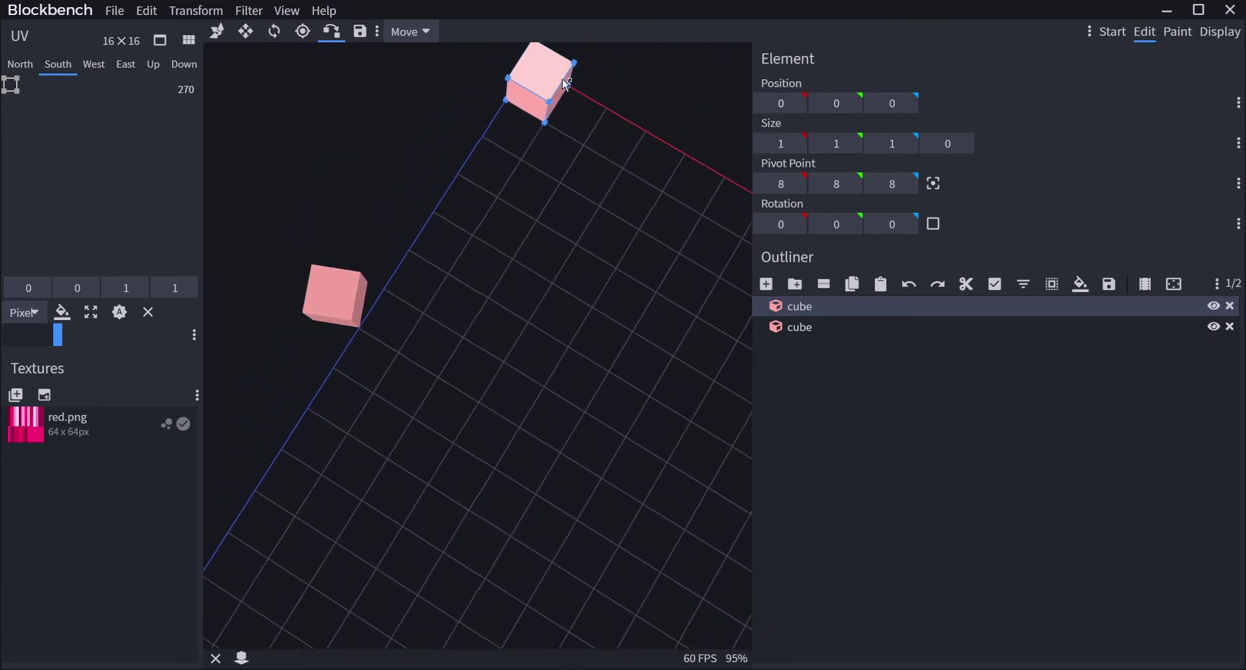
pyautogui.click(567, 78)
pyautogui.click(578, 76)
pyautogui.moveTo(576, 83); pyautogui.dragTo(524, 195)
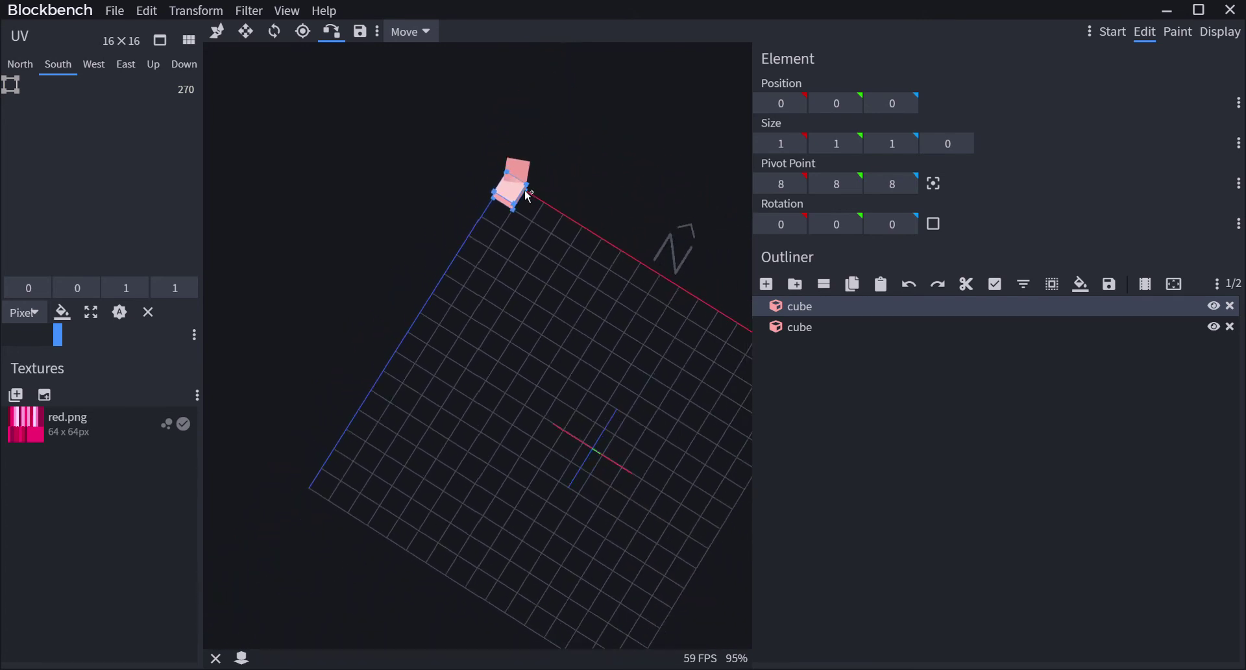
pyautogui.click(529, 187)
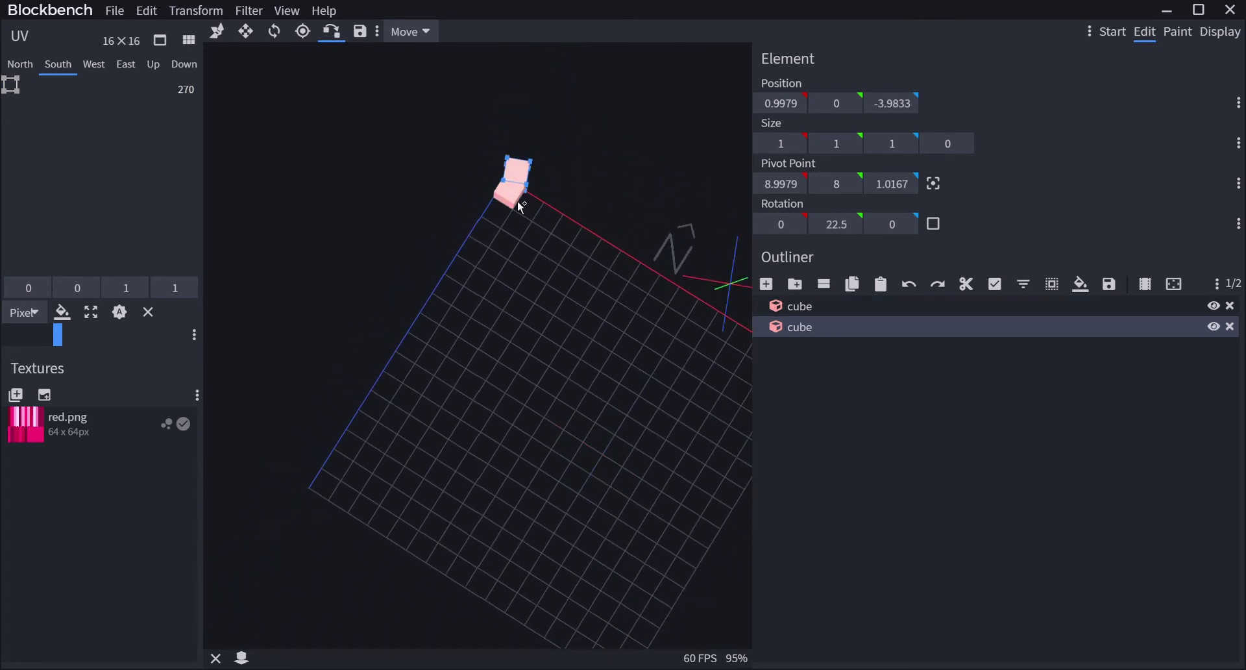
pyautogui.click(518, 203)
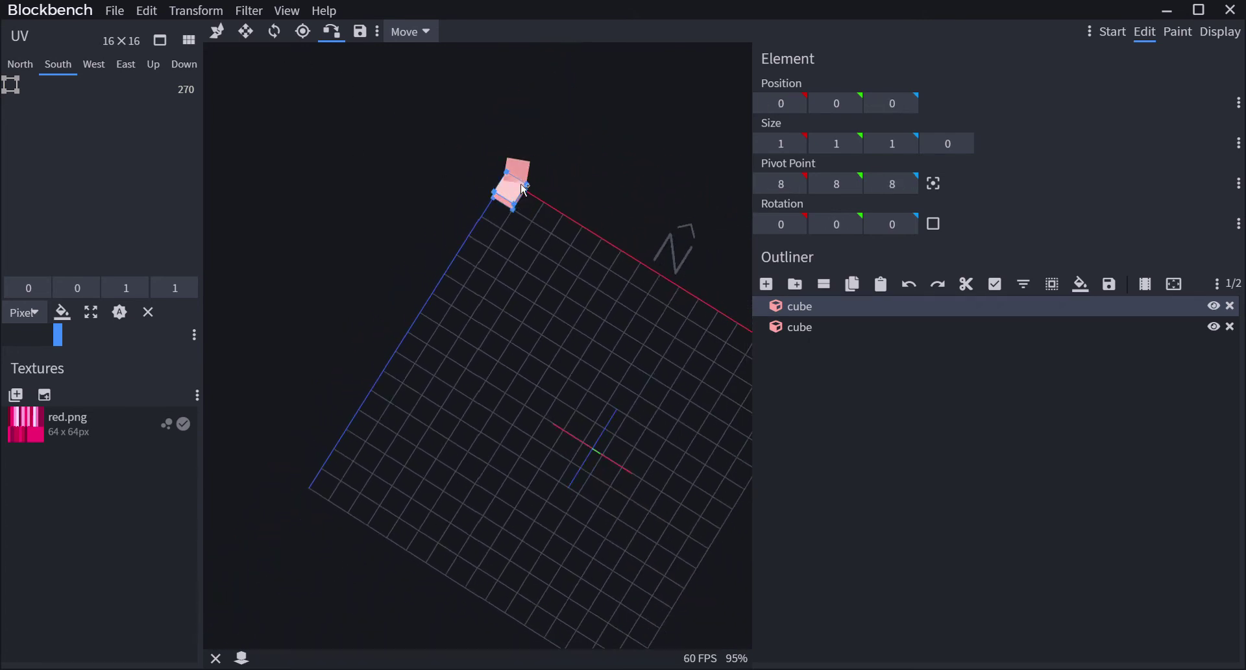
# - Delete both the original cube and its rotated copy, leaving the model empty
pyautogui.scroll(-3, 489, 235)
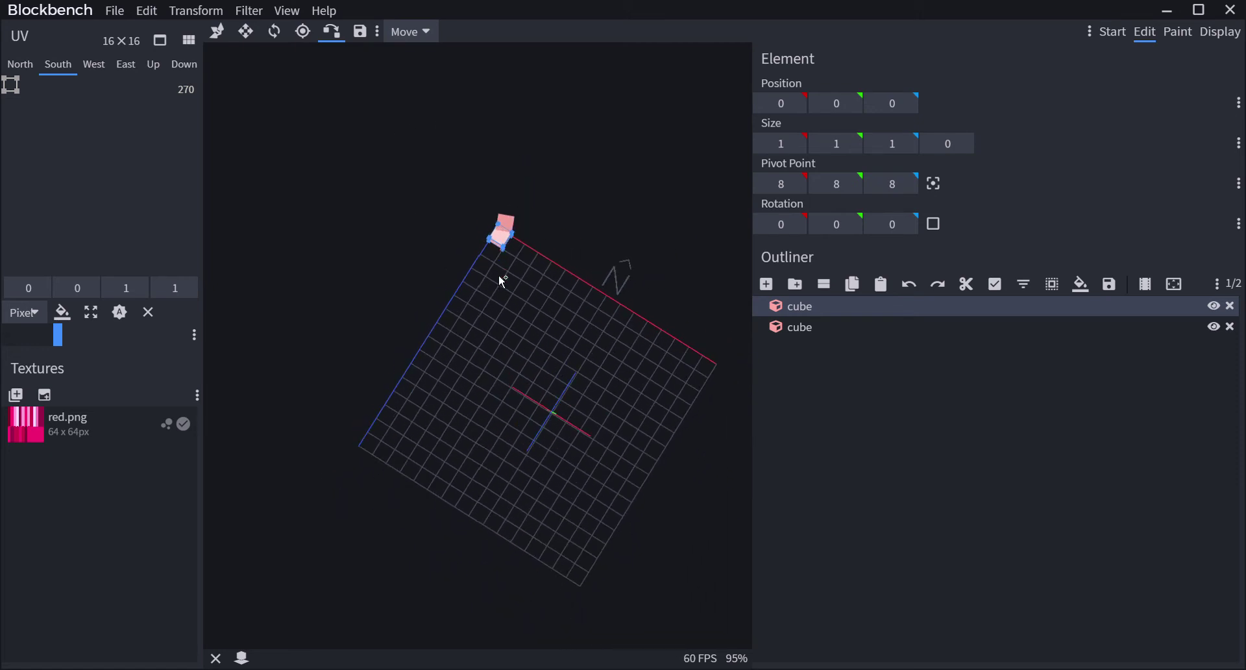
pyautogui.scroll(-2, 499, 274)
pyautogui.rightClick(505, 247)
pyautogui.click(534, 409)
pyautogui.click(506, 222)
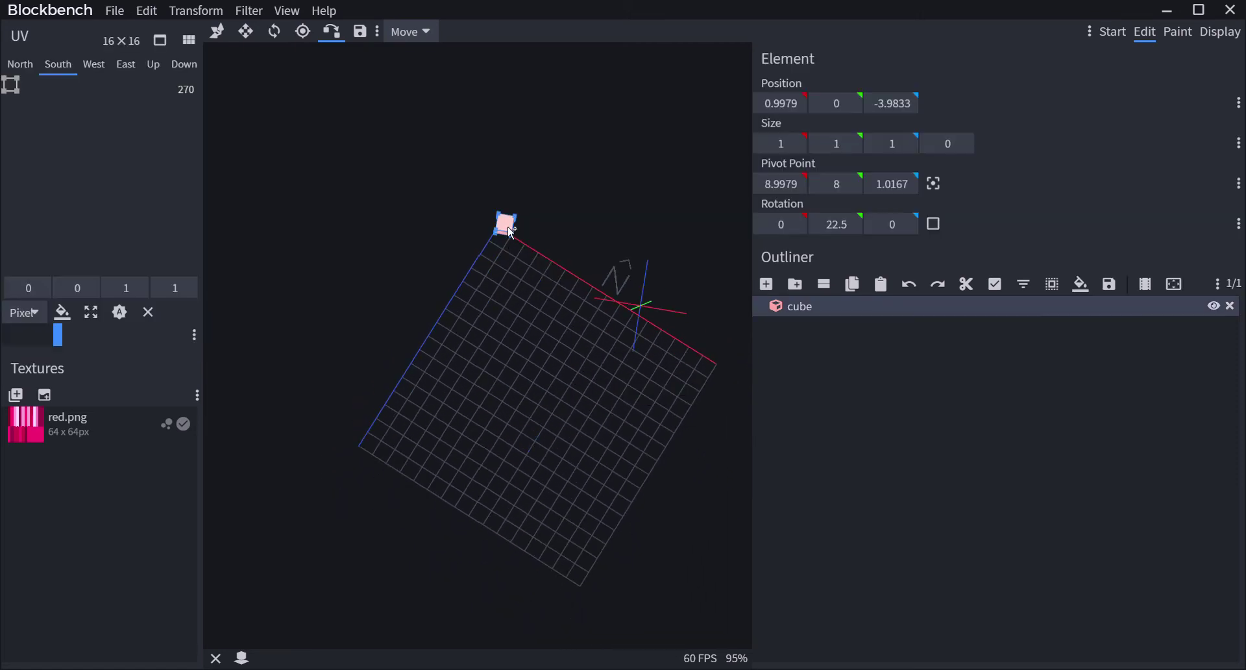
pyautogui.rightClick(504, 225)
pyautogui.click(537, 393)
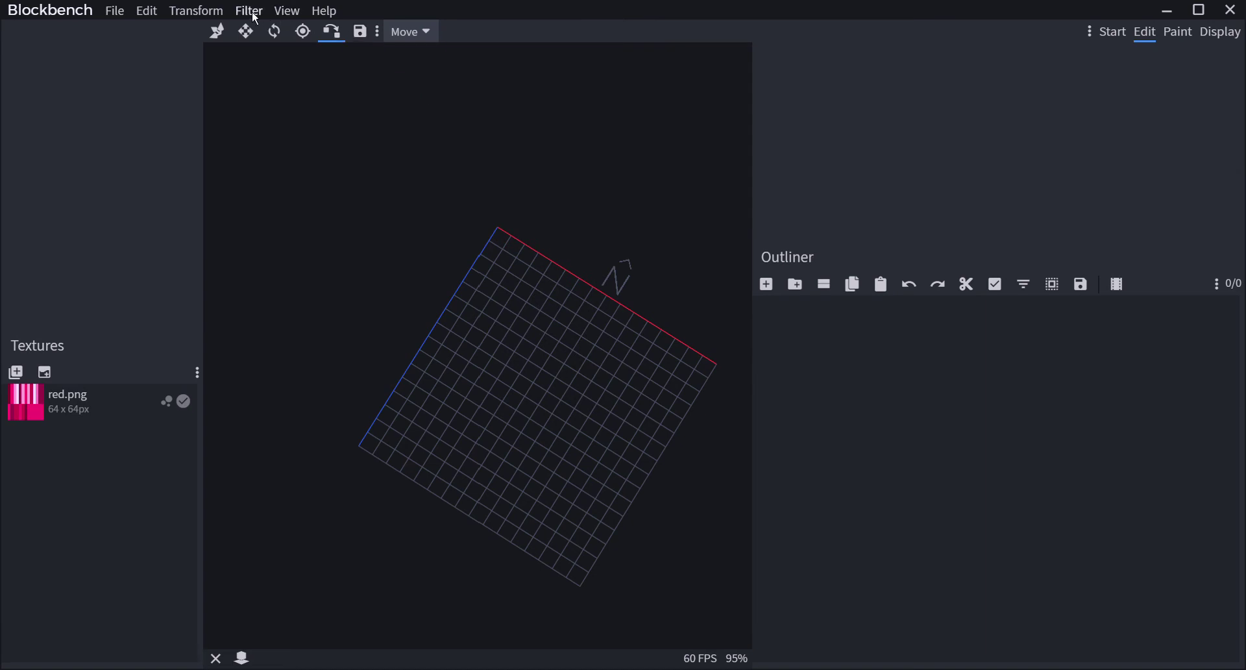
pyautogui.click(226, 12)
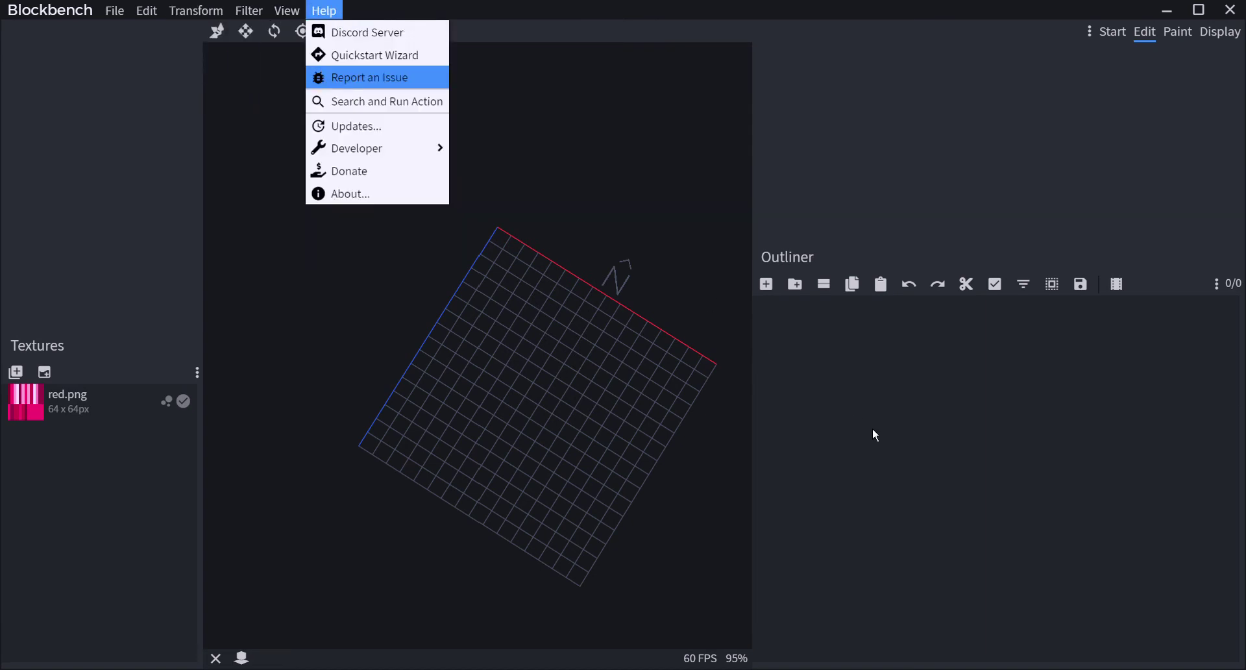
pyautogui.click(392, 308)
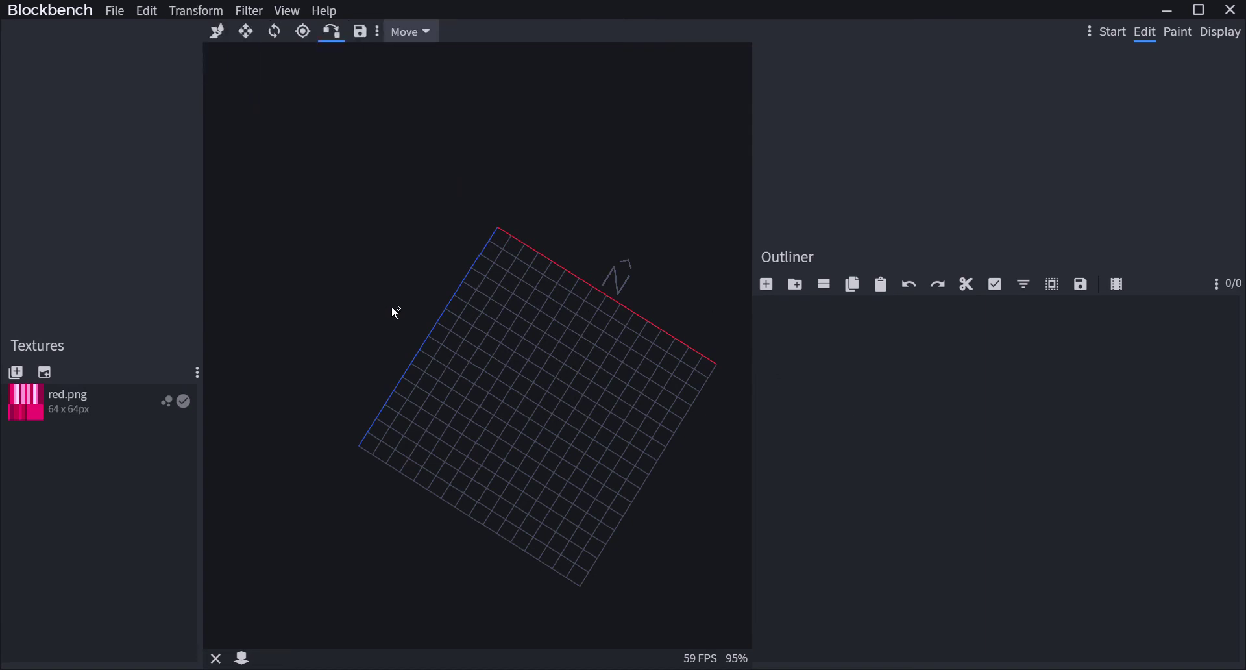
# - Add a new cube and apply the red.png texture to it
pyautogui.click(764, 285)
pyautogui.moveTo(733, 311); pyautogui.dragTo(699, 333)
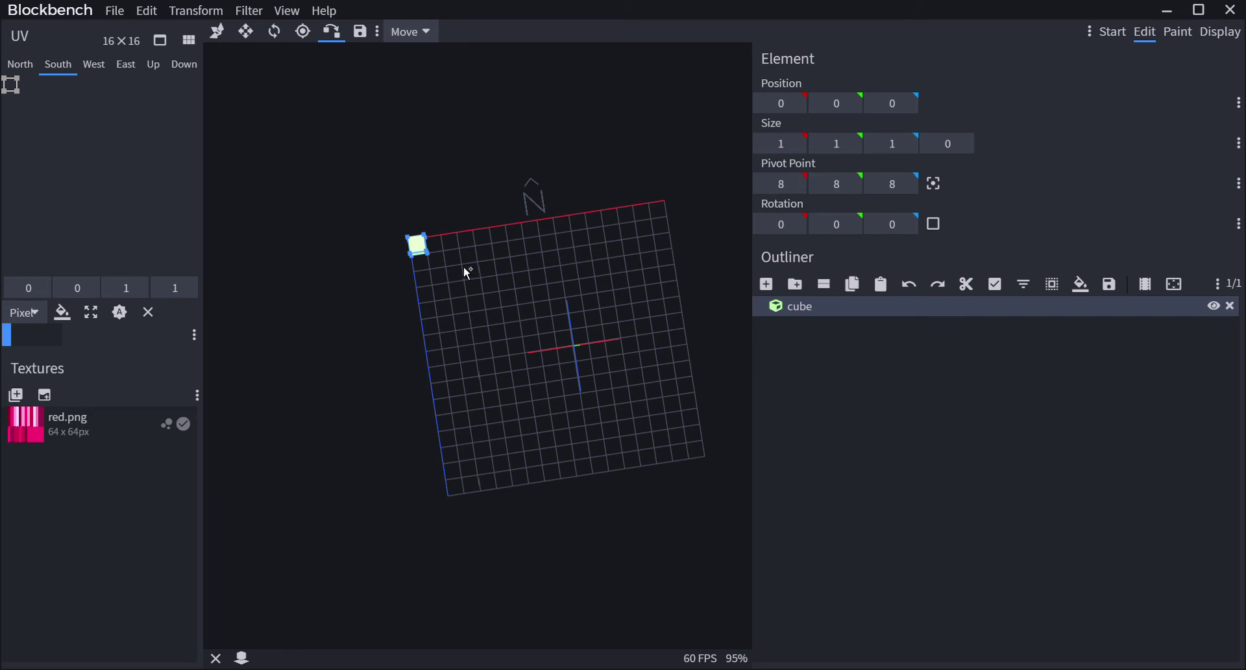
pyautogui.rightClick(97, 430)
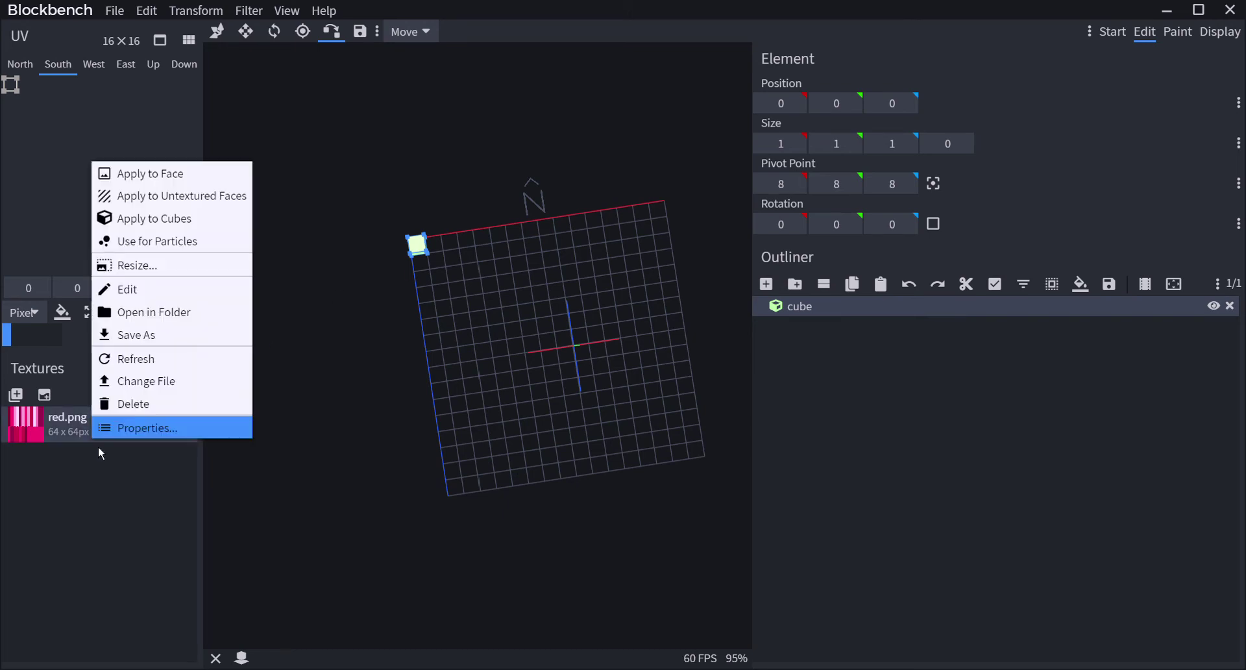
pyautogui.click(176, 229)
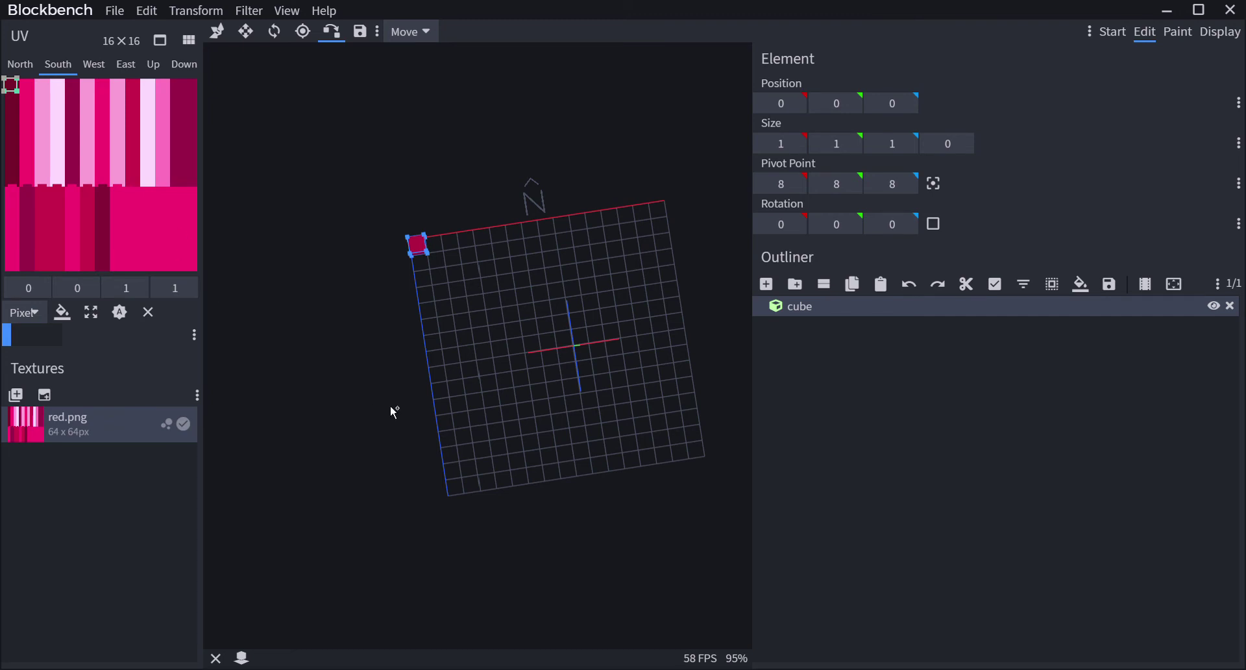
# - Move the UV areas of the cube's north and south faces to other colours of the texture
pyautogui.click(21, 65)
pyautogui.moveTo(543, 309); pyautogui.dragTo(521, 190)
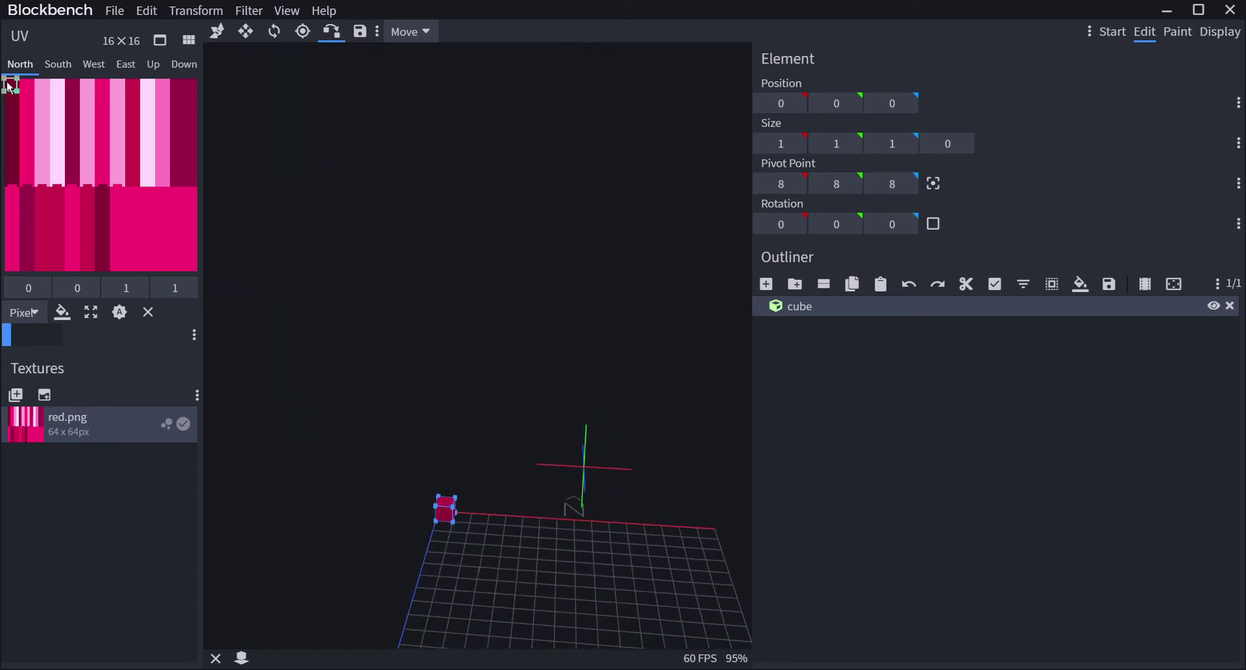
pyautogui.moveTo(78, 131); pyautogui.dragTo(110, 146)
pyautogui.click(58, 65)
pyautogui.moveTo(57, 102); pyautogui.dragTo(203, 265)
# - Move the UV areas of the west and east faces on the texture, placing the east one at 5.499, 8
pyautogui.click(95, 65)
pyautogui.moveTo(104, 140); pyautogui.dragTo(173, 160)
pyautogui.moveTo(644, 472); pyautogui.dragTo(543, 528)
pyautogui.moveTo(74, 105); pyautogui.dragTo(214, 227)
pyautogui.click(126, 65)
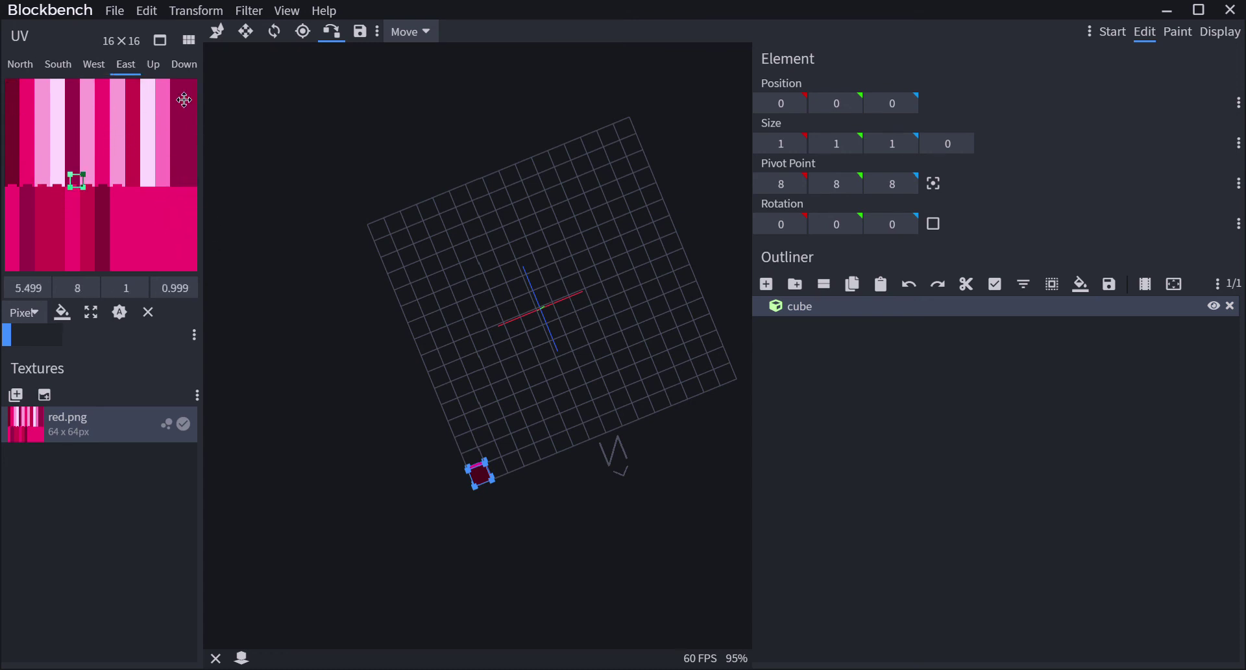
# - Try moving the UV areas of the up and down faces on the texture and inspect the cube's faces
pyautogui.click(154, 66)
pyautogui.moveTo(168, 97); pyautogui.dragTo(246, 217)
pyautogui.click(185, 64)
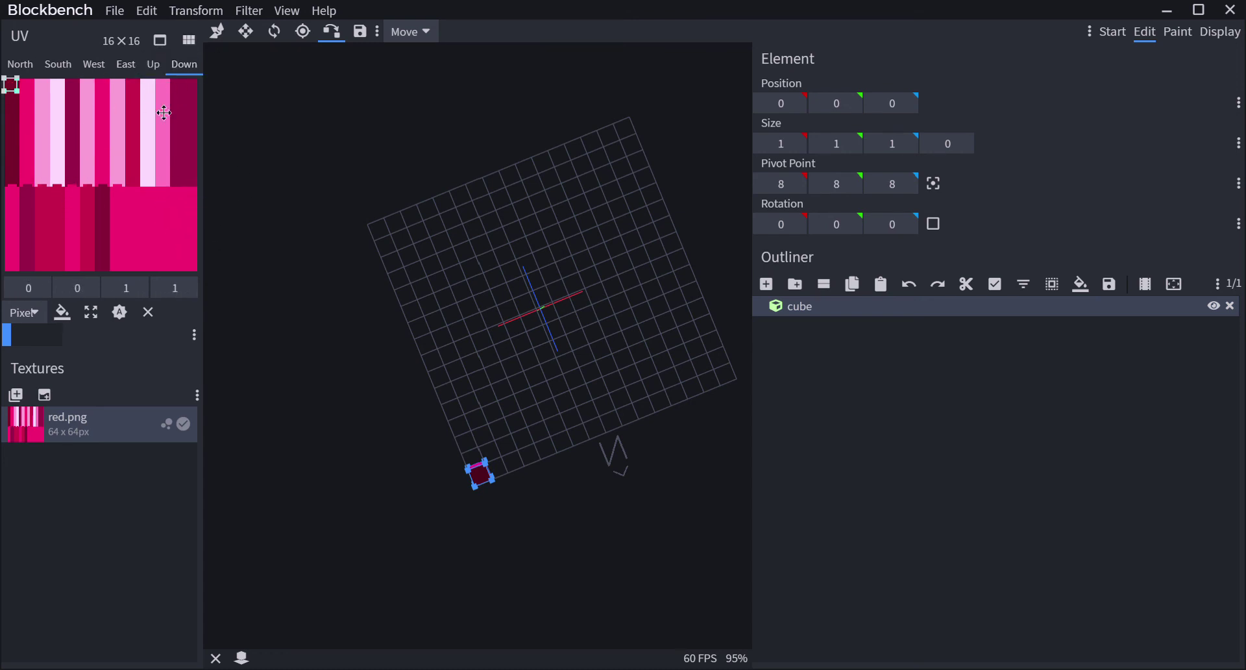
pyautogui.moveTo(10, 84); pyautogui.dragTo(139, 128)
pyautogui.moveTo(435, 393); pyautogui.dragTo(416, 493)
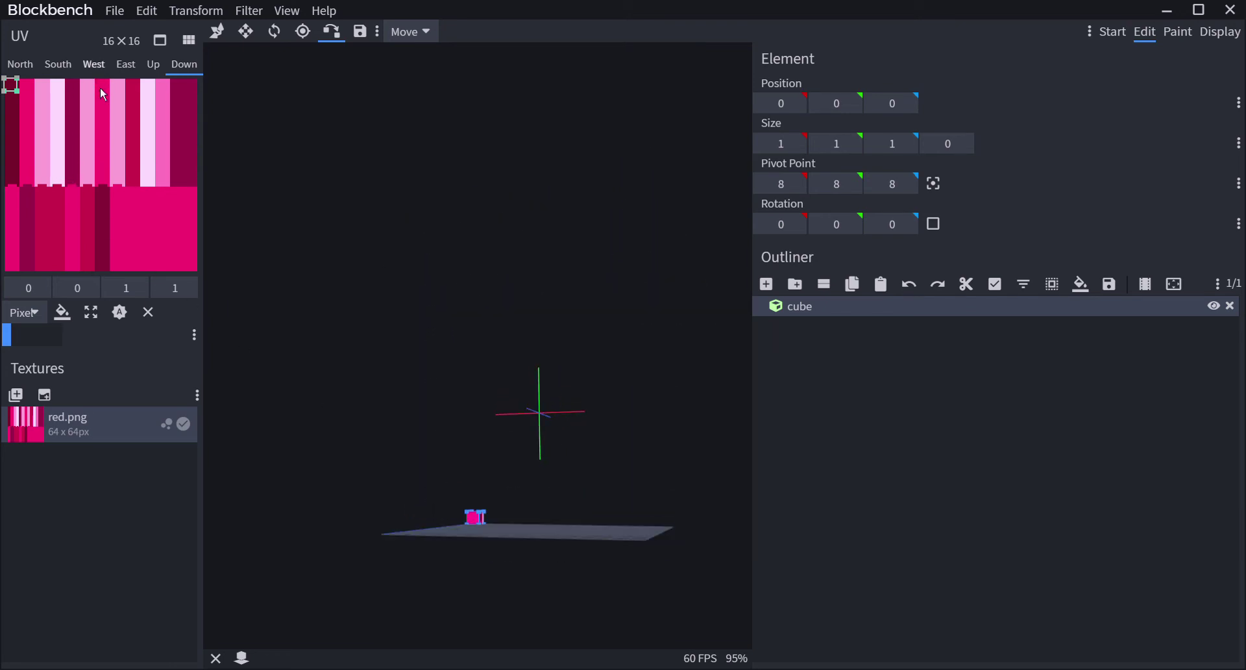
pyautogui.moveTo(437, 436); pyautogui.dragTo(258, 246)
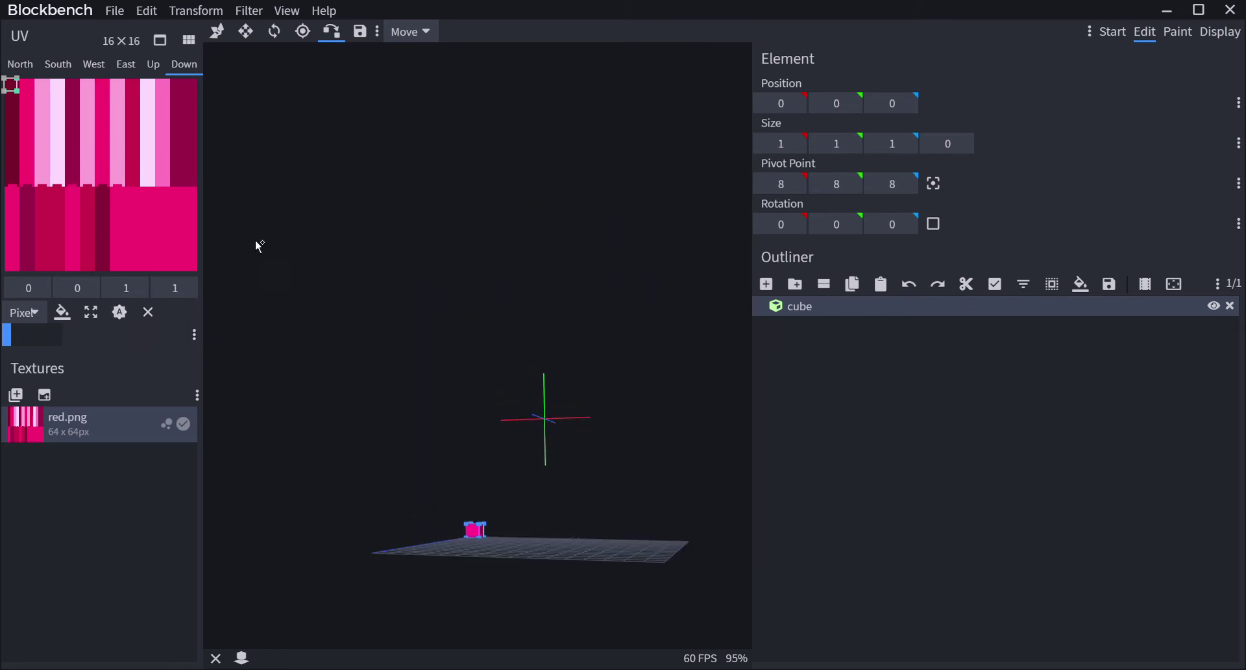
pyautogui.moveTo(498, 361); pyautogui.dragTo(502, 458)
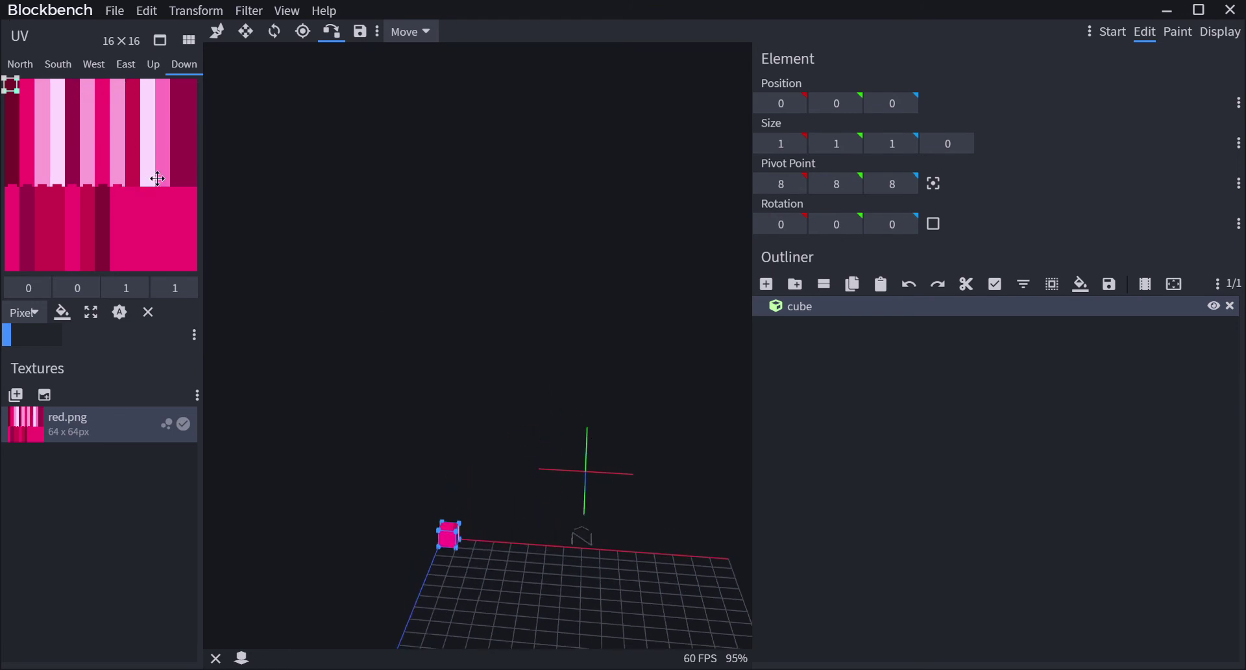
pyautogui.moveTo(55, 120); pyautogui.dragTo(80, 132)
# - Place the north face's UV area at 7.75, 0.5 on the texture, apply it to all faces, and check the other faces
pyautogui.click(20, 63)
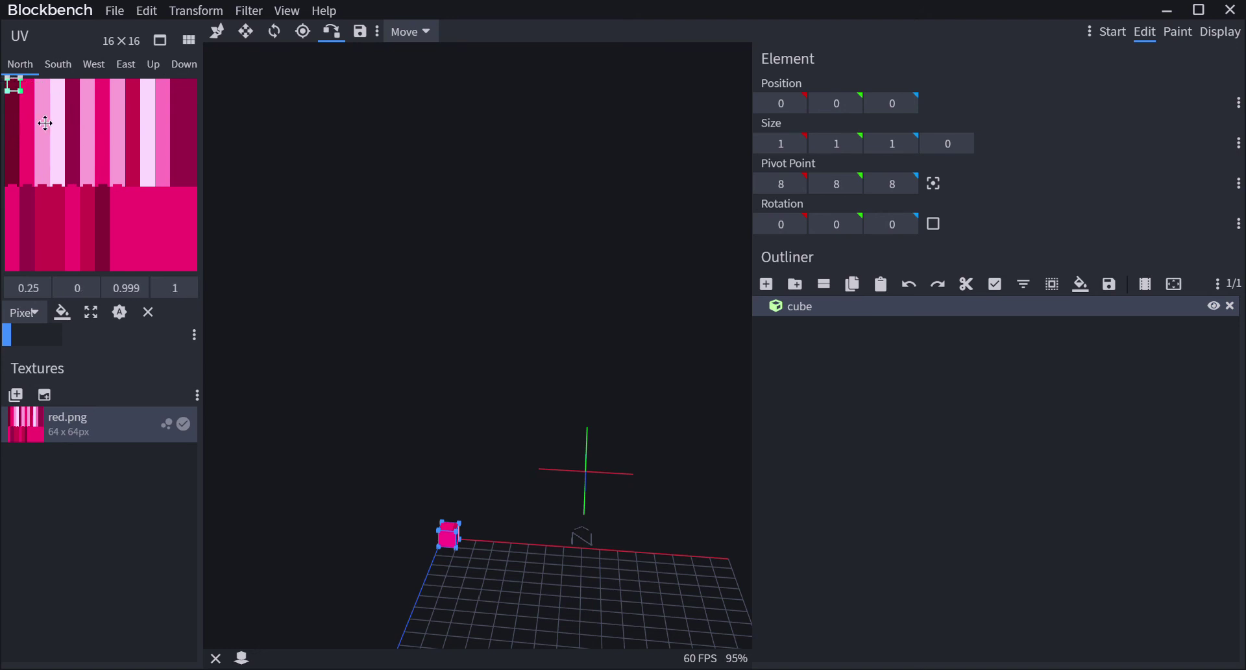
pyautogui.moveTo(45, 123); pyautogui.dragTo(42, 123)
pyautogui.moveTo(40, 109); pyautogui.dragTo(133, 115)
pyautogui.click(69, 315)
pyautogui.moveTo(624, 465); pyautogui.dragTo(287, 179)
pyautogui.click(93, 65)
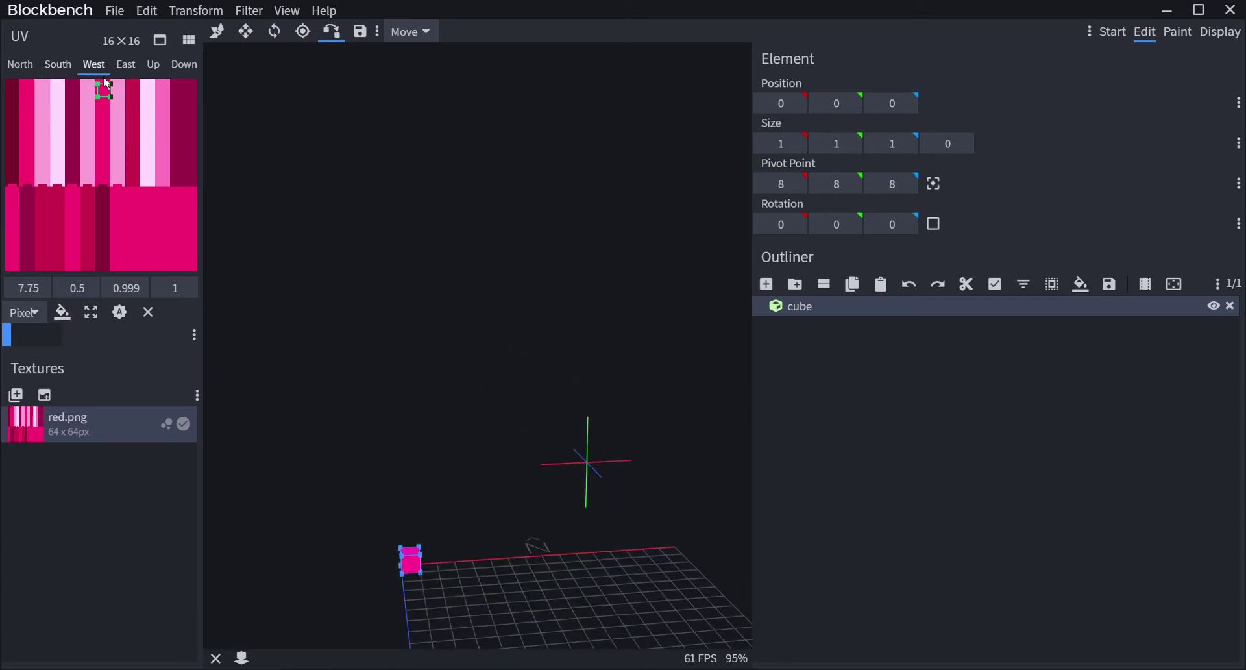
pyautogui.click(125, 65)
pyautogui.click(174, 68)
pyautogui.click(22, 67)
pyautogui.moveTo(145, 125); pyautogui.dragTo(145, 125)
pyautogui.click(295, 14)
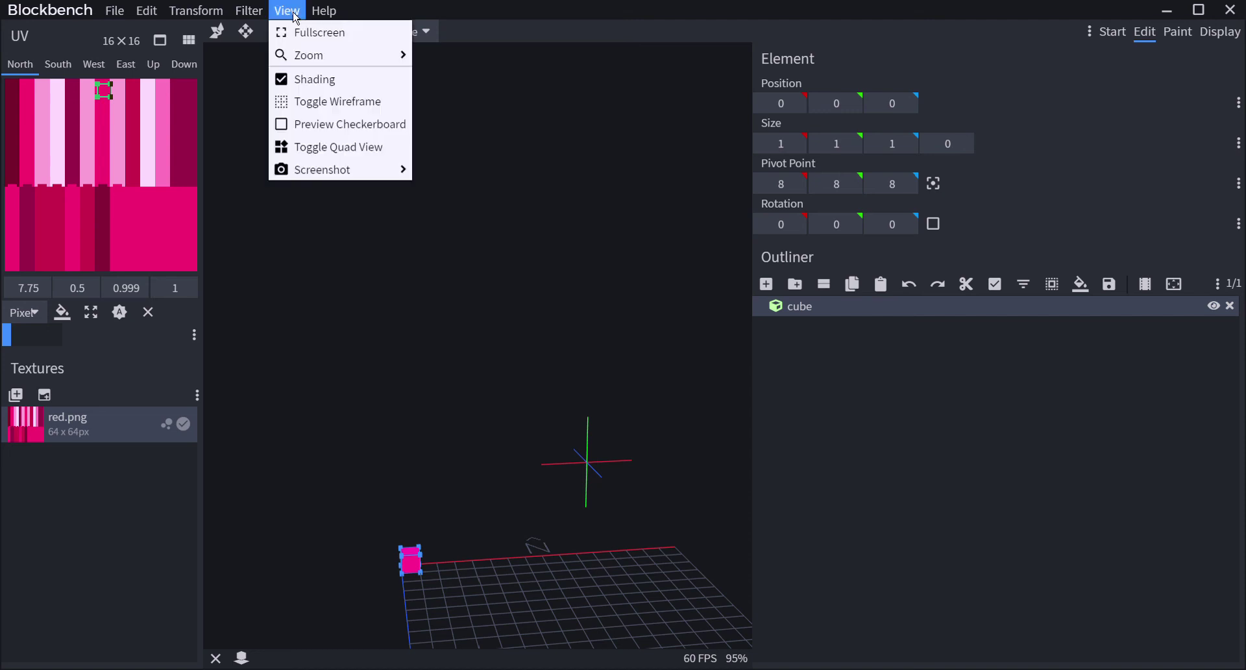
pyautogui.click(294, 14)
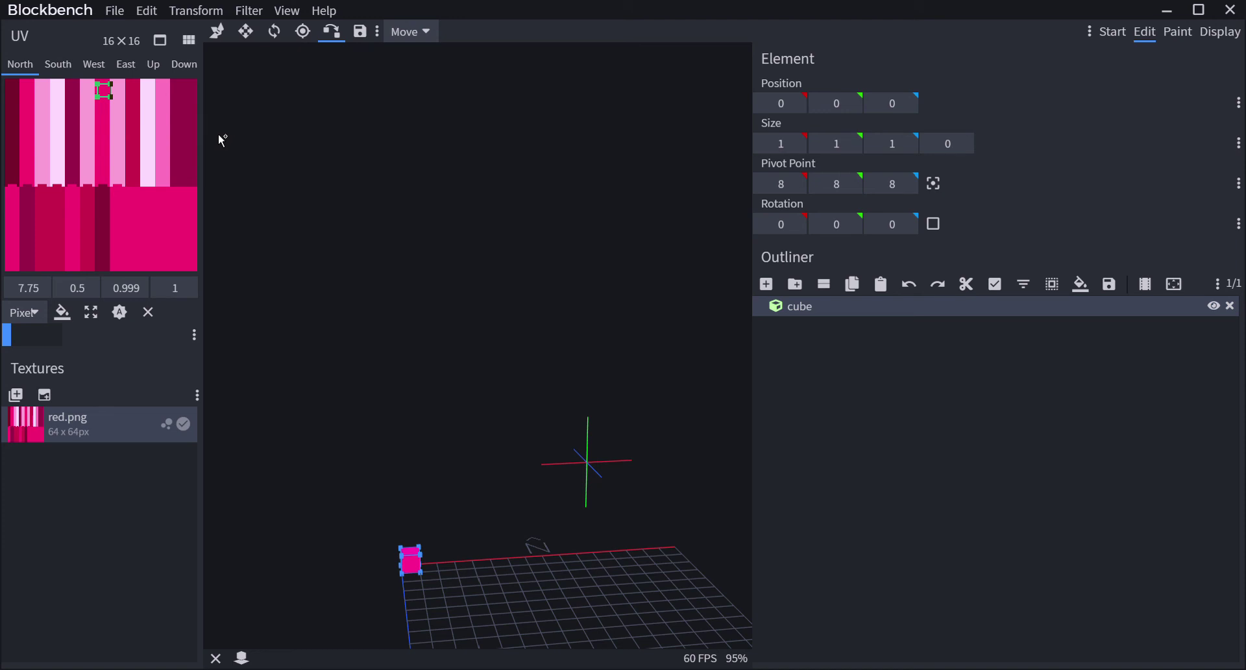
# - Add a group and move the cube below it in the outliner, outside the group
pyautogui.click(795, 284)
pyautogui.click(881, 516)
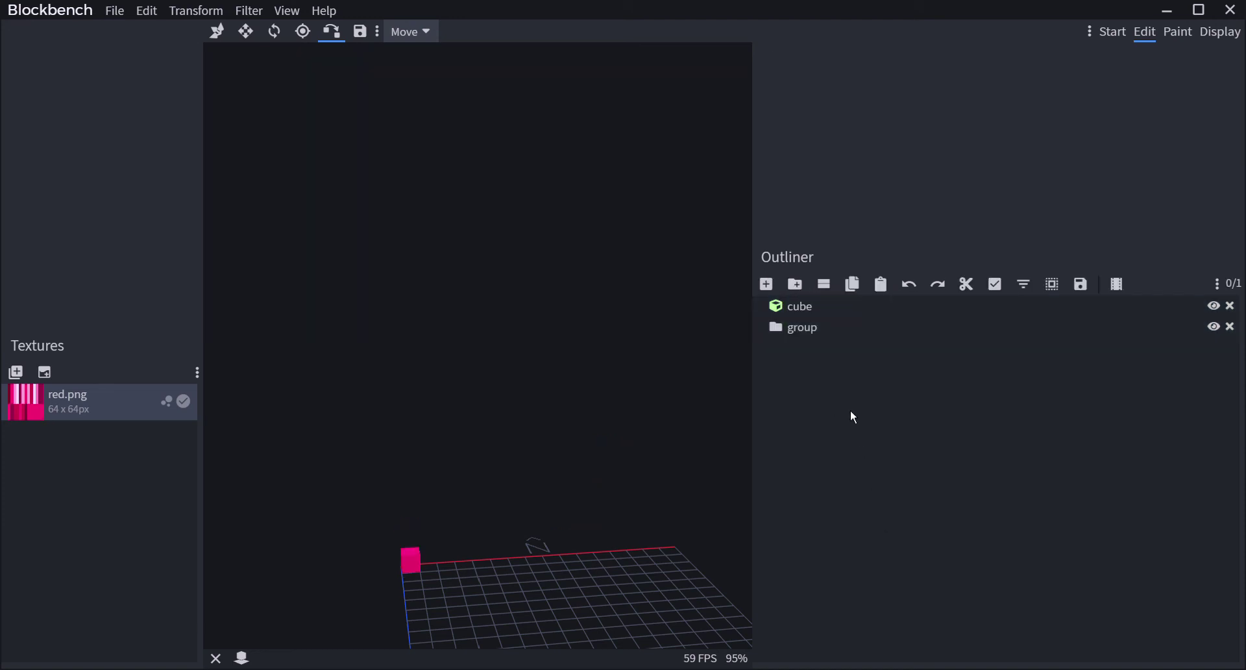
pyautogui.click(830, 333)
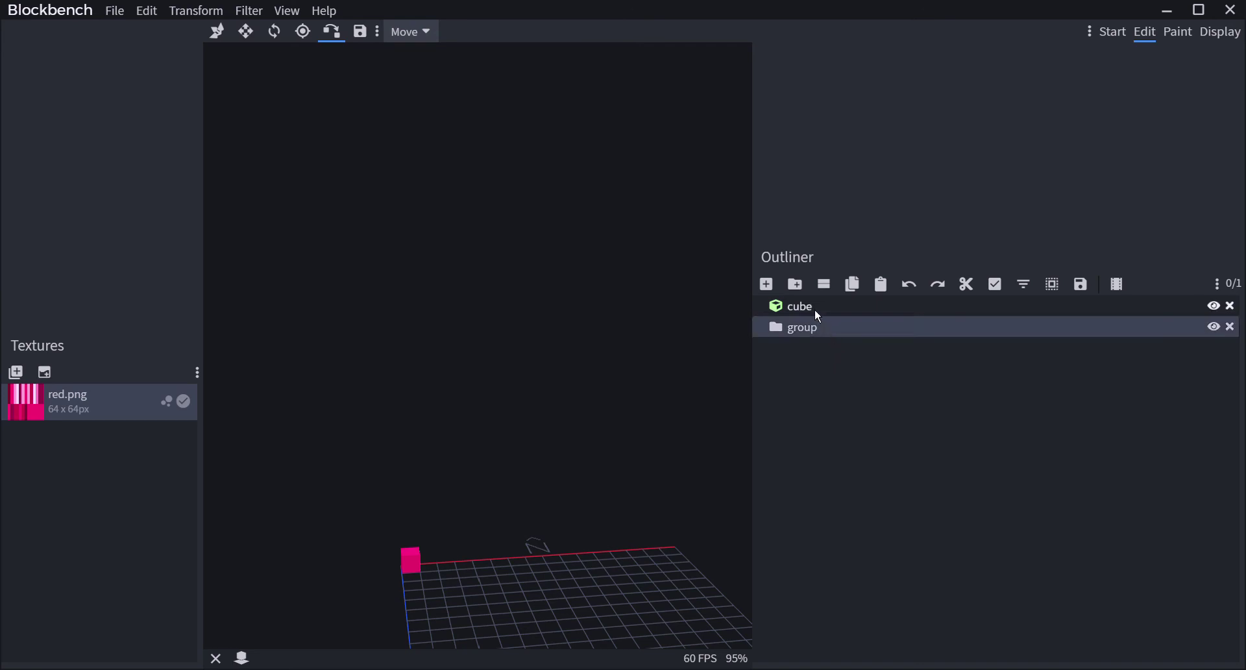
pyautogui.moveTo(816, 309); pyautogui.dragTo(831, 395)
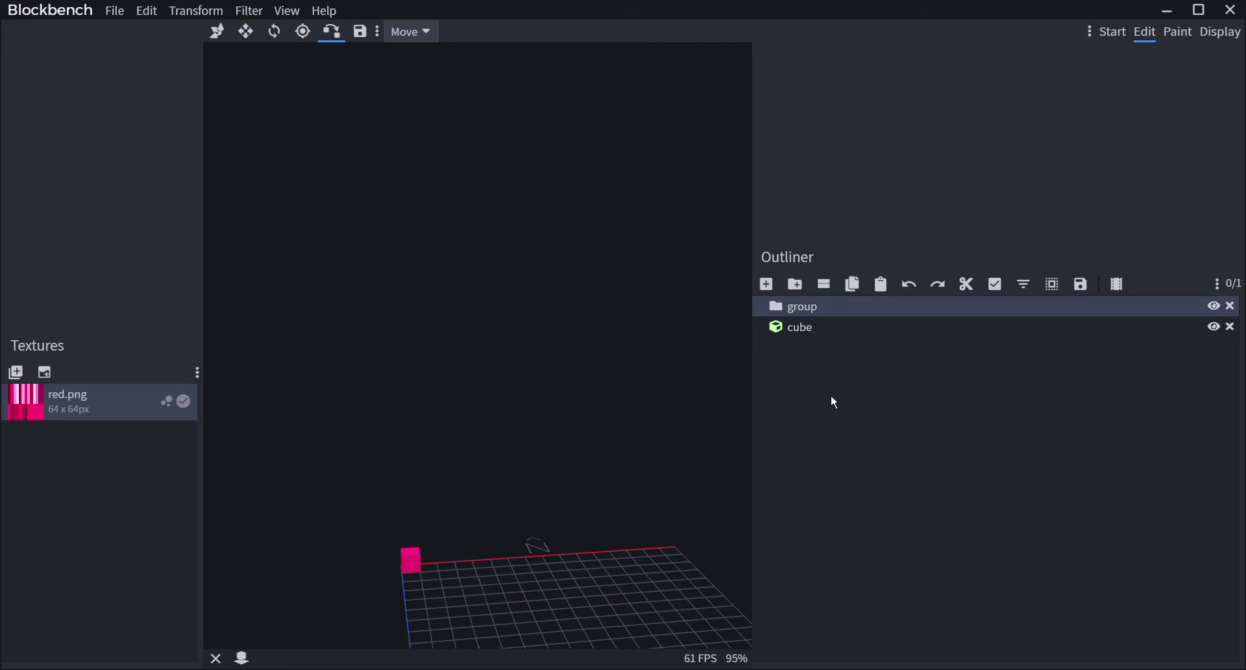
# - Duplicate the cube twice and line the three cubes up side by side along the X axis
pyautogui.rightClick(821, 328)
pyautogui.click(844, 358)
pyautogui.rightClick(834, 349)
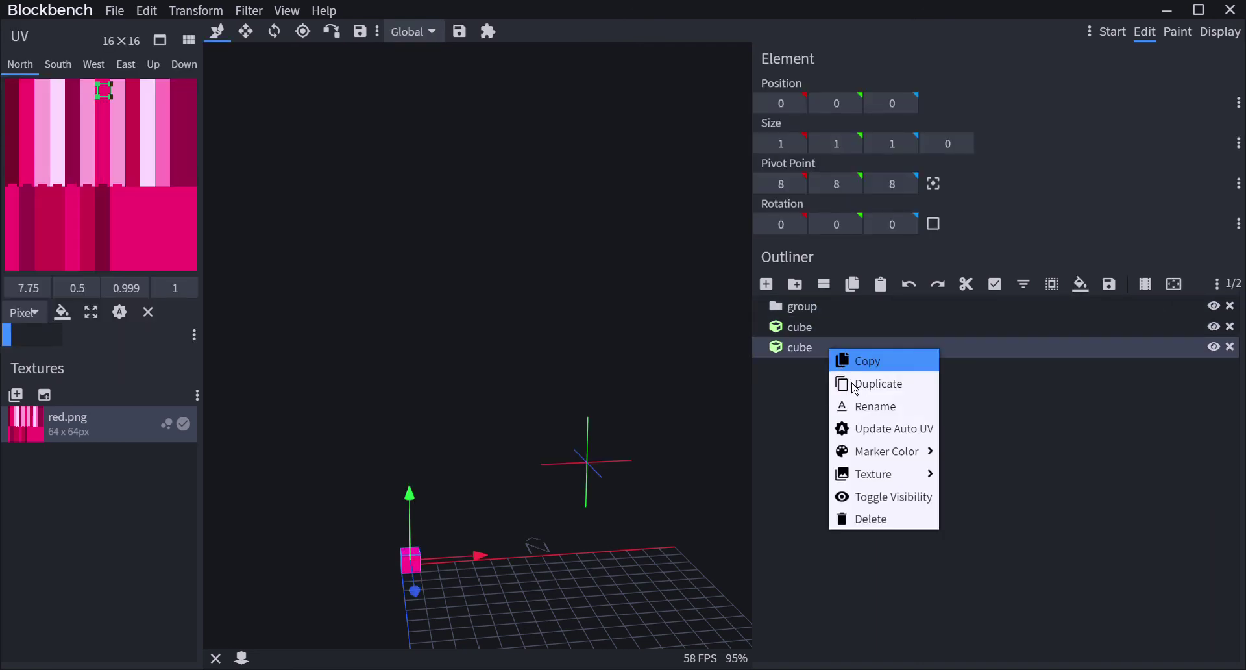
pyautogui.click(856, 380)
pyautogui.moveTo(459, 570); pyautogui.dragTo(489, 564)
pyautogui.click(383, 586)
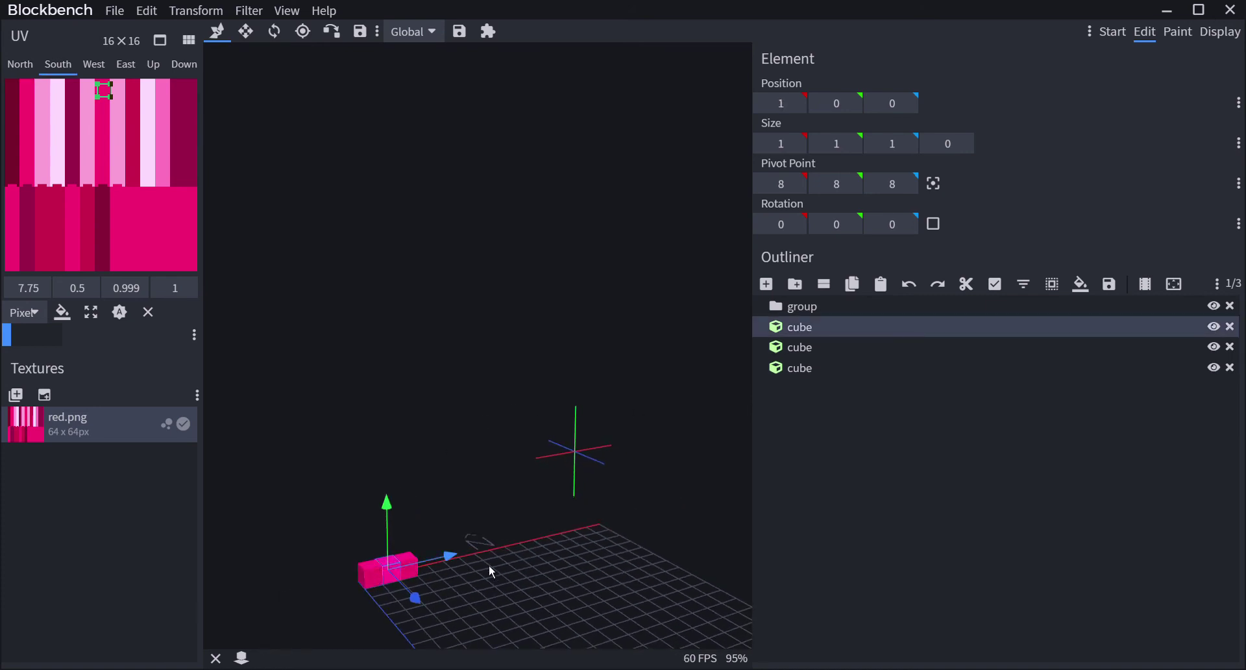
# - Move all three cubes into the group in the outliner
pyautogui.click(876, 313)
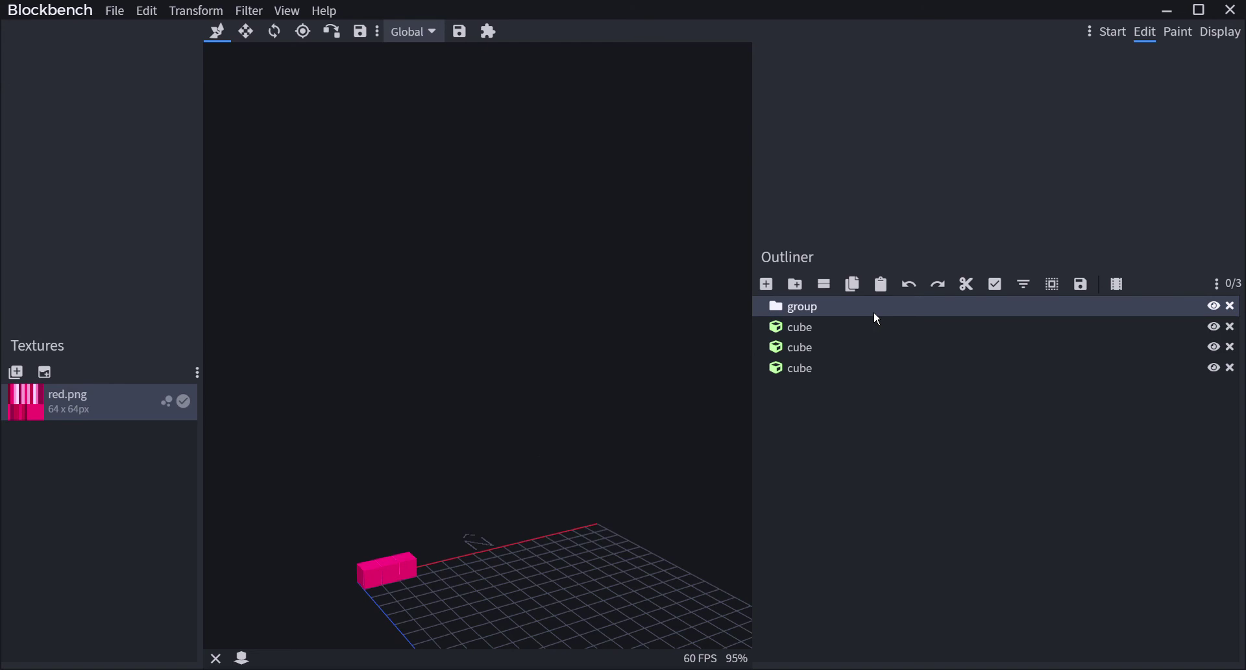
pyautogui.click(1018, 392)
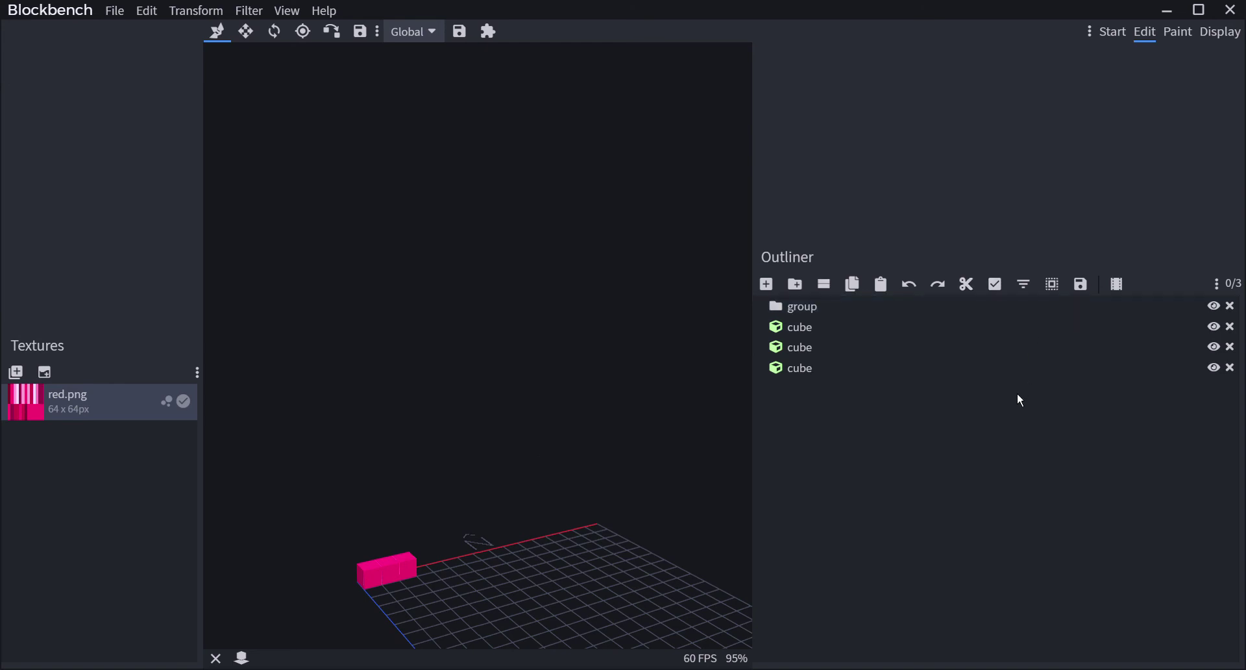
pyautogui.moveTo(847, 326)
pyautogui.mouseDown()
pyautogui.moveTo(839, 318)
pyautogui.moveTo(827, 361)
pyautogui.moveTo(829, 330)
pyautogui.mouseUp()
pyautogui.moveTo(826, 373); pyautogui.dragTo(834, 320)
pyautogui.click(819, 418)
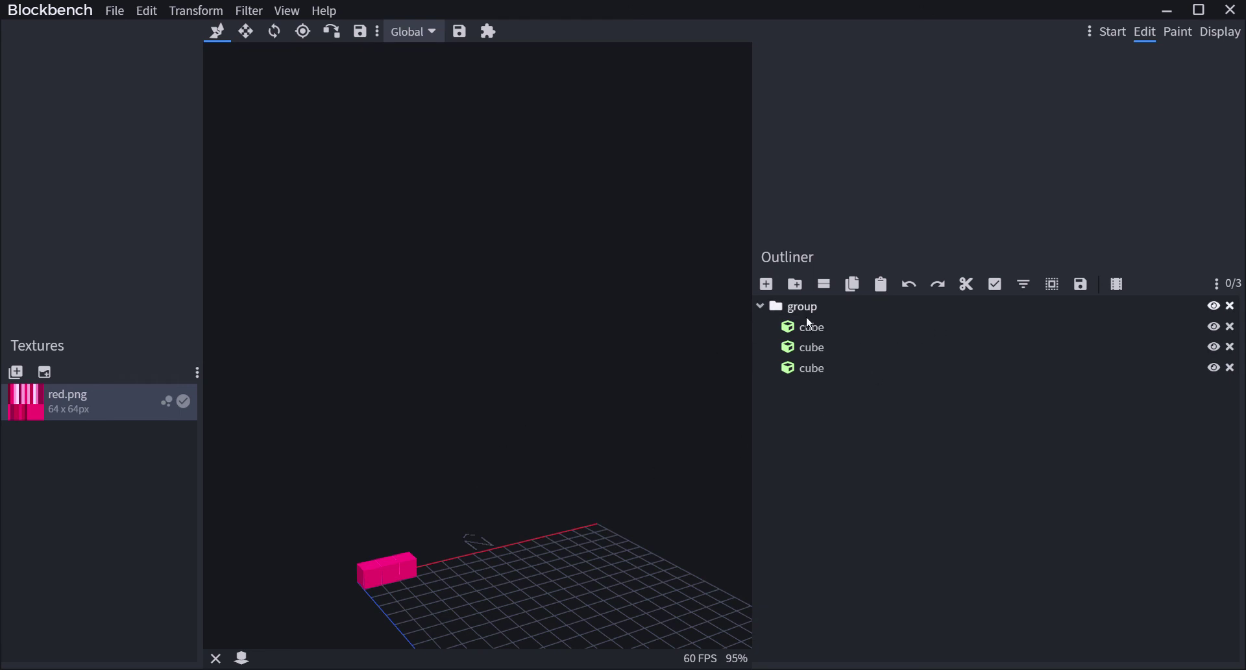
# - Duplicate the group with its three cubes and lower the copy to position 0, -2, 0
pyautogui.hotkey('ctrl', 'a')
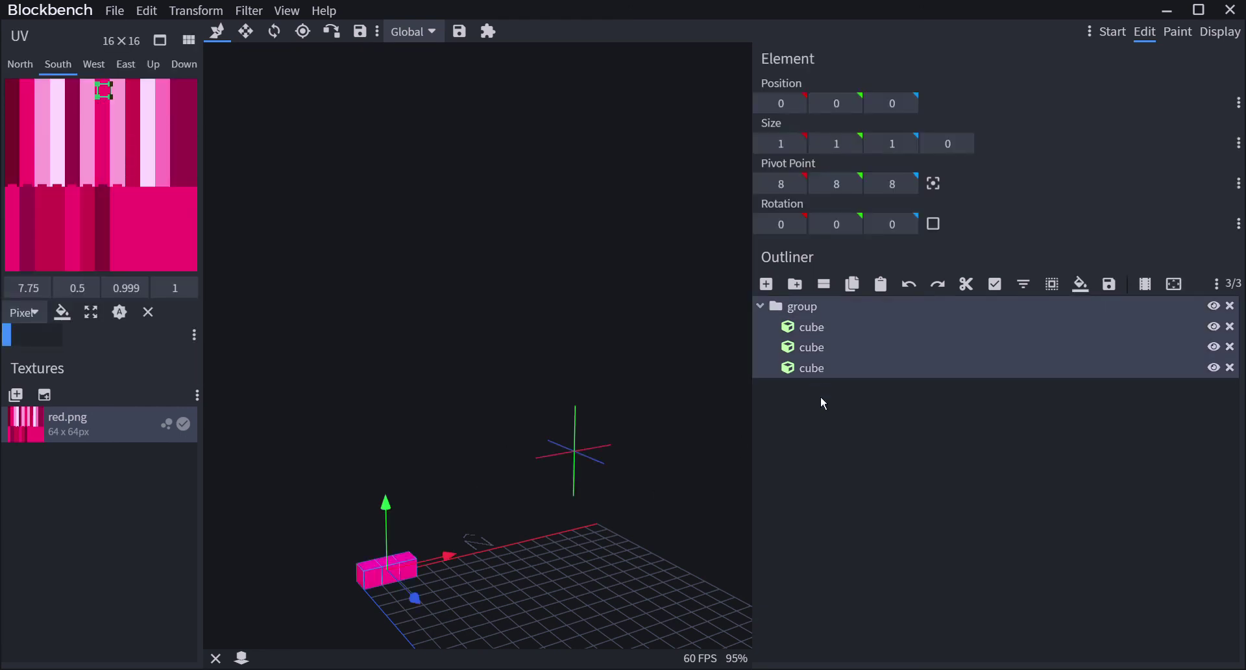
pyautogui.rightClick(817, 315)
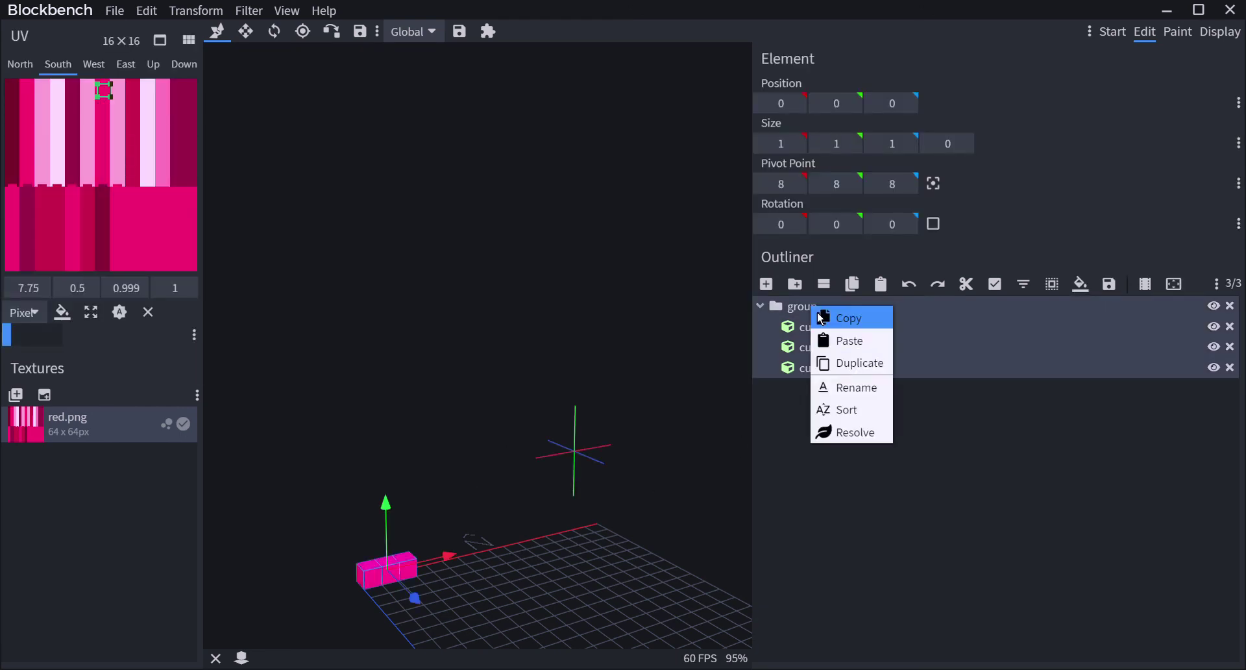
pyautogui.click(840, 363)
pyautogui.moveTo(389, 518); pyautogui.dragTo(415, 540)
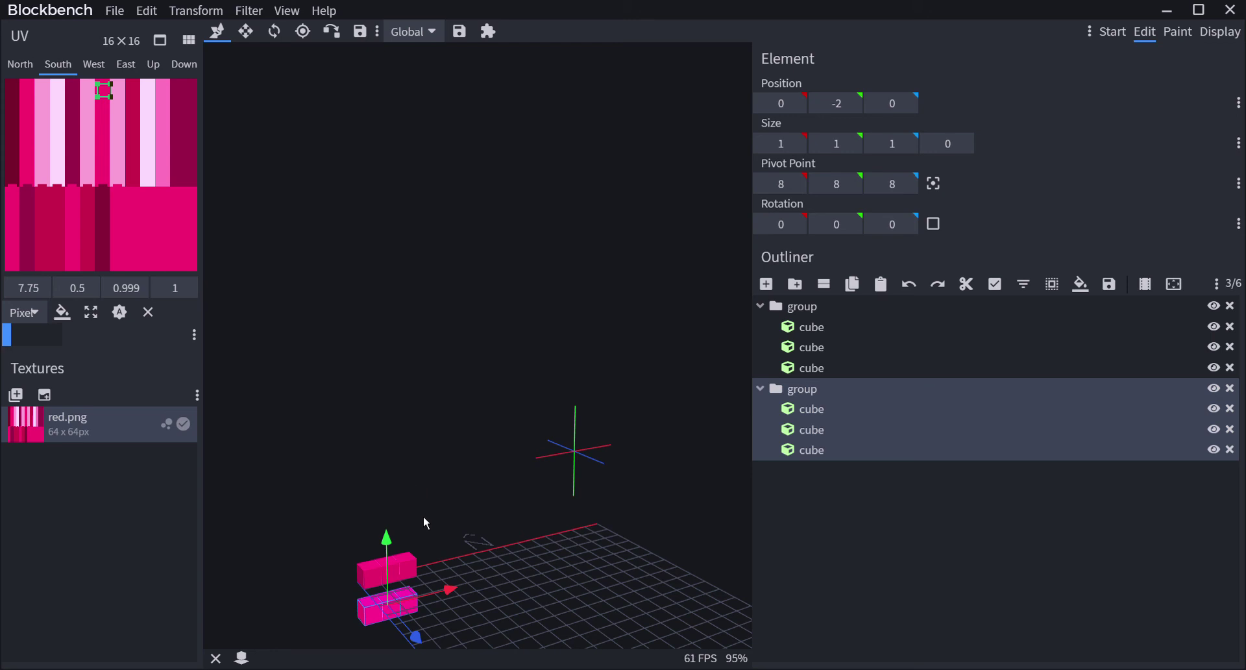
pyautogui.rightClick(802, 394)
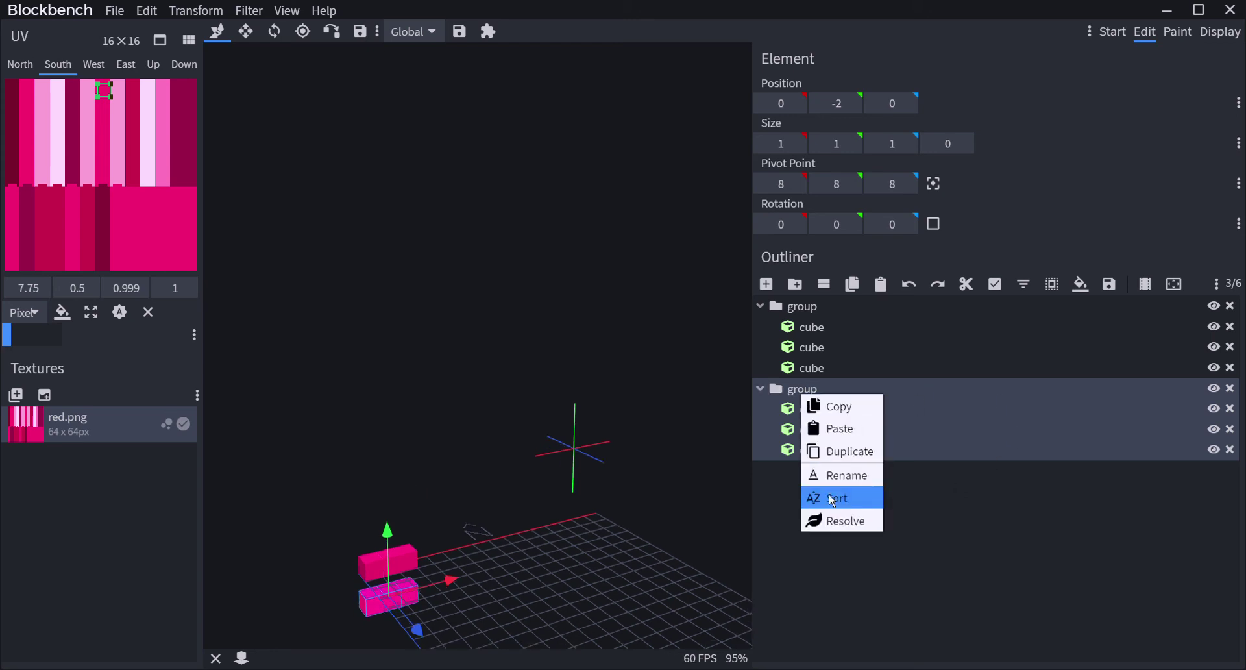
pyautogui.moveTo(679, 471); pyautogui.dragTo(356, 561)
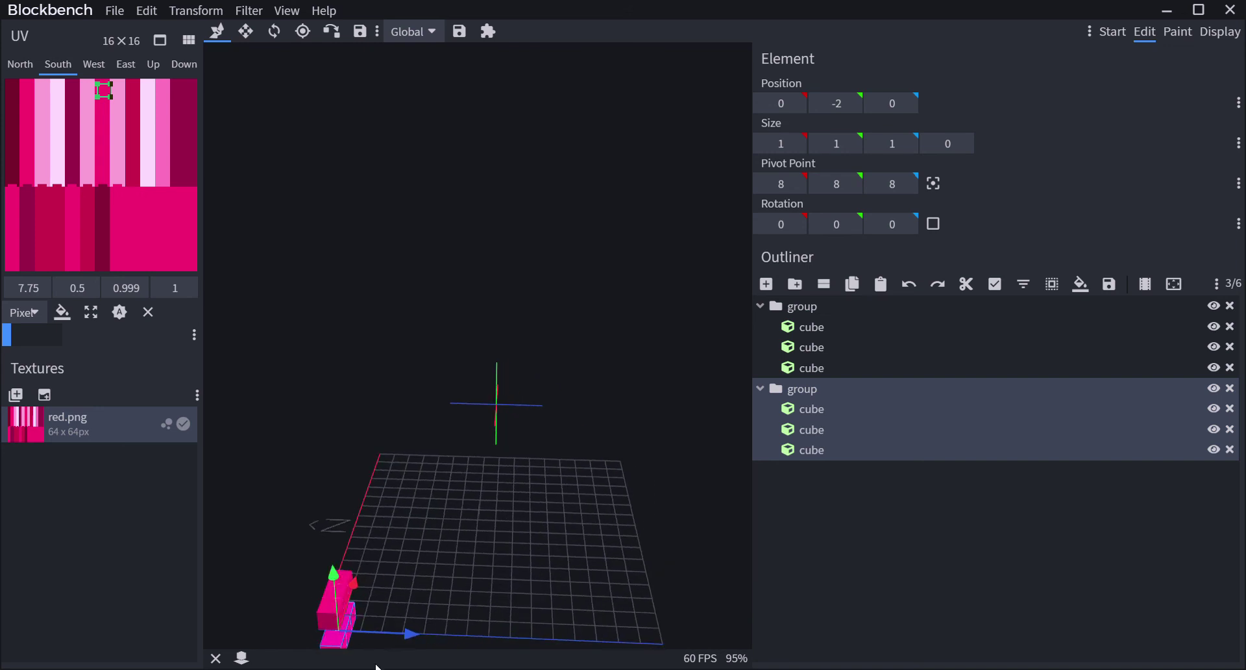
# - Add a new cube inside the first group and move it out of the group to the top of the outliner
pyautogui.click(825, 312)
pyautogui.click(771, 288)
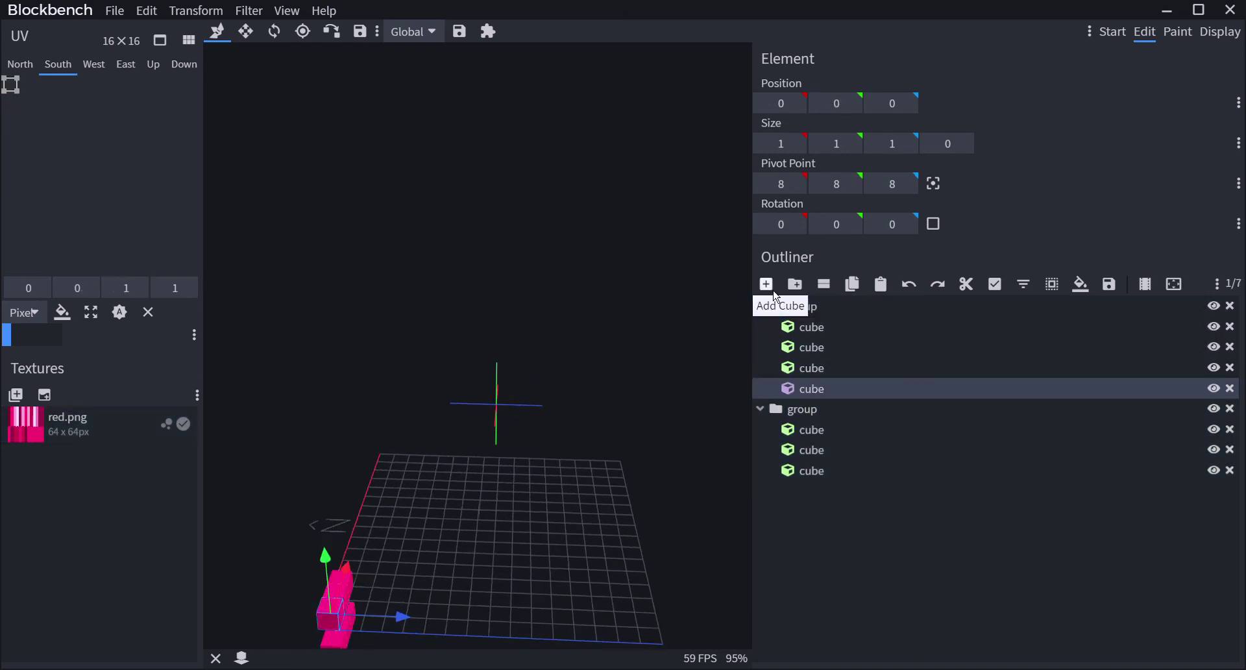
pyautogui.moveTo(836, 389); pyautogui.dragTo(816, 314)
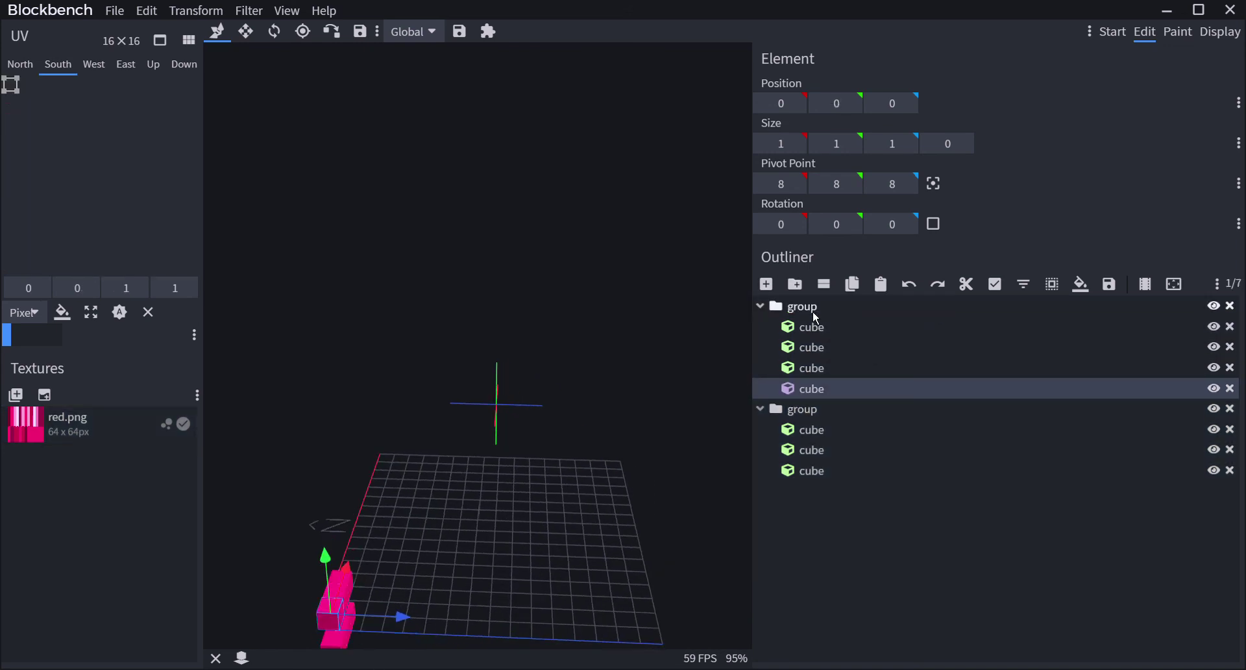
pyautogui.moveTo(809, 388); pyautogui.dragTo(800, 300)
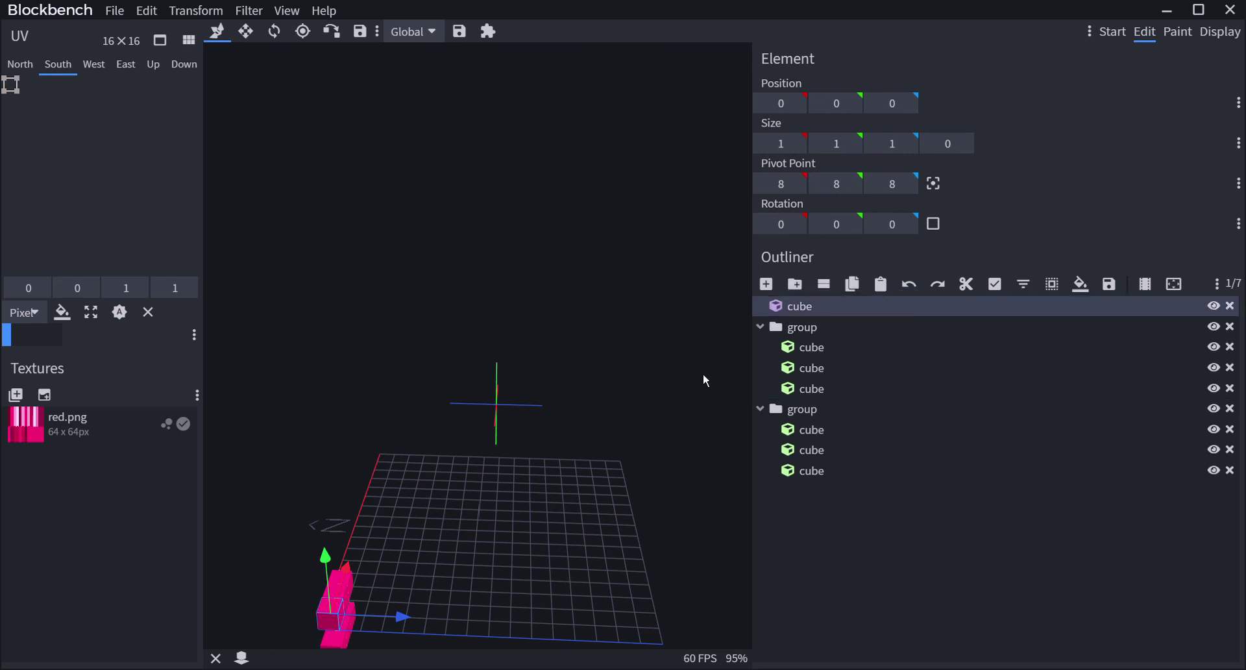
pyautogui.moveTo(591, 375); pyautogui.dragTo(452, 402)
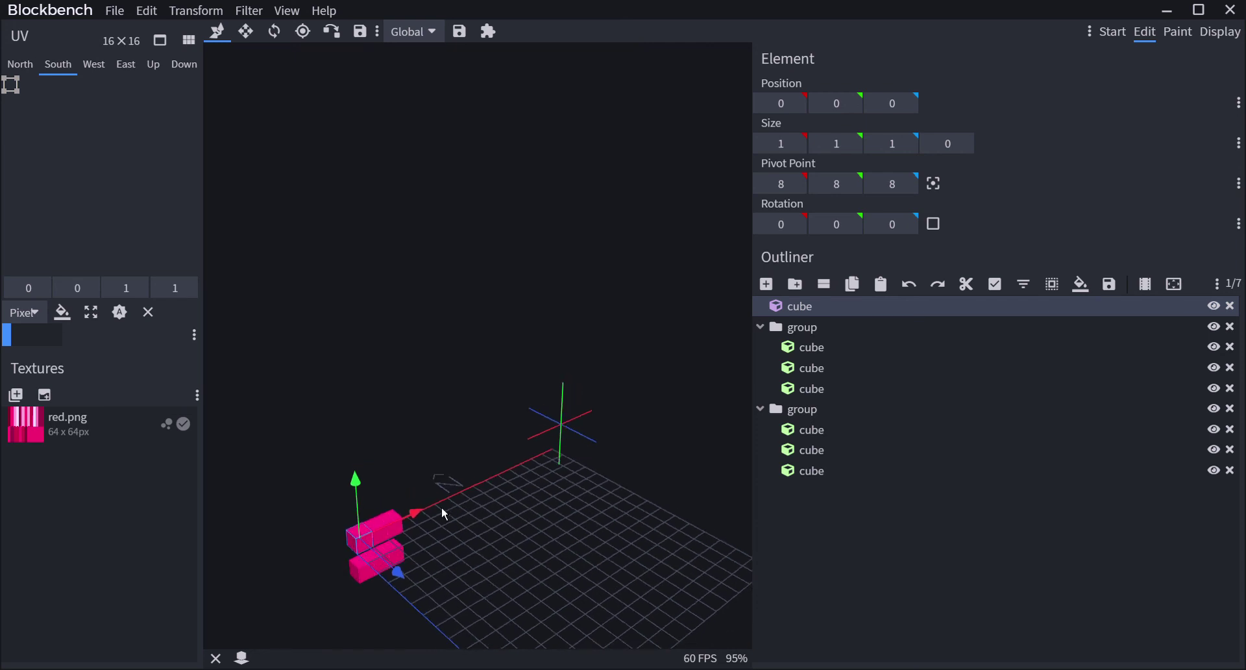
# - Apply the red.png texture to the new cube and move it to position 0, -1, -1
pyautogui.moveTo(440, 506); pyautogui.dragTo(547, 449)
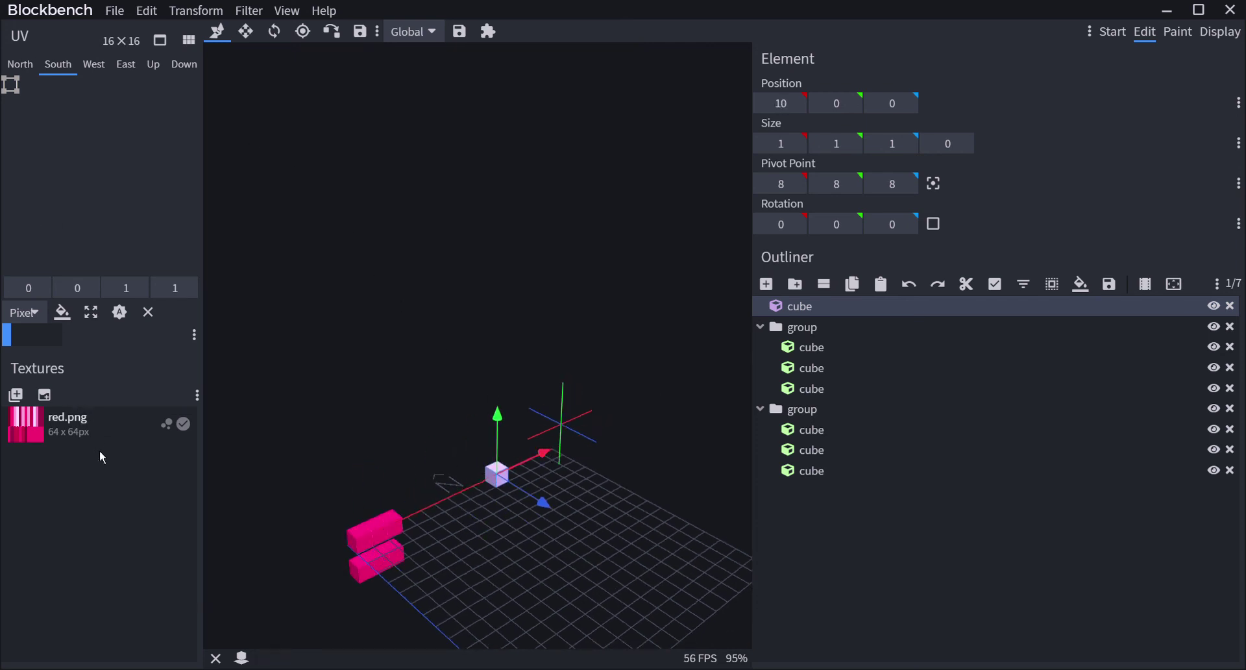
pyautogui.moveTo(65, 419); pyautogui.dragTo(35, 149)
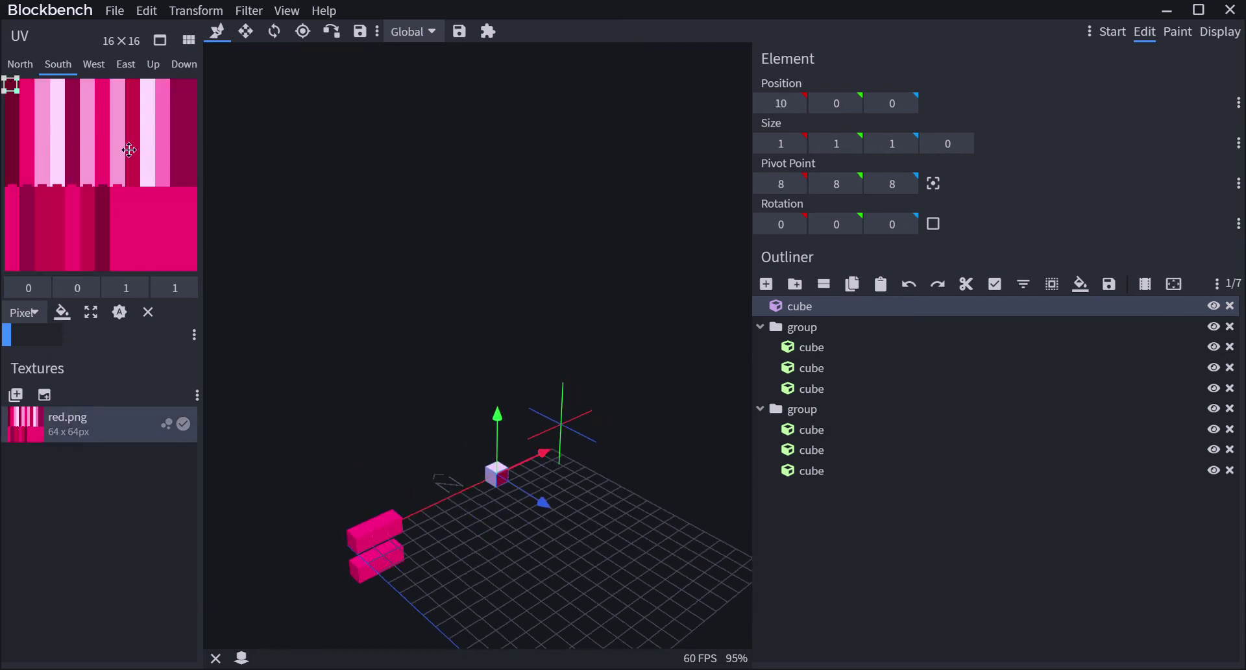
pyautogui.moveTo(493, 538); pyautogui.dragTo(400, 556)
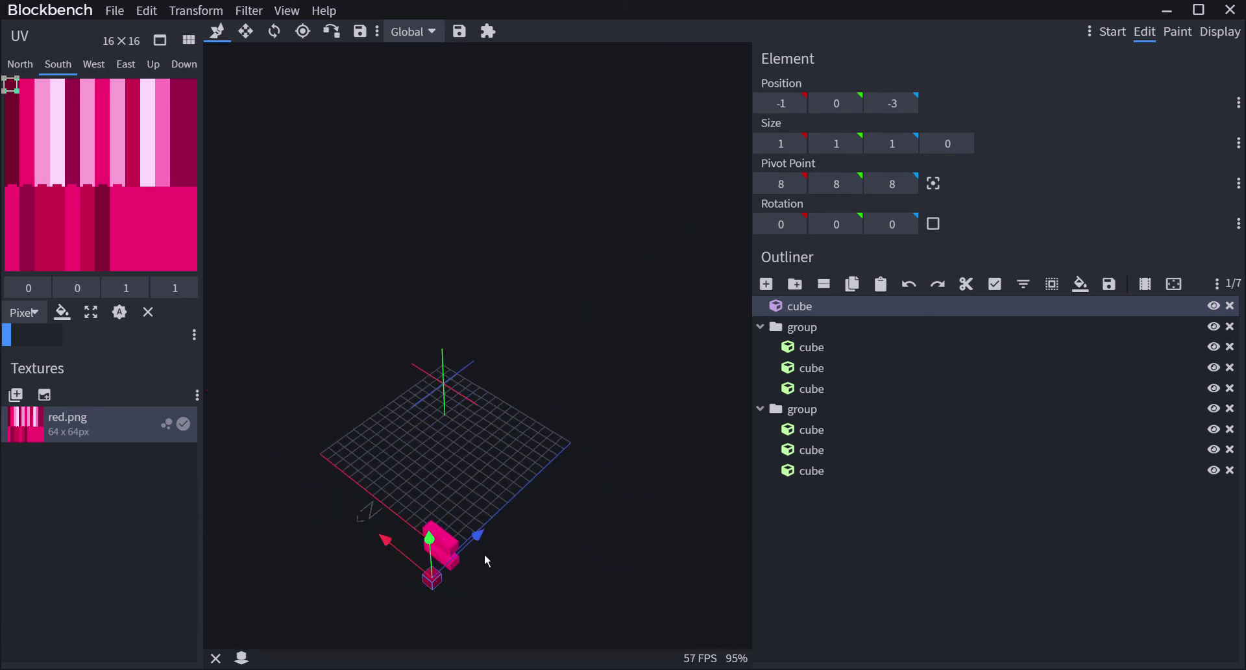
pyautogui.moveTo(487, 561); pyautogui.dragTo(574, 523)
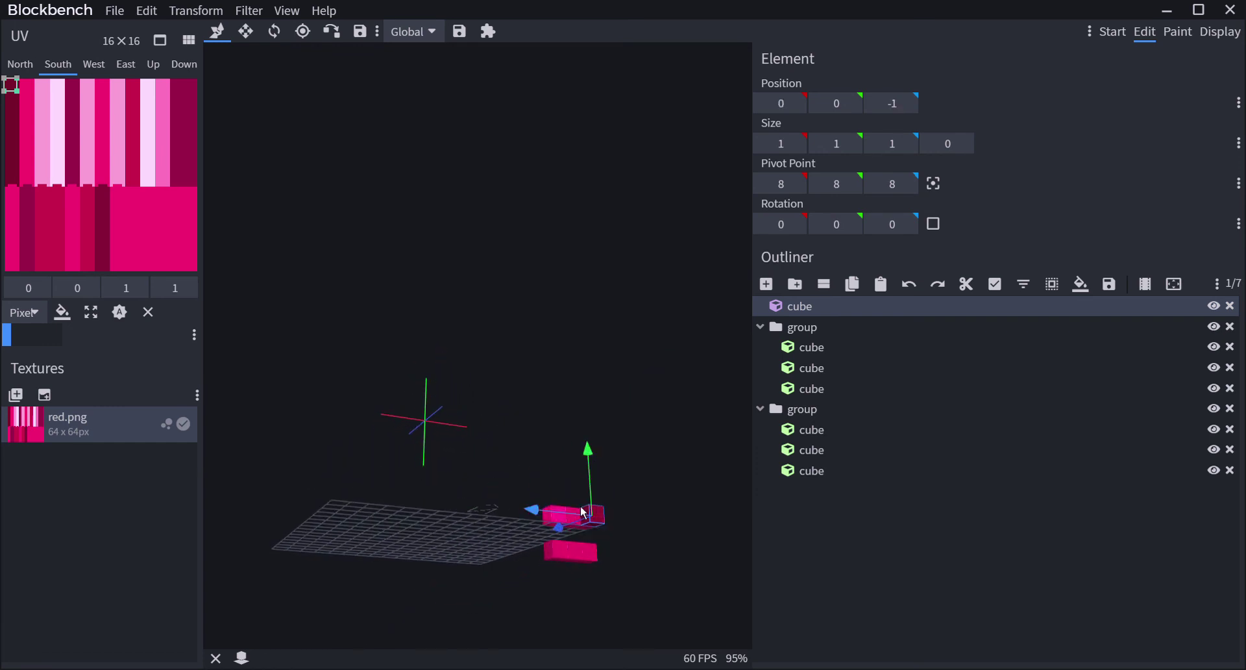
pyautogui.moveTo(601, 475); pyautogui.dragTo(599, 499)
# - Duplicate the textured cube twice along the X axis, placing the copies at 1, -1, -1 and 2, -1, -1
pyautogui.rightClick(587, 529)
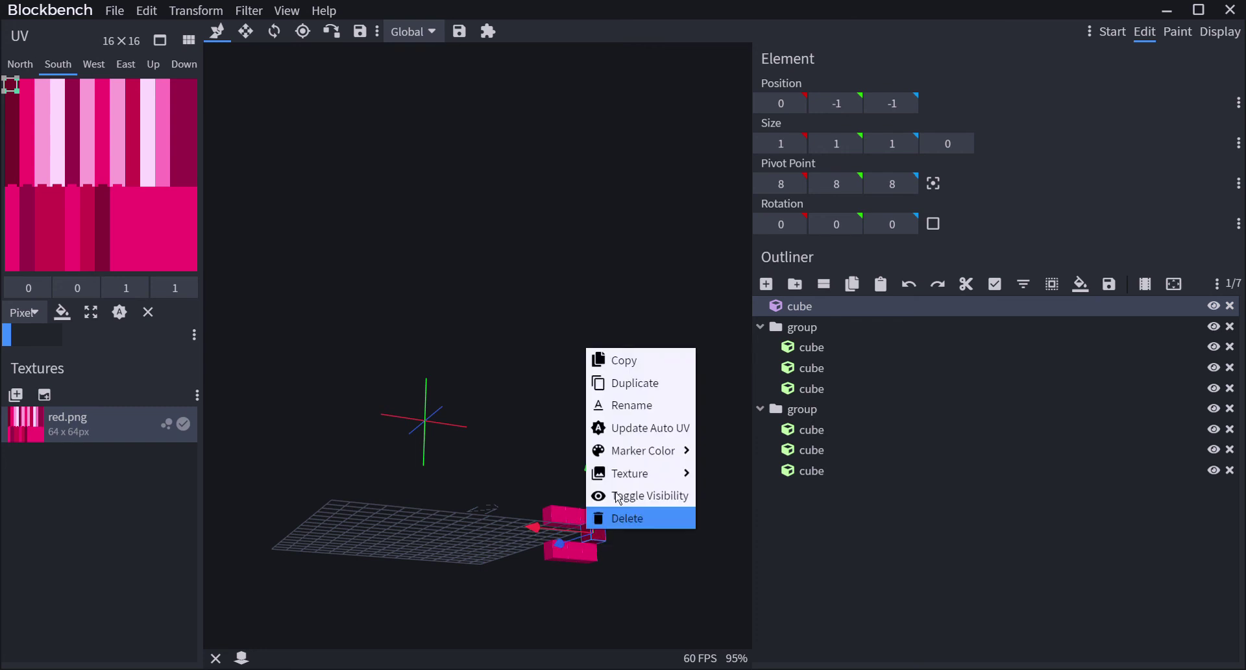
pyautogui.click(629, 381)
pyautogui.moveTo(542, 526); pyautogui.dragTo(554, 528)
pyautogui.rightClick(588, 533)
pyautogui.click(618, 393)
pyautogui.click(805, 325)
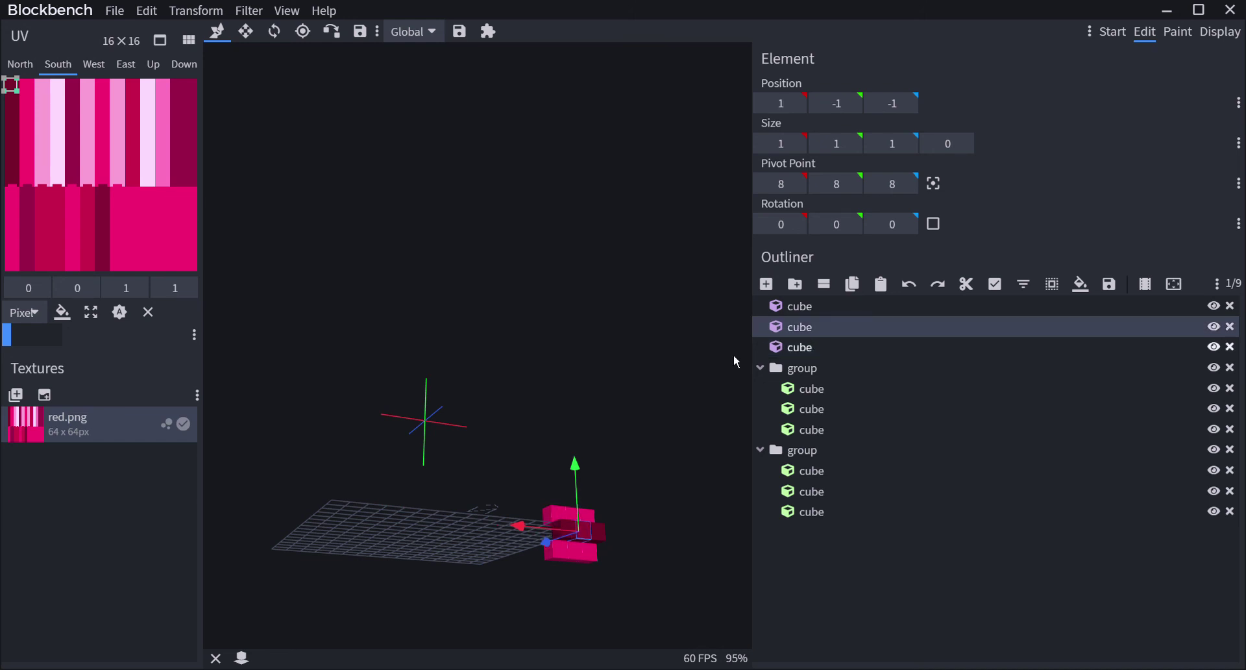
# - Select the first ungrouped cube, the first group and that group's first cube in turn to compare their places in the model
pyautogui.moveTo(733, 354); pyautogui.dragTo(376, 448)
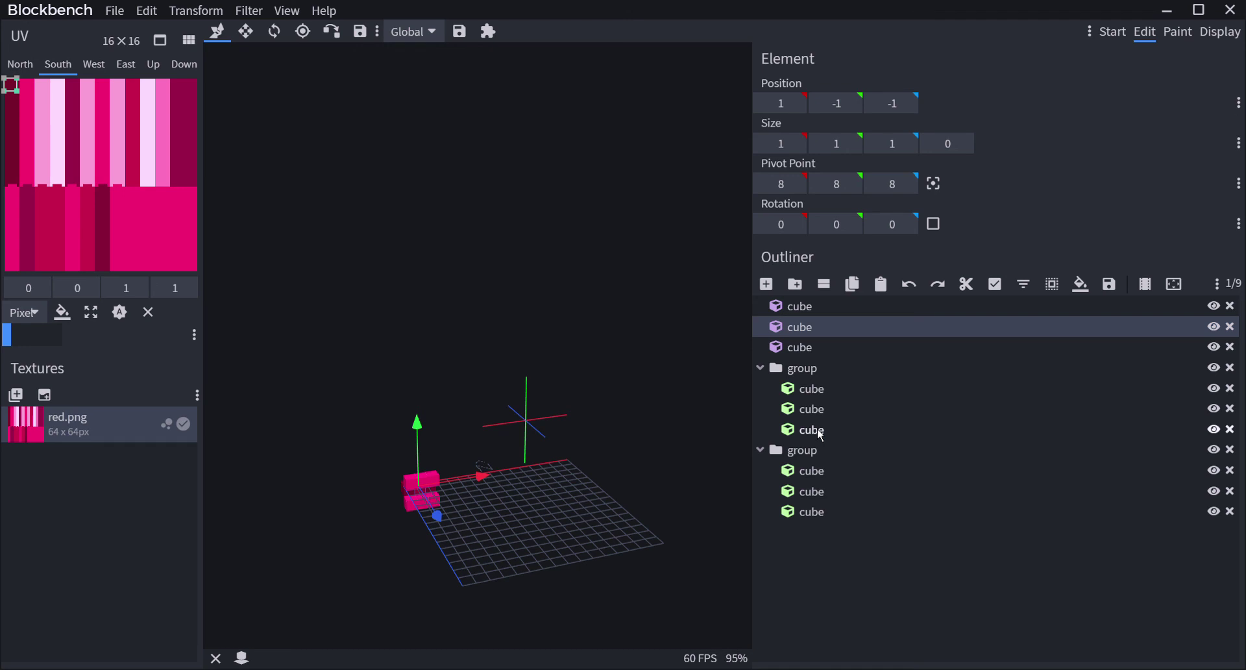
pyautogui.click(805, 308)
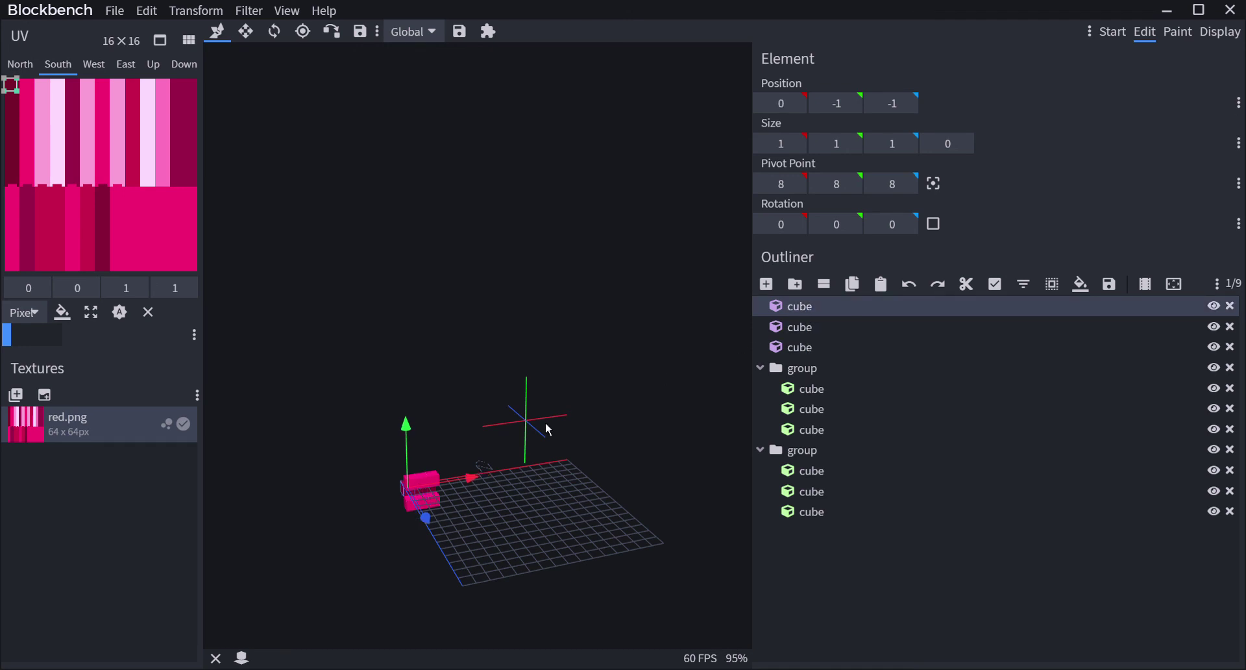
pyautogui.click(811, 370)
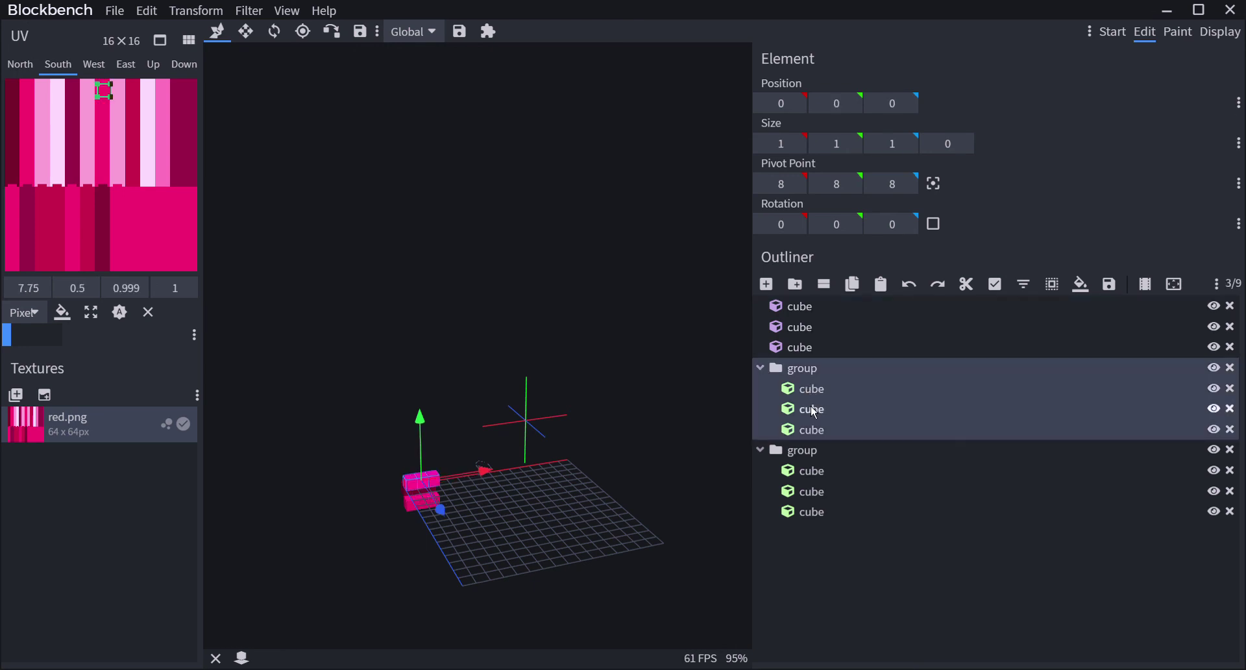
pyautogui.click(816, 397)
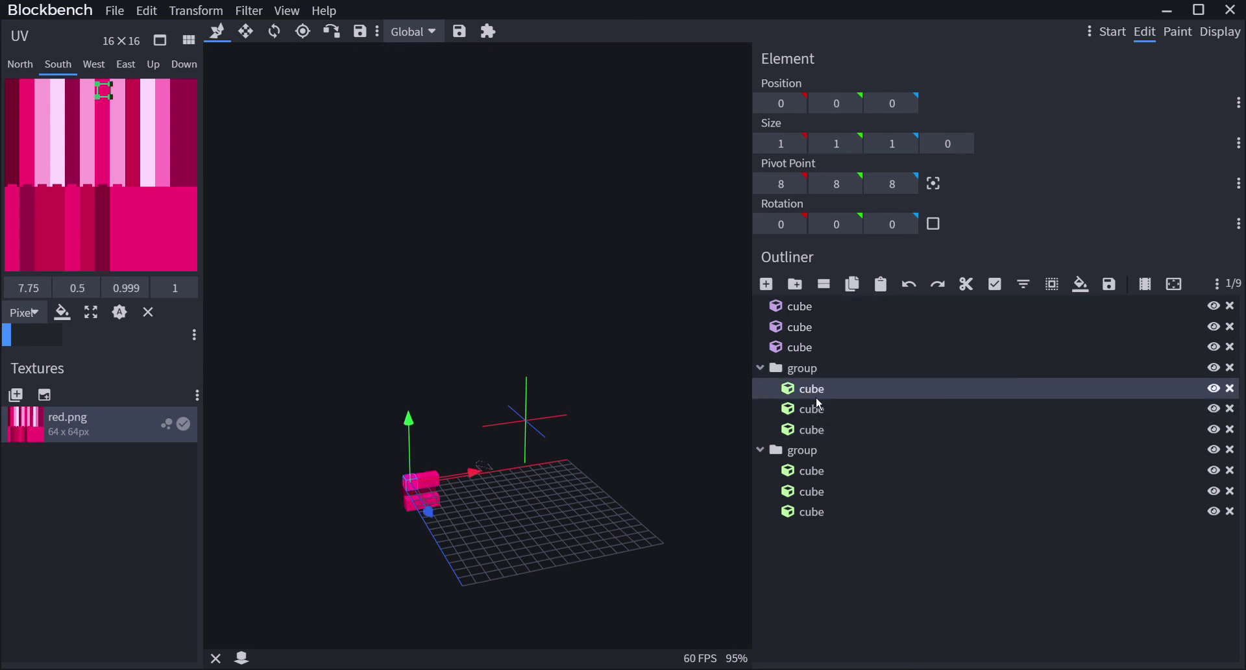
# - Rename each of the three ungrouped cubes to rim and clear the selection
pyautogui.click(822, 350)
pyautogui.rightClick(818, 354)
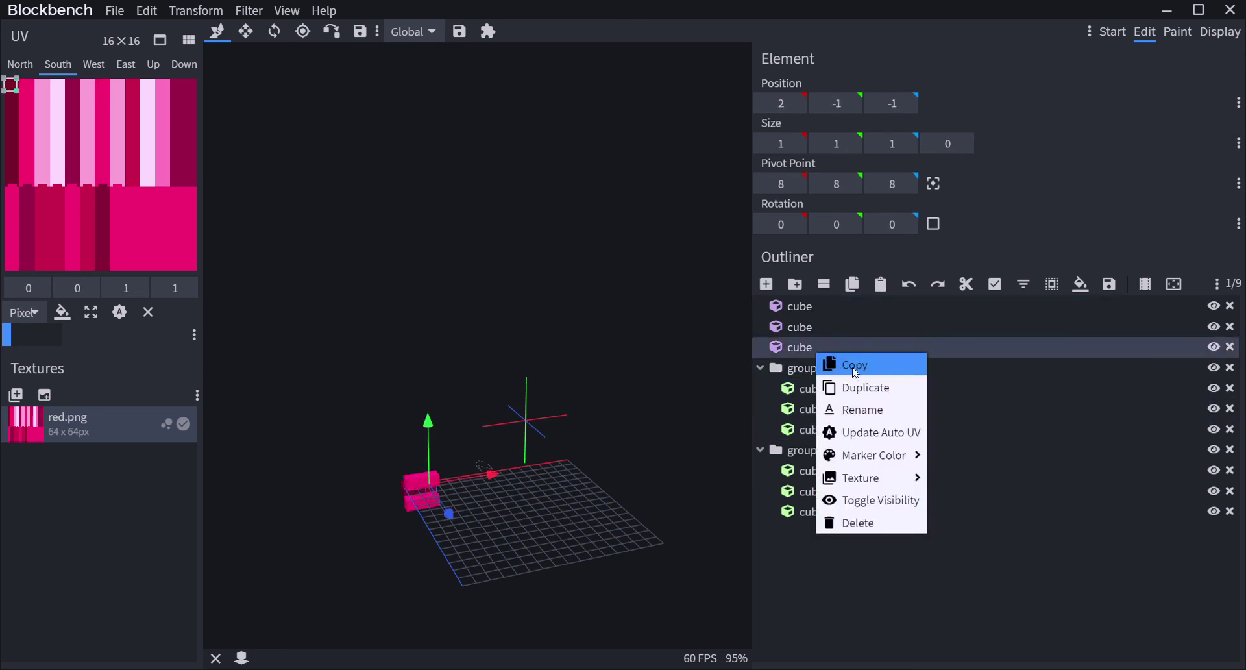
pyautogui.click(890, 420)
pyautogui.write('rim')
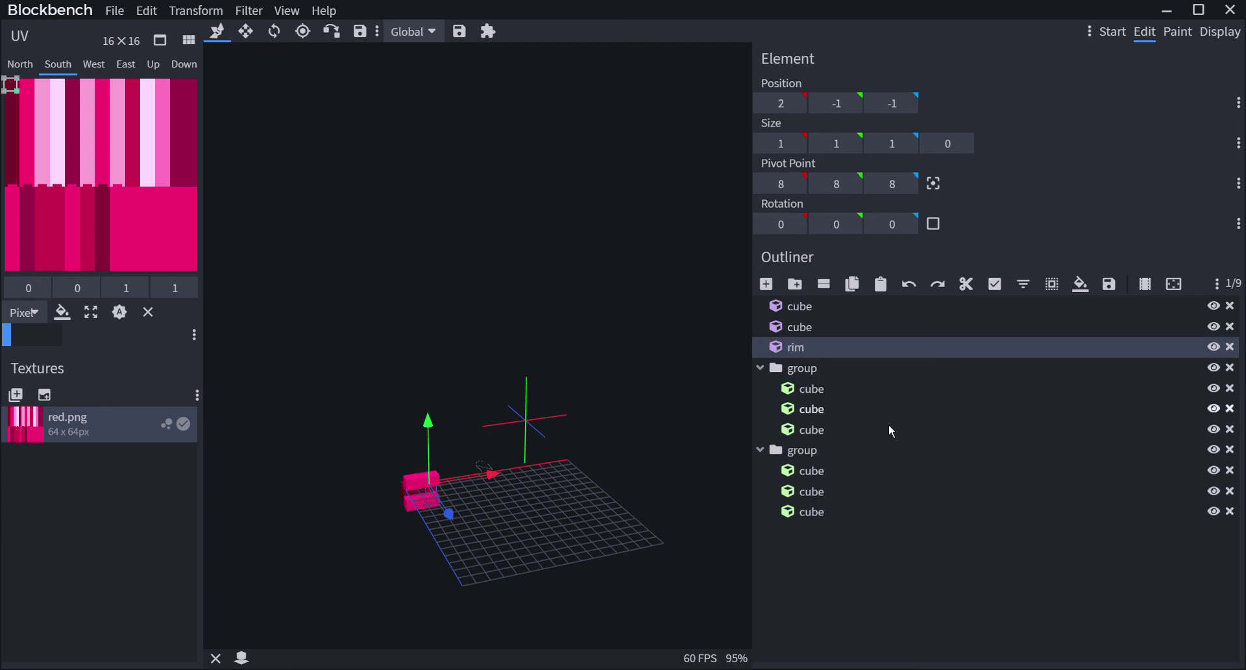
pyautogui.click(979, 330)
pyautogui.rightClick(980, 334)
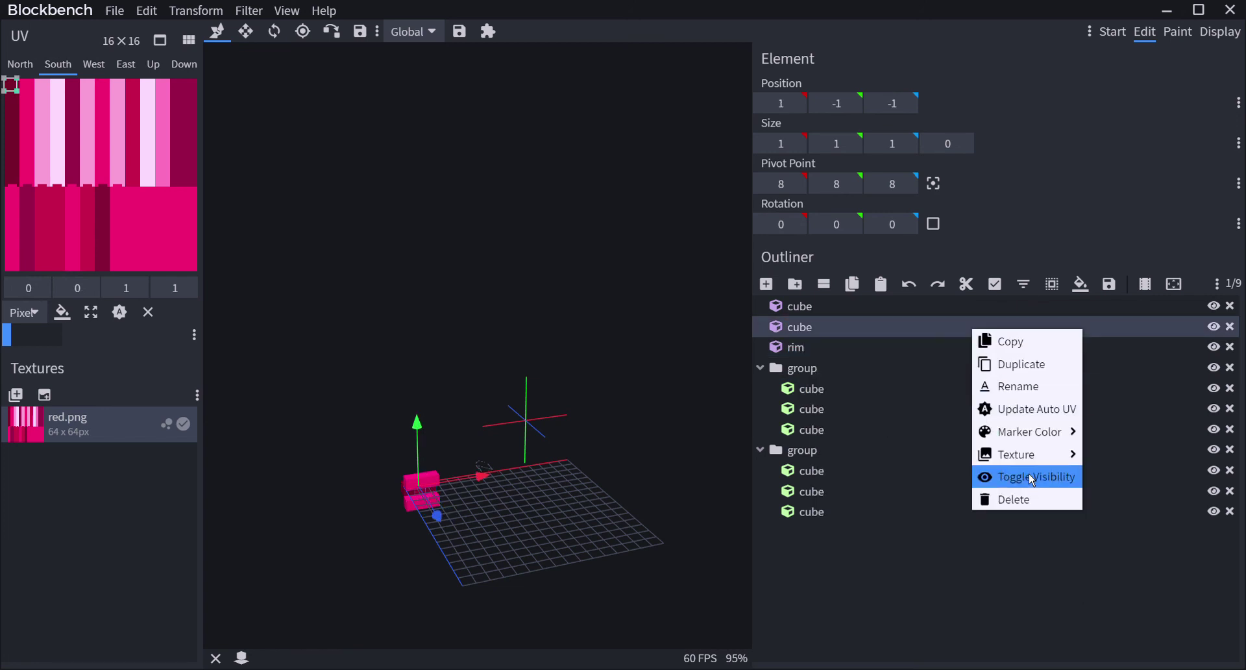
pyautogui.click(1019, 387)
pyautogui.write('rim')
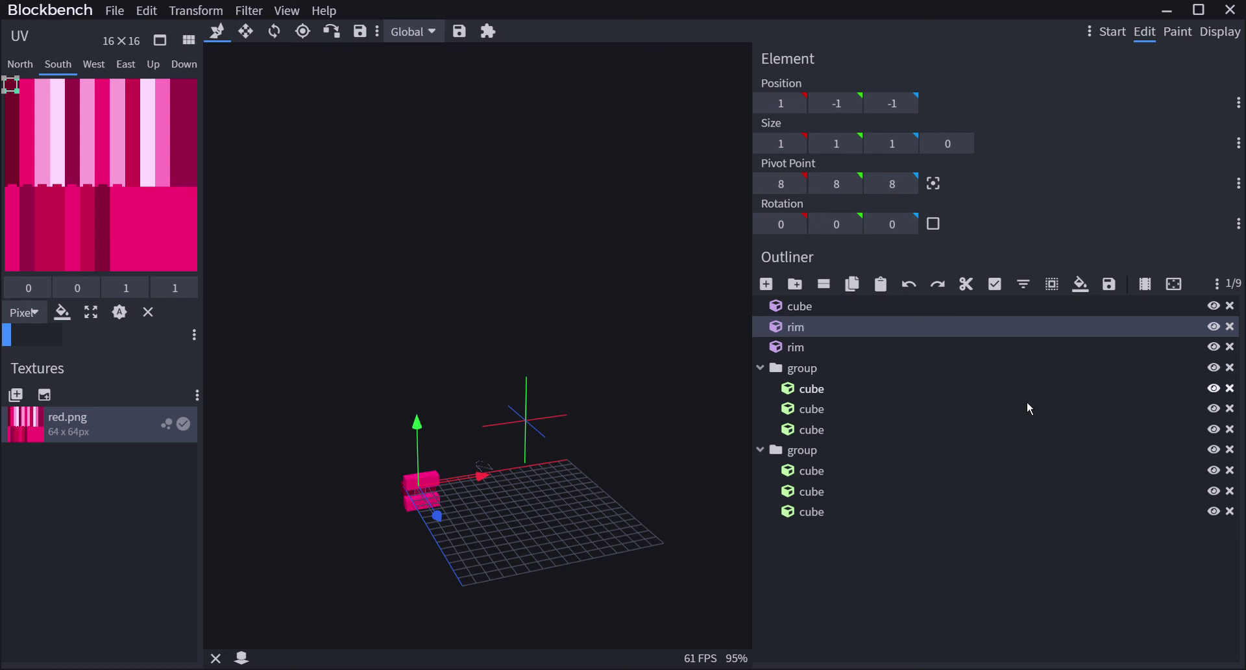
pyautogui.click(998, 310)
pyautogui.rightClick(994, 306)
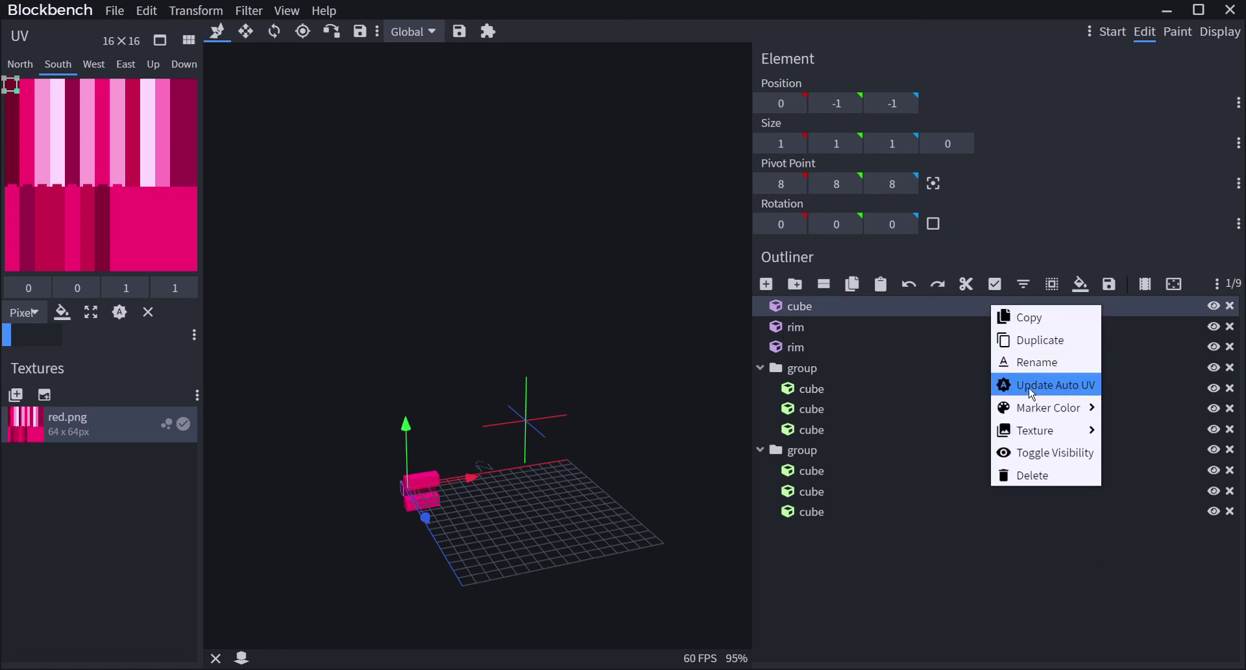
pyautogui.click(1032, 362)
pyautogui.write('rim')
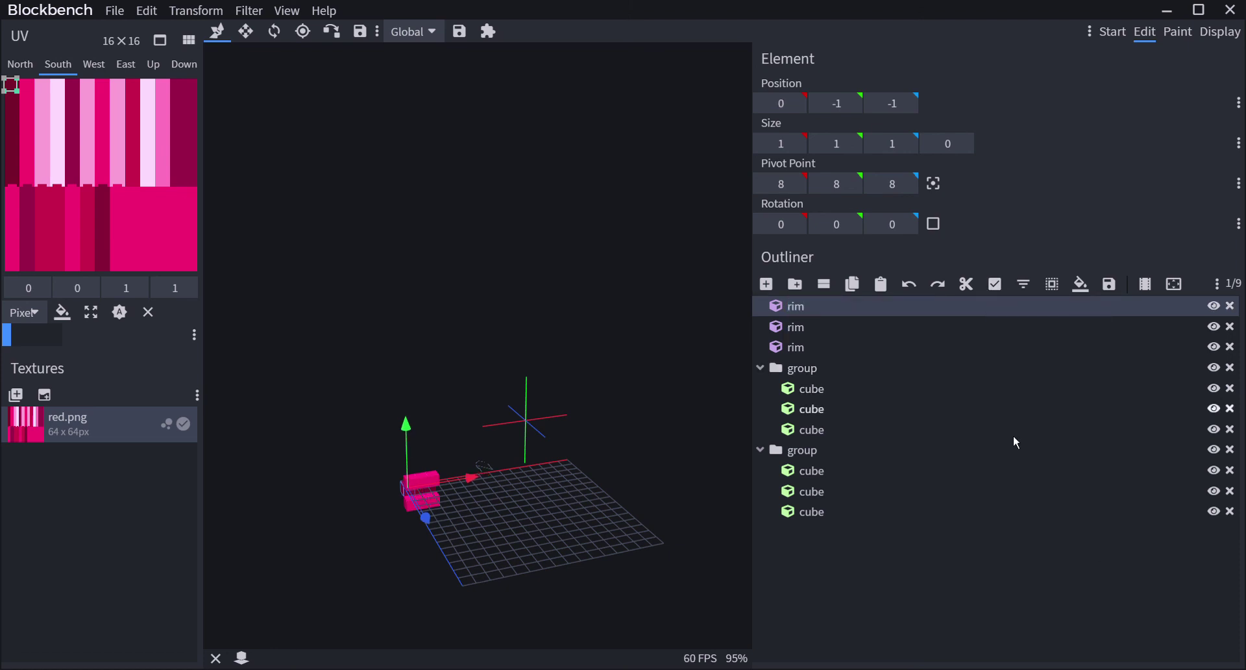
pyautogui.click(949, 550)
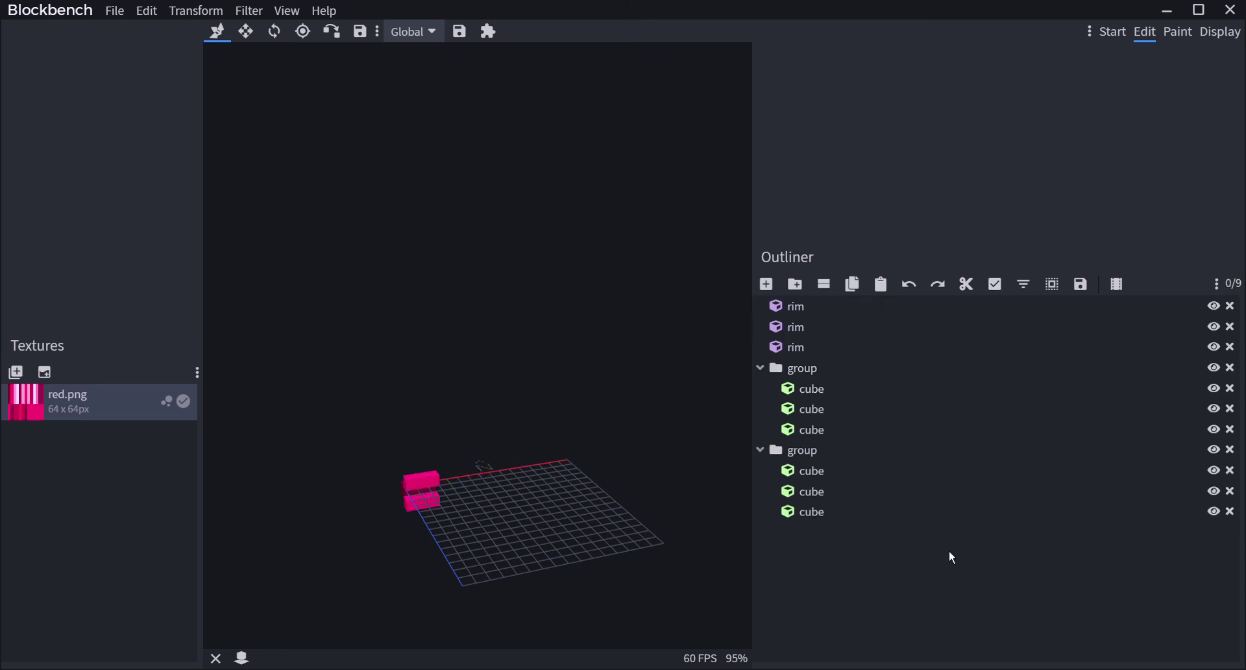
# - Select the first rim cube and a cube of the second group to see how the model and outliner entries correspond
pyautogui.click(862, 309)
pyautogui.moveTo(628, 321); pyautogui.dragTo(587, 421)
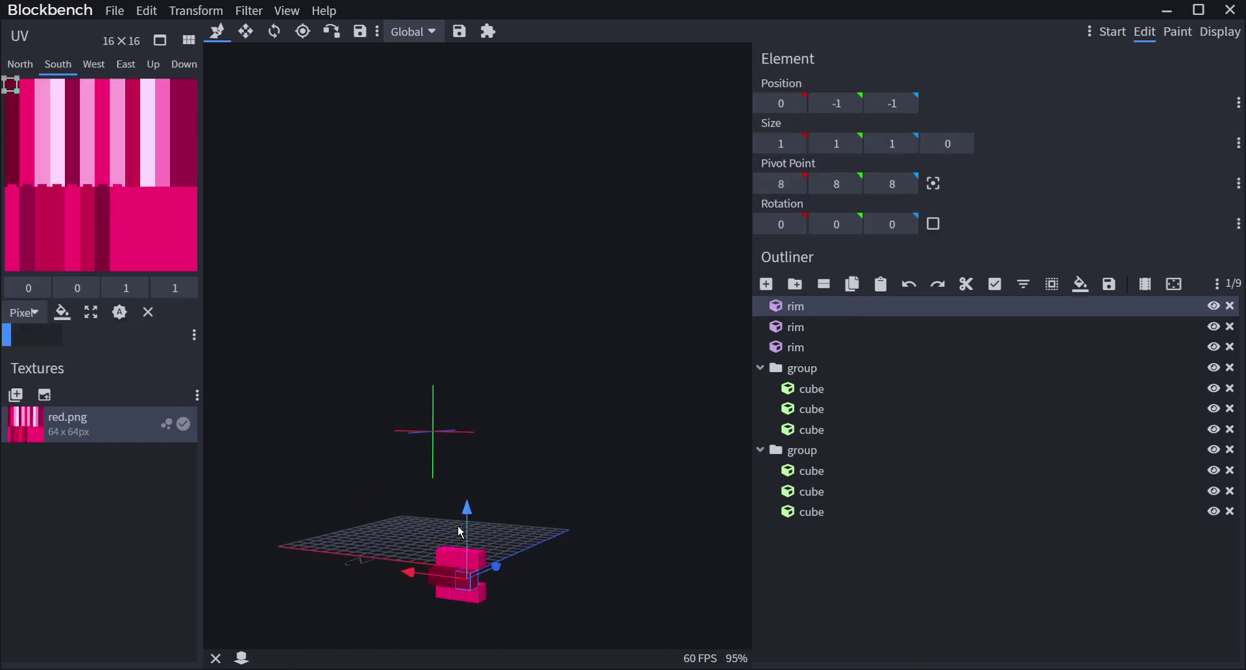
pyautogui.click(473, 570)
pyautogui.click(484, 598)
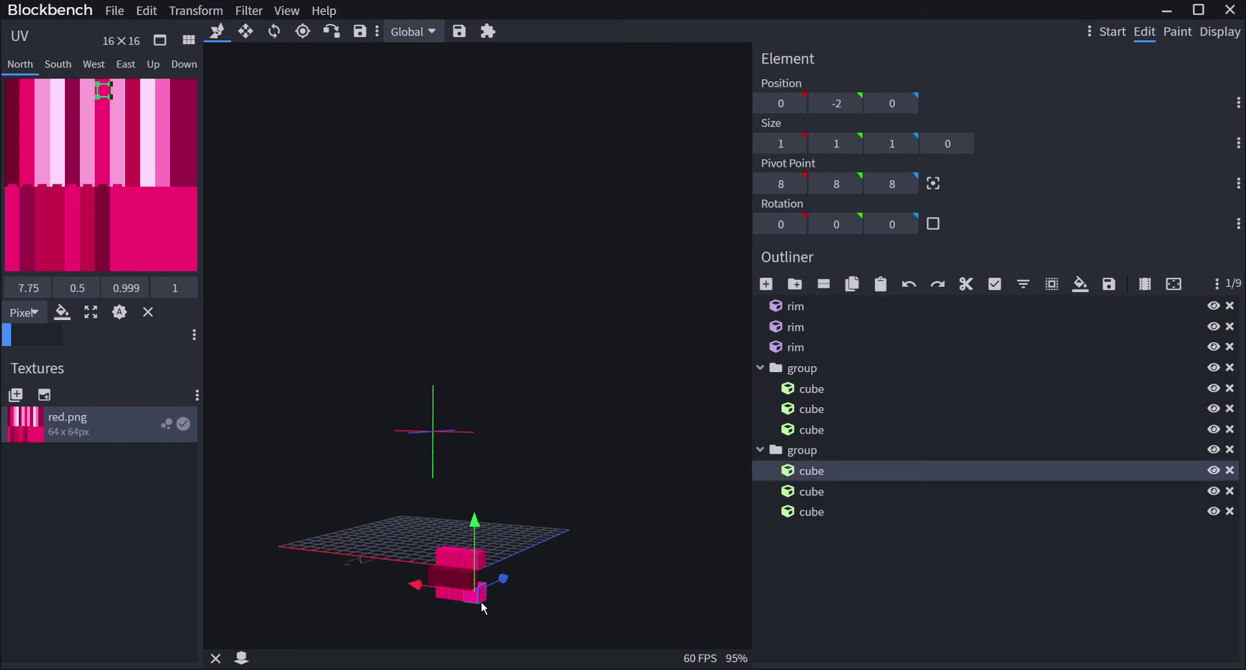
pyautogui.moveTo(553, 635); pyautogui.dragTo(465, 598)
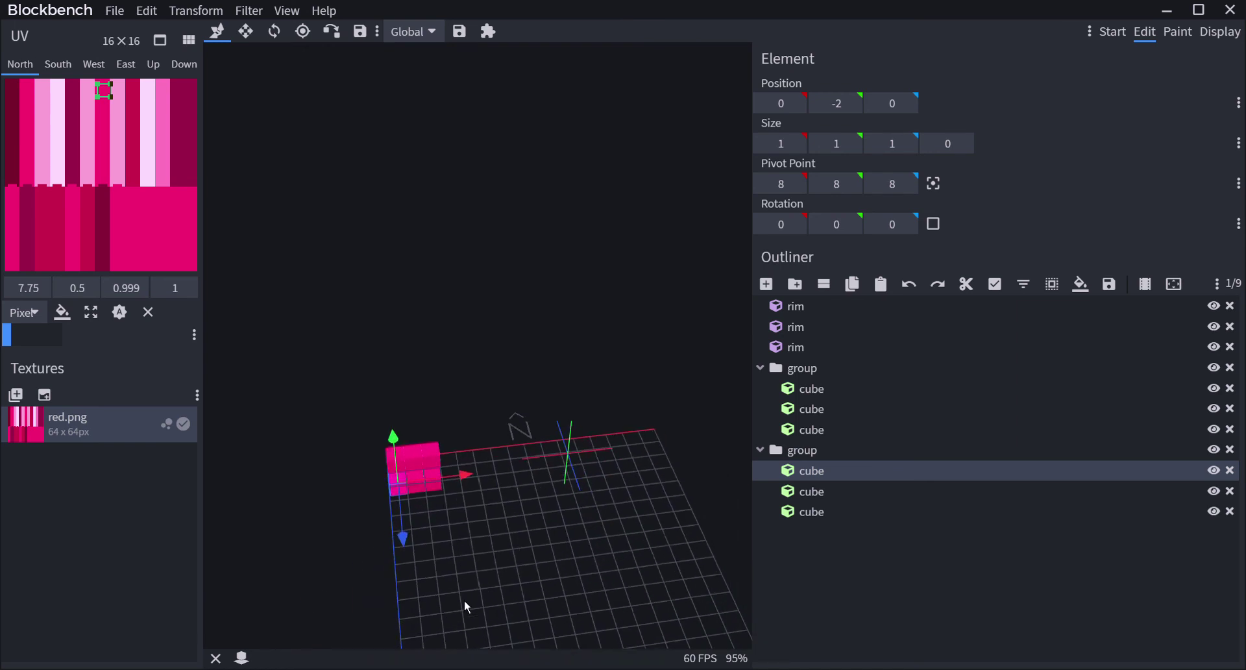
# - Show the extra per-element toggles in the outliner and hide them again
pyautogui.click(826, 293)
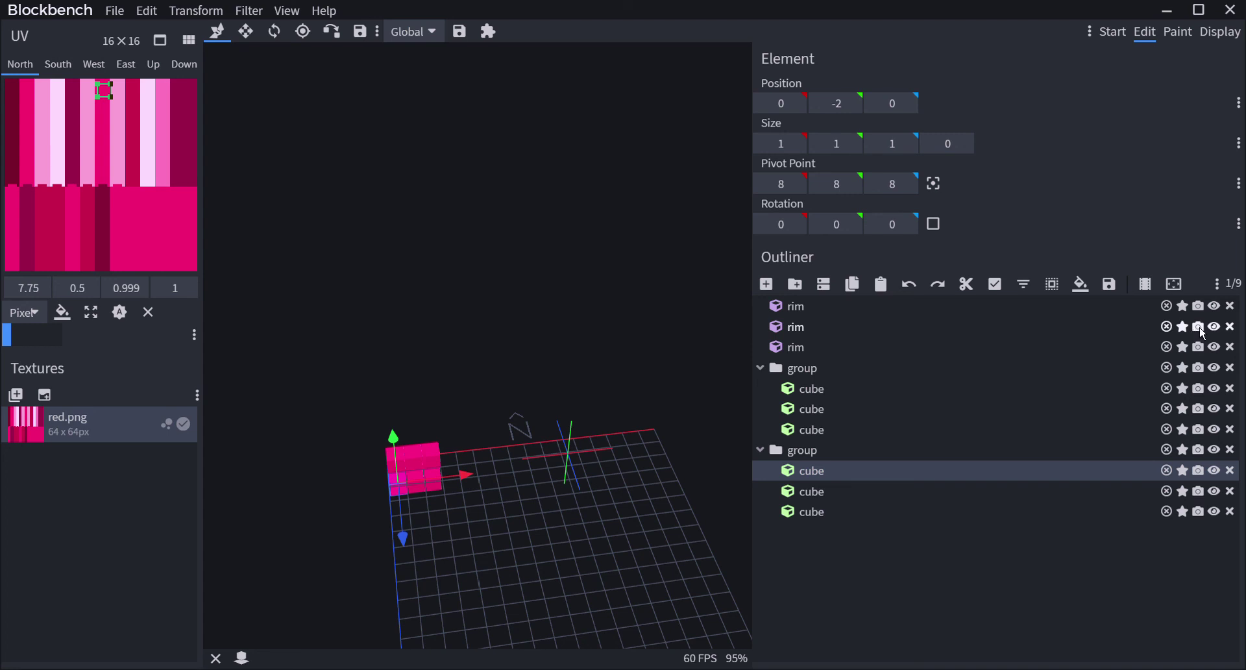
pyautogui.click(824, 285)
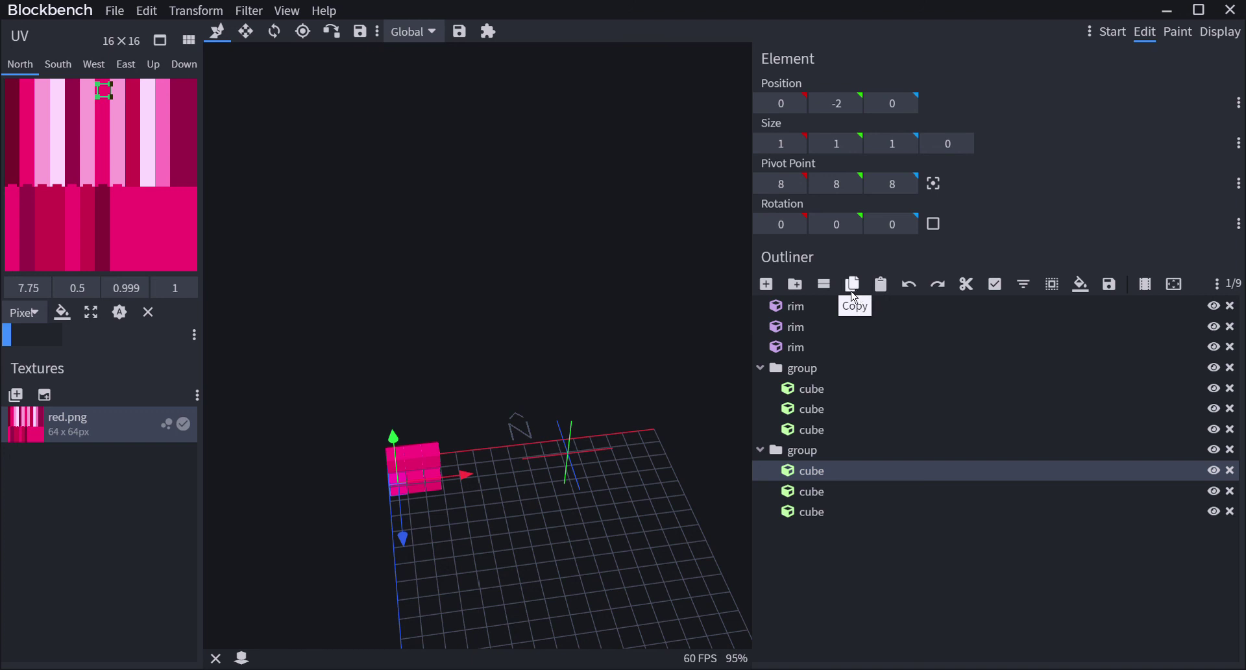
# - Try to copy and paste the third cube of the first group, and clear the selection
pyautogui.moveTo(534, 371); pyautogui.dragTo(400, 500)
pyautogui.click(362, 540)
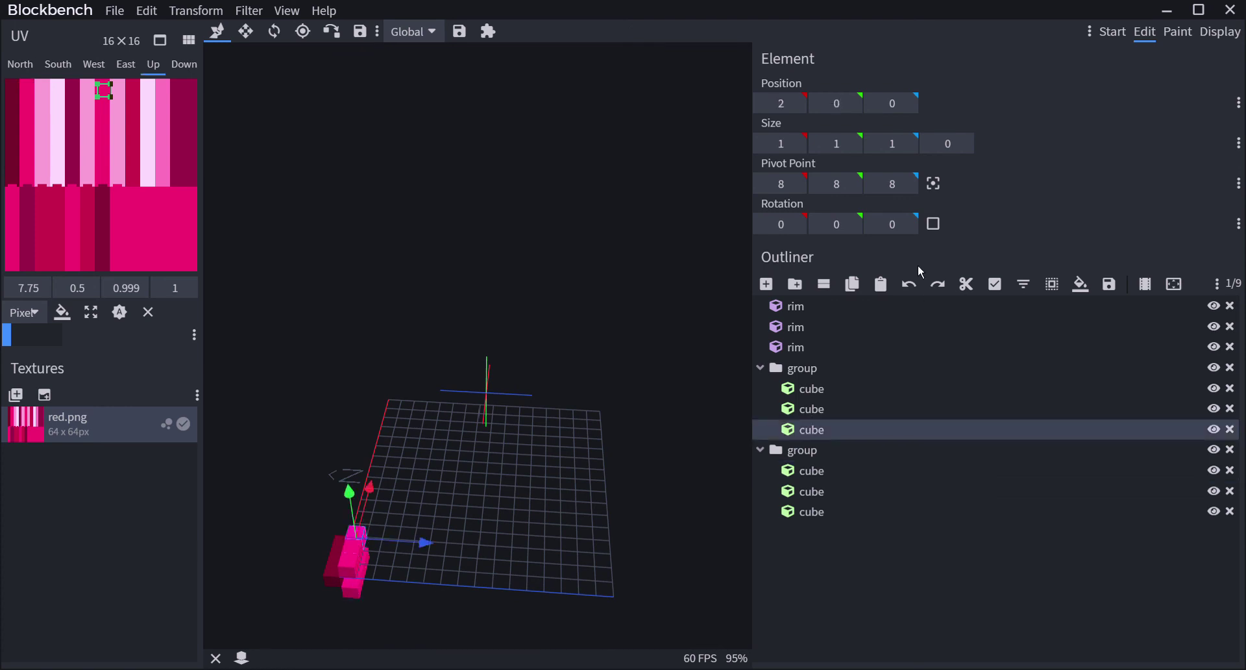
pyautogui.moveTo(649, 436); pyautogui.dragTo(518, 439)
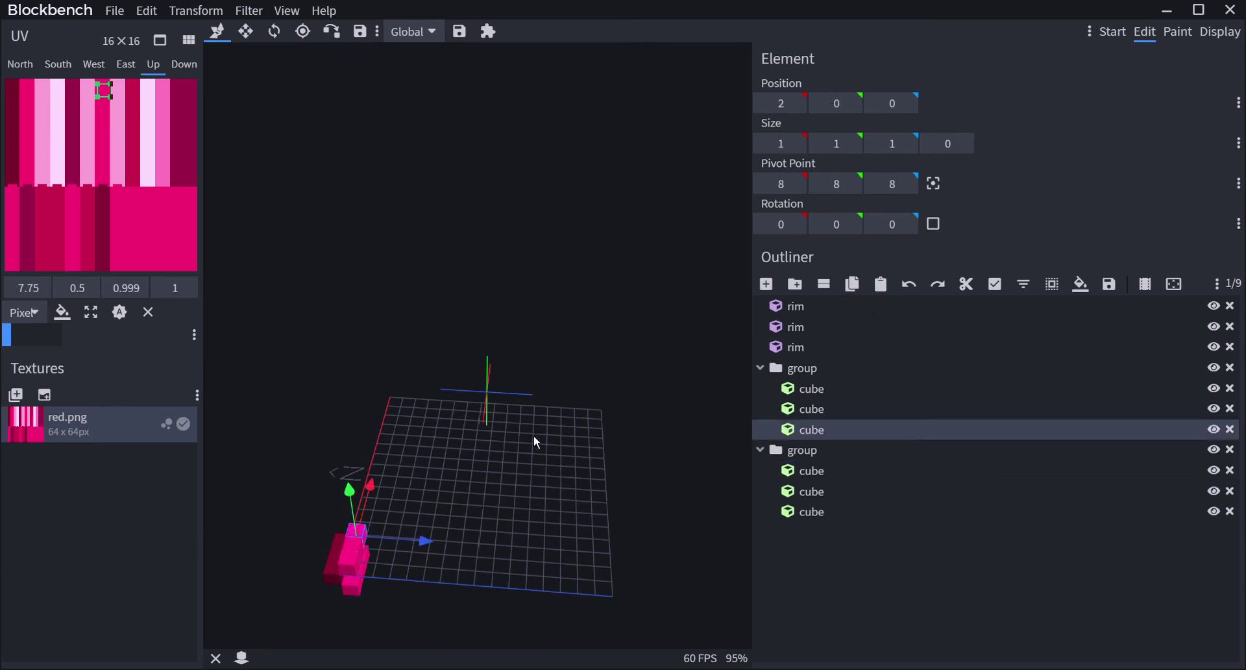
pyautogui.click(881, 283)
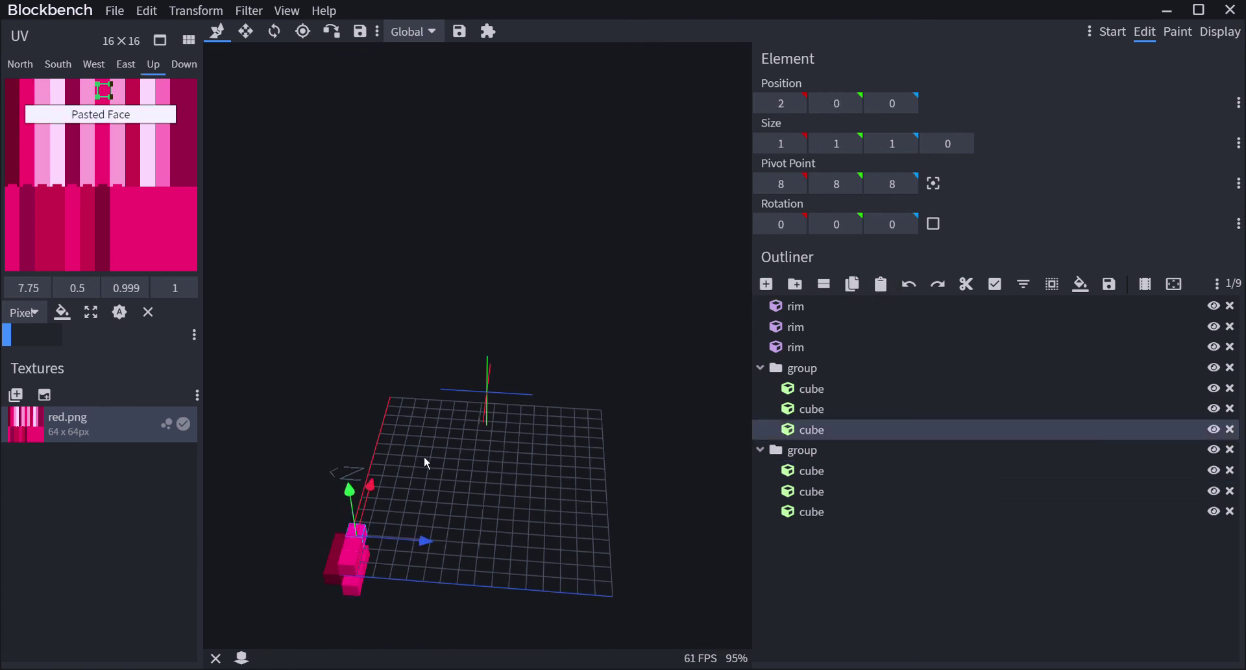
pyautogui.moveTo(371, 485); pyautogui.dragTo(411, 498)
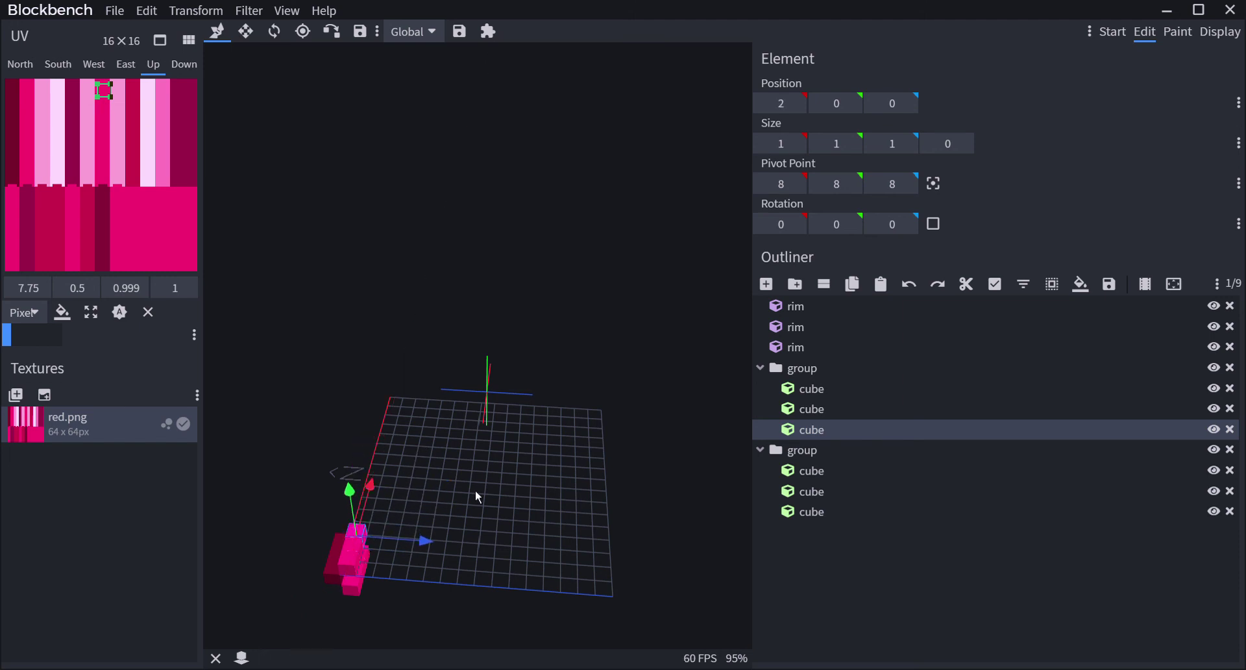
pyautogui.click(852, 283)
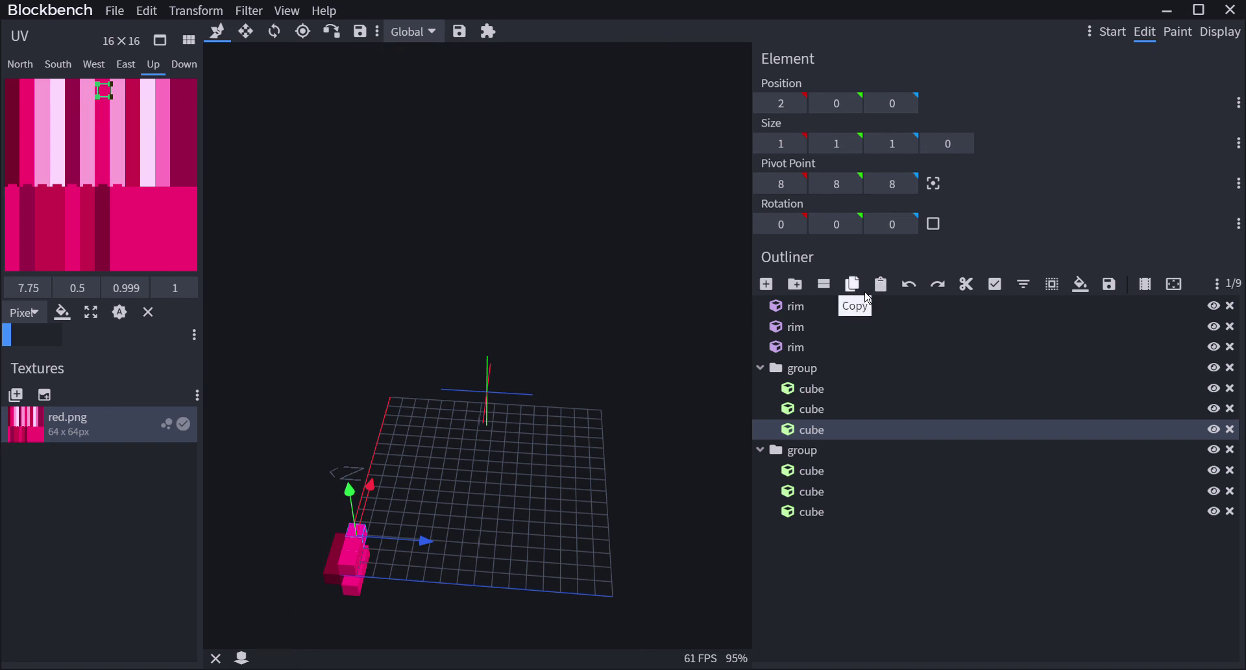
pyautogui.rightClick(371, 536)
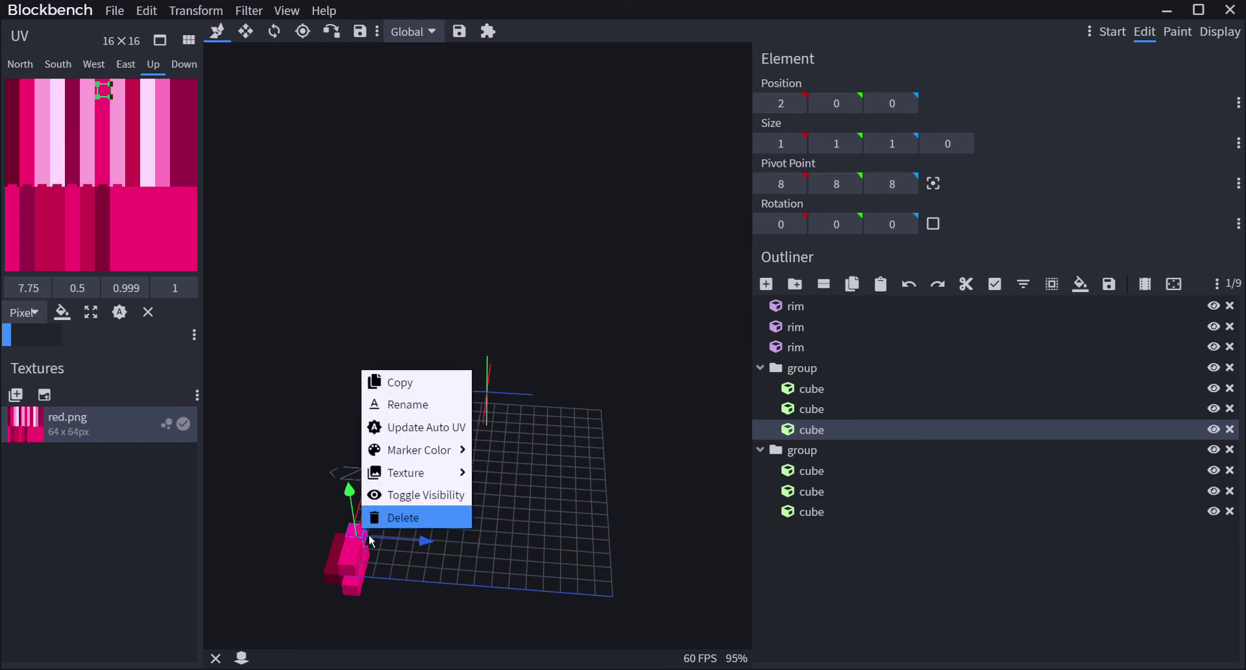
pyautogui.click(392, 378)
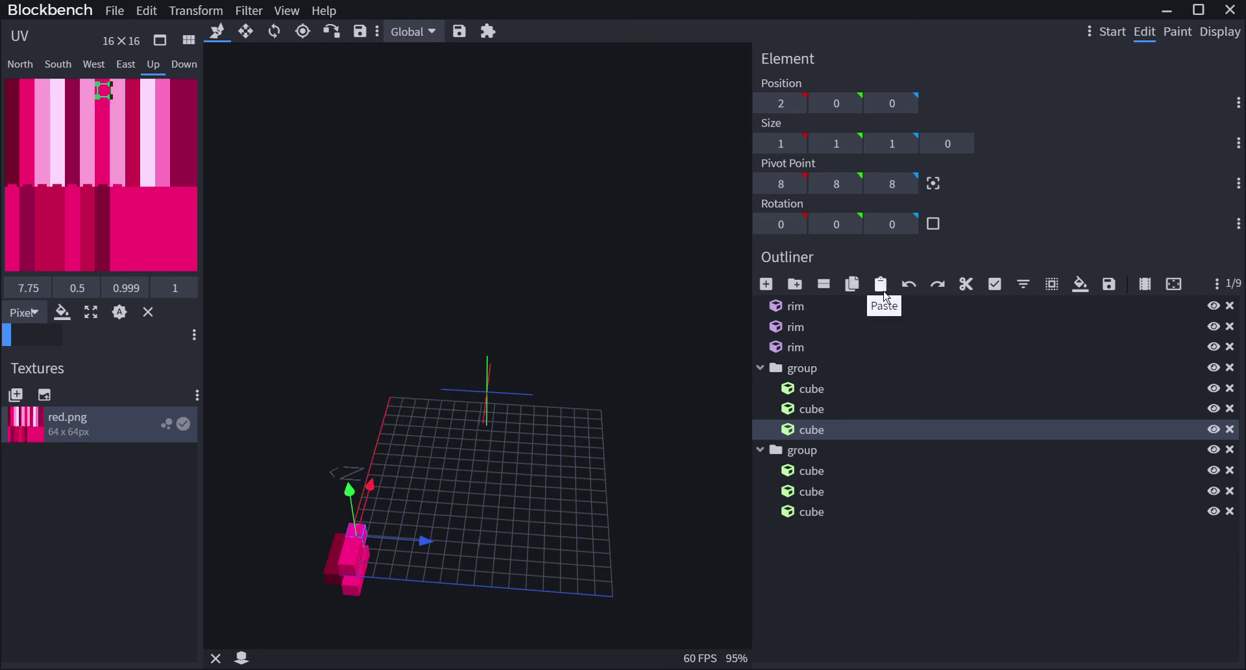
pyautogui.click(808, 536)
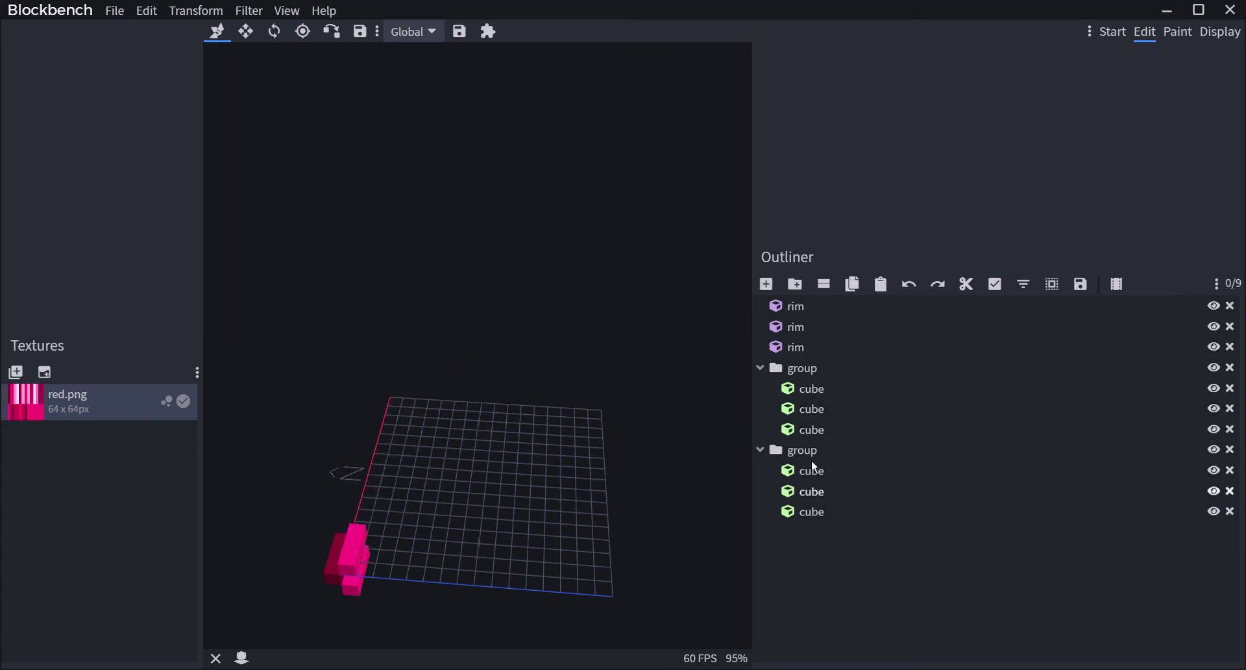
# - Copy and paste the third rim cube, pull the pasted cube along the X axis, and delete it
pyautogui.click(809, 356)
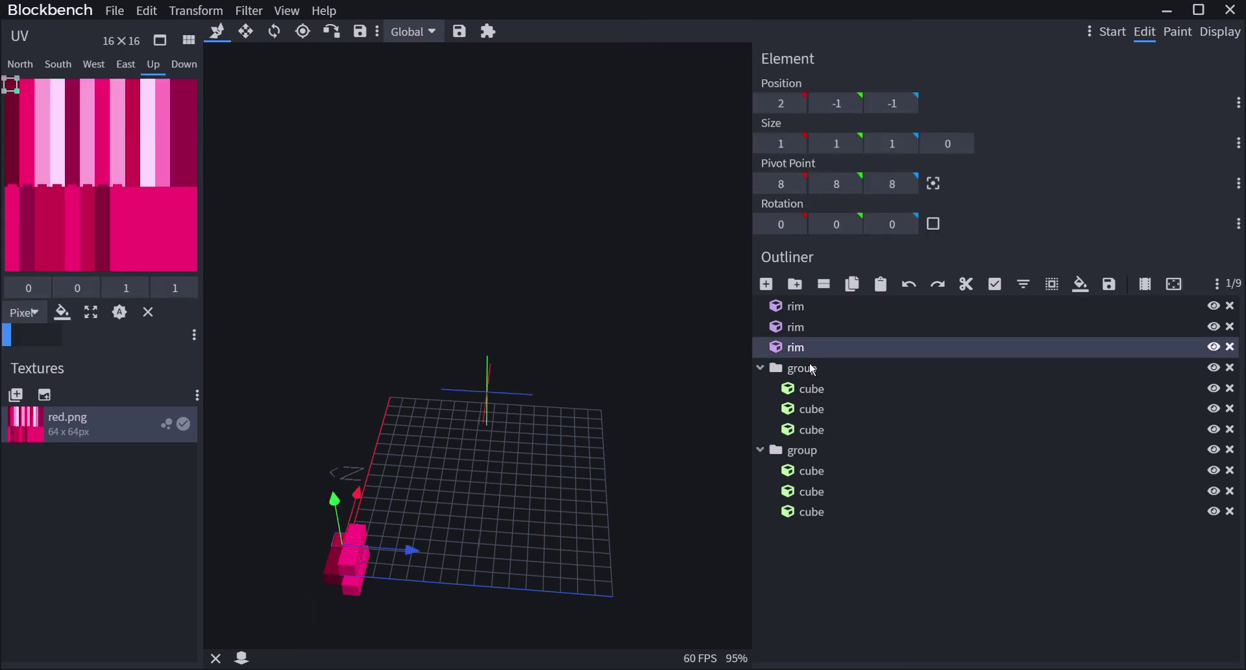
pyautogui.click(867, 293)
pyautogui.click(896, 292)
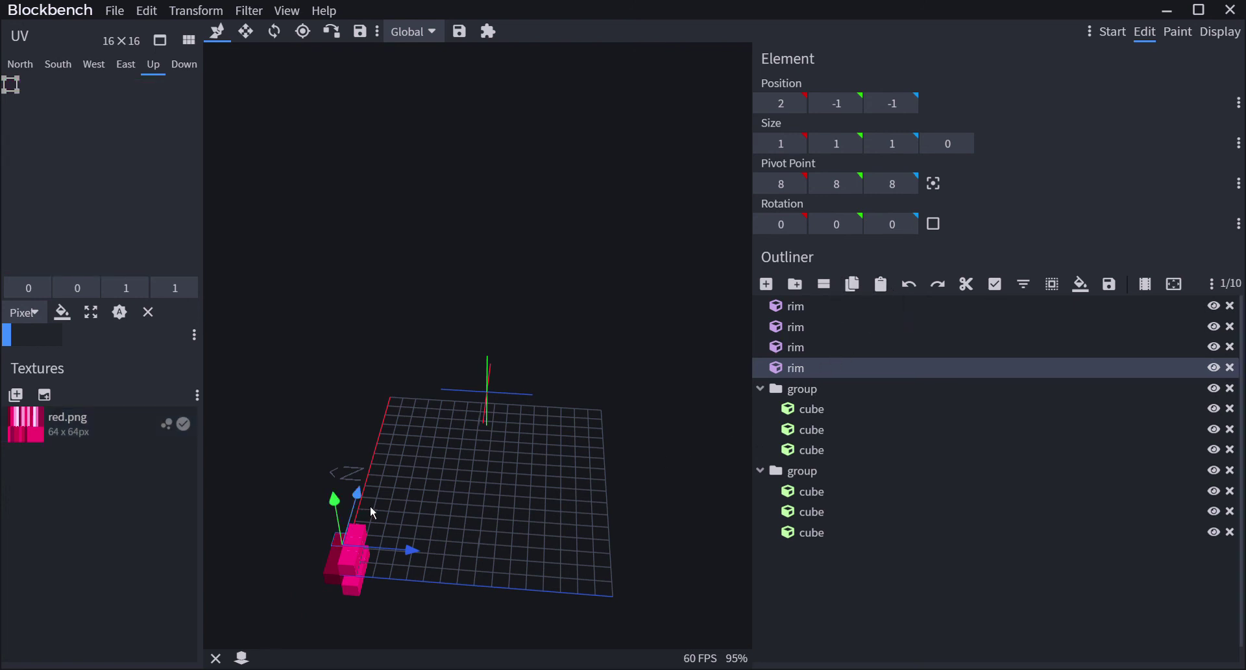
pyautogui.moveTo(368, 505); pyautogui.dragTo(374, 475)
pyautogui.rightClick(376, 452)
pyautogui.click(413, 627)
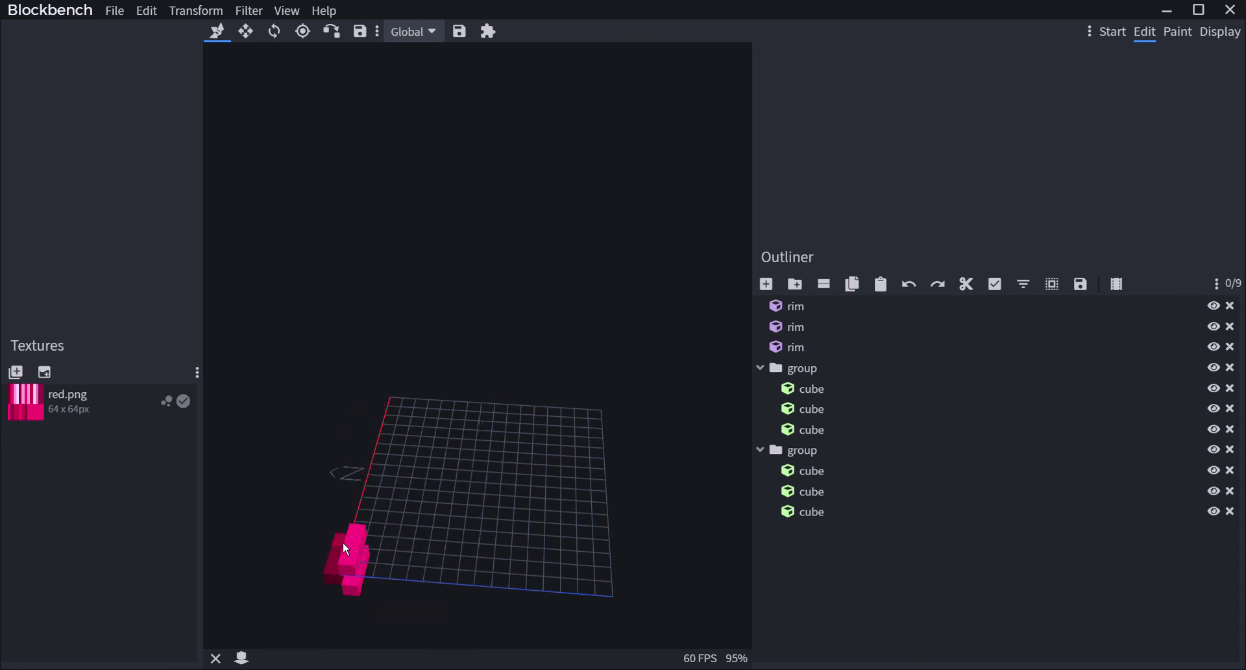
# - Select the rim cube at 2, -1, -1 in the model and paste a copy of it
pyautogui.click(342, 542)
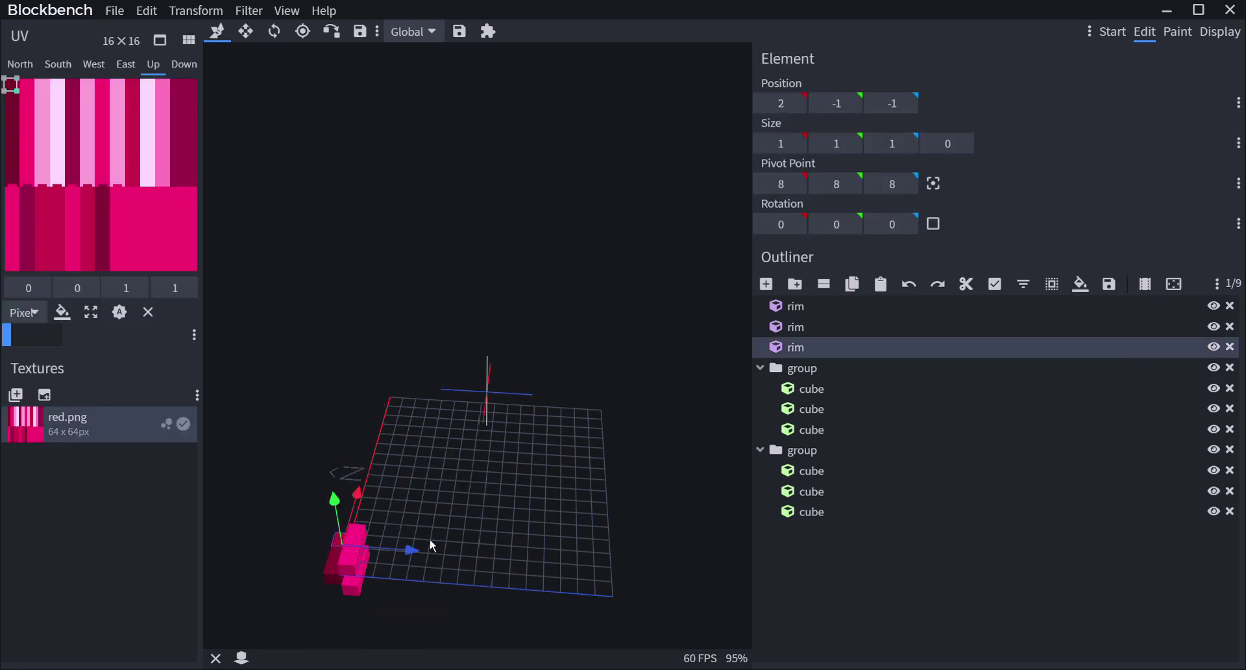
pyautogui.click(852, 284)
pyautogui.click(888, 291)
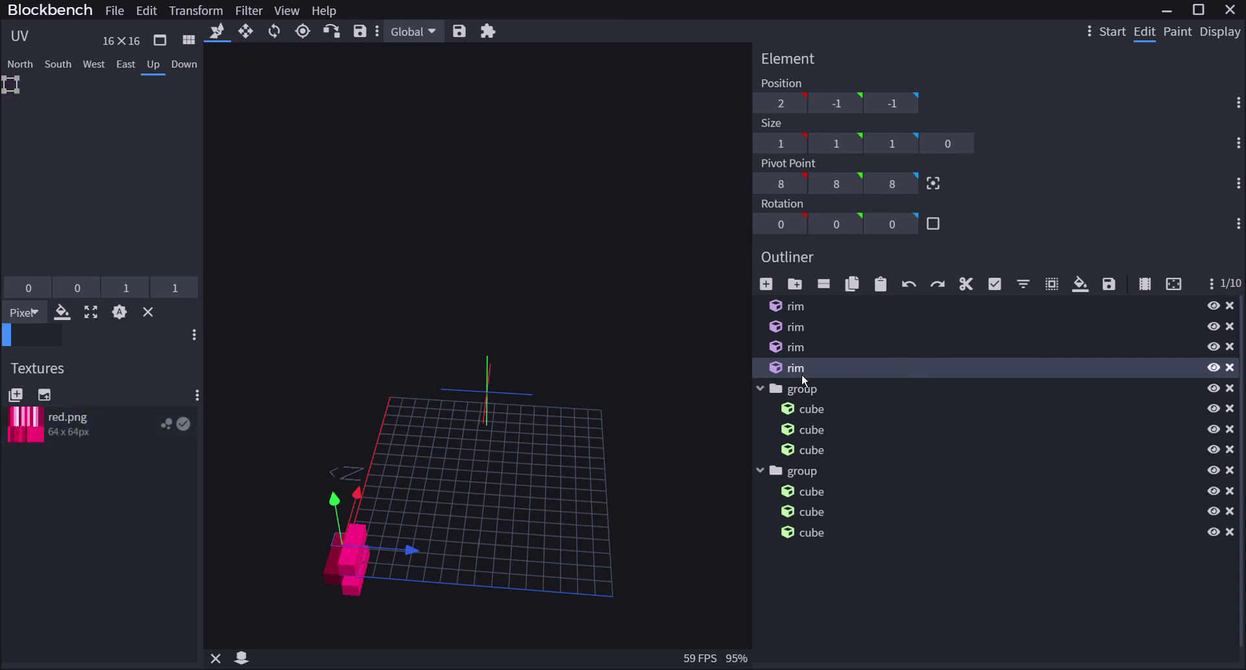
# - Pull the pasted rim cube along the X axis to position 11 and apply the red.png texture to its Up face
pyautogui.moveTo(366, 514); pyautogui.dragTo(467, 402)
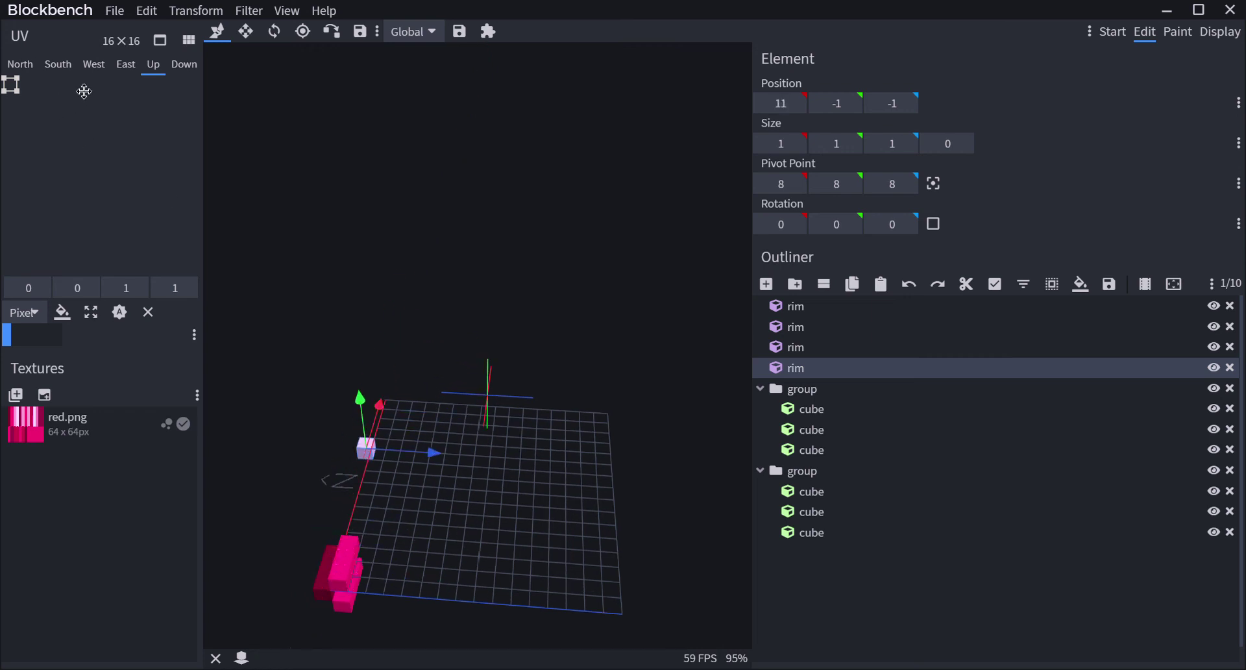
pyautogui.click(94, 64)
pyautogui.click(153, 65)
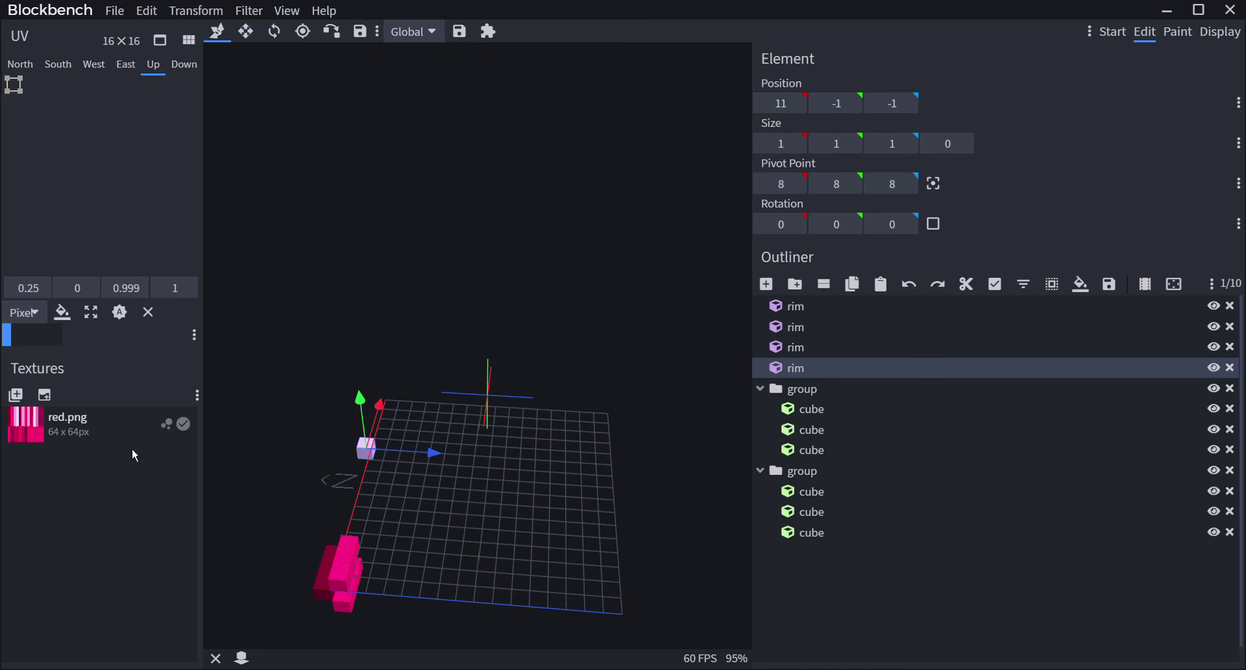
pyautogui.moveTo(139, 434); pyautogui.dragTo(140, 247)
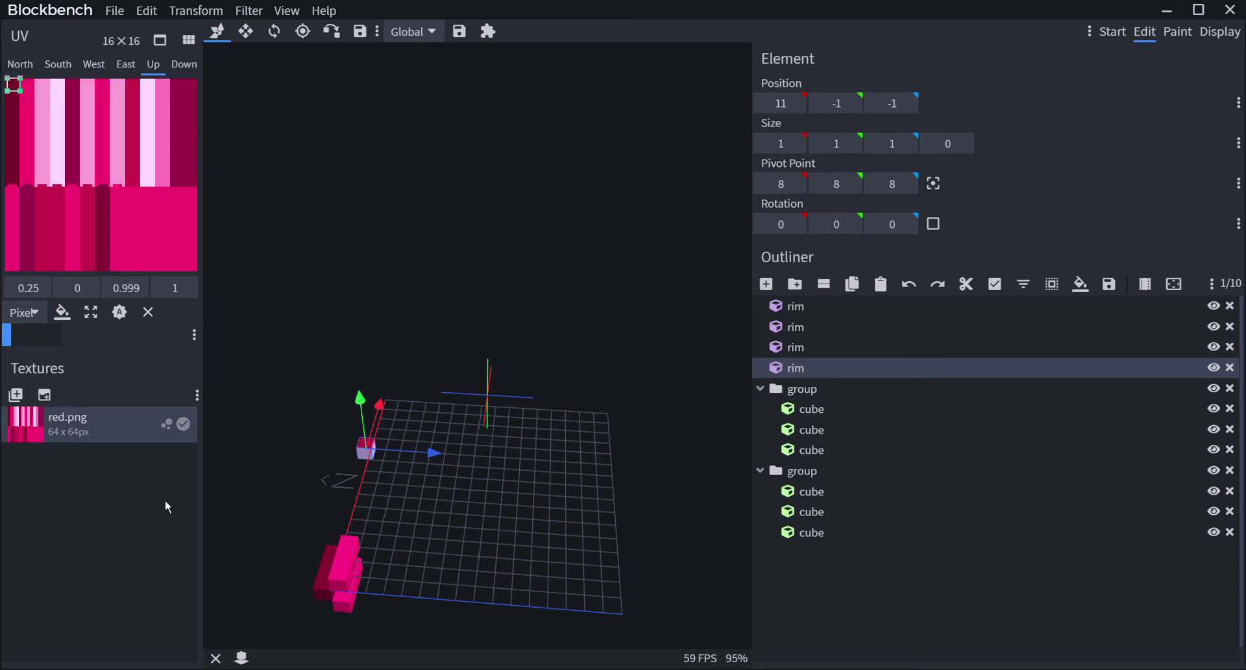
pyautogui.rightClick(117, 440)
pyautogui.click(162, 223)
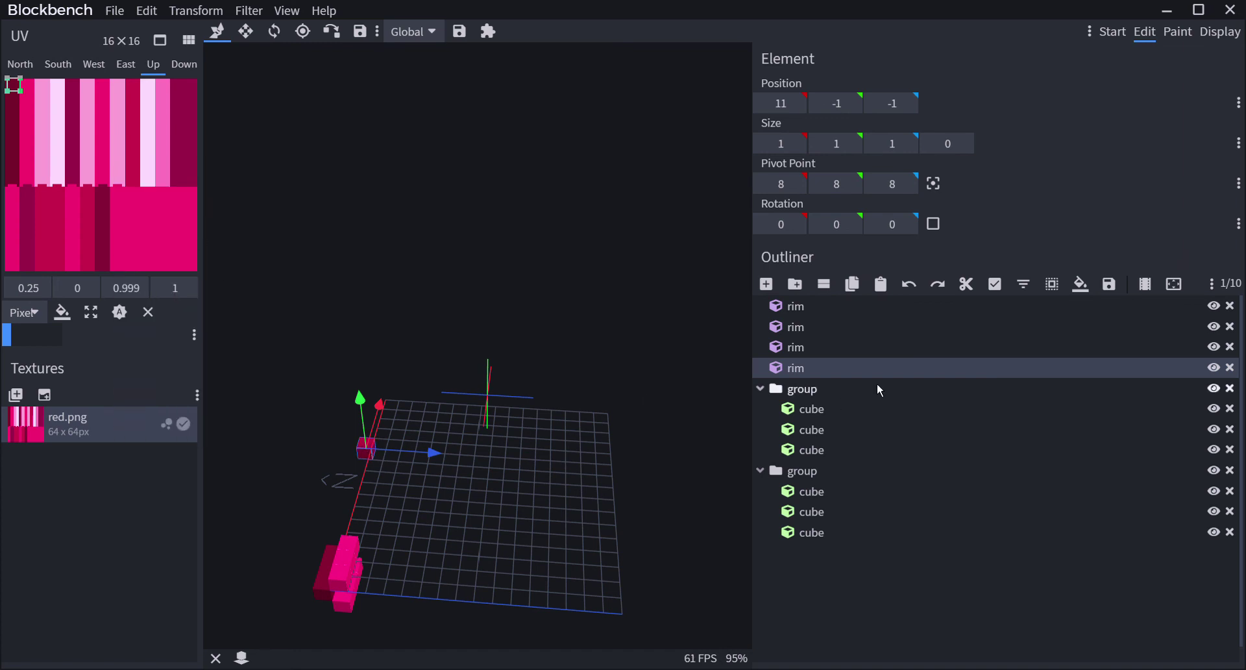
# - Delete the fourth rim cube from the outliner
pyautogui.rightClick(867, 369)
pyautogui.click(893, 543)
pyautogui.moveTo(681, 481); pyautogui.dragTo(751, 313)
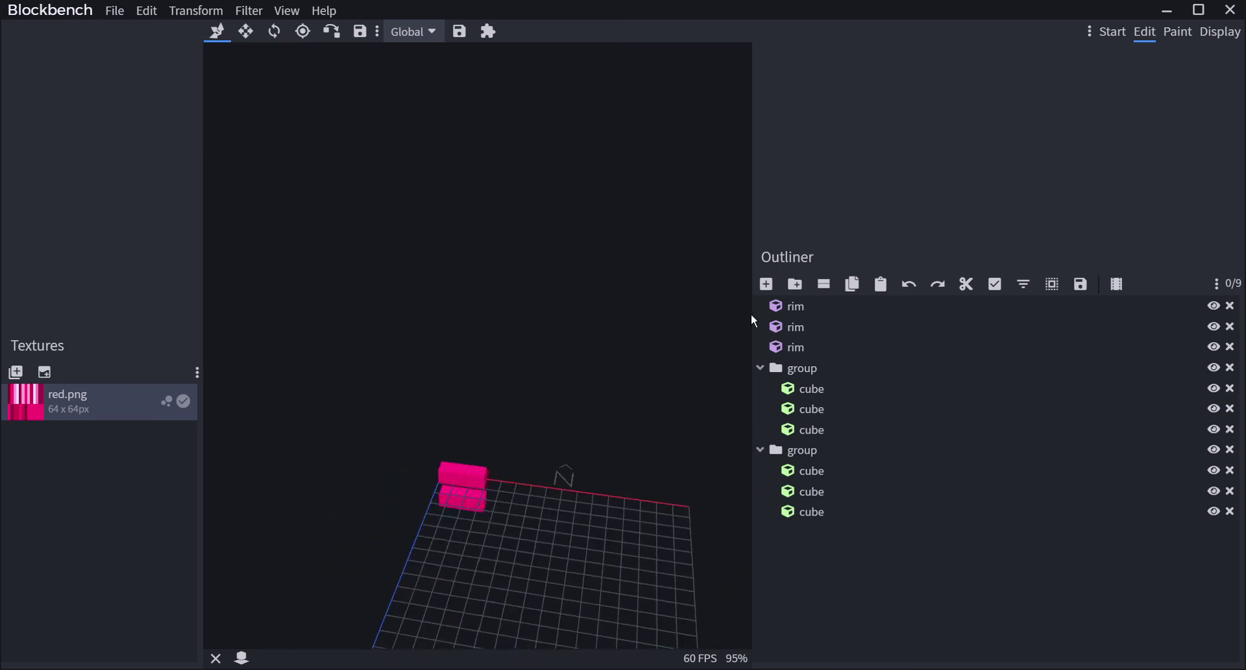
# - Review the outliner toolbar's undo, redo and cut actions, and browse the actions available for customizing that toolbar
pyautogui.click(911, 286)
pyautogui.click(948, 289)
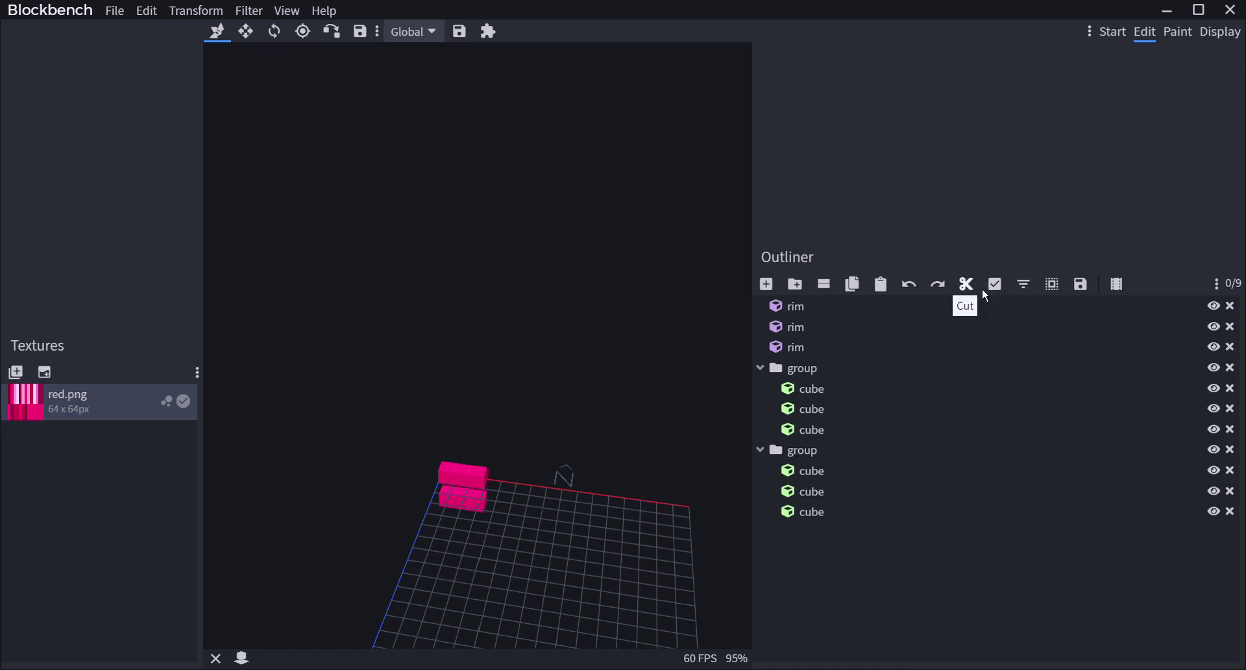
pyautogui.click(1232, 288)
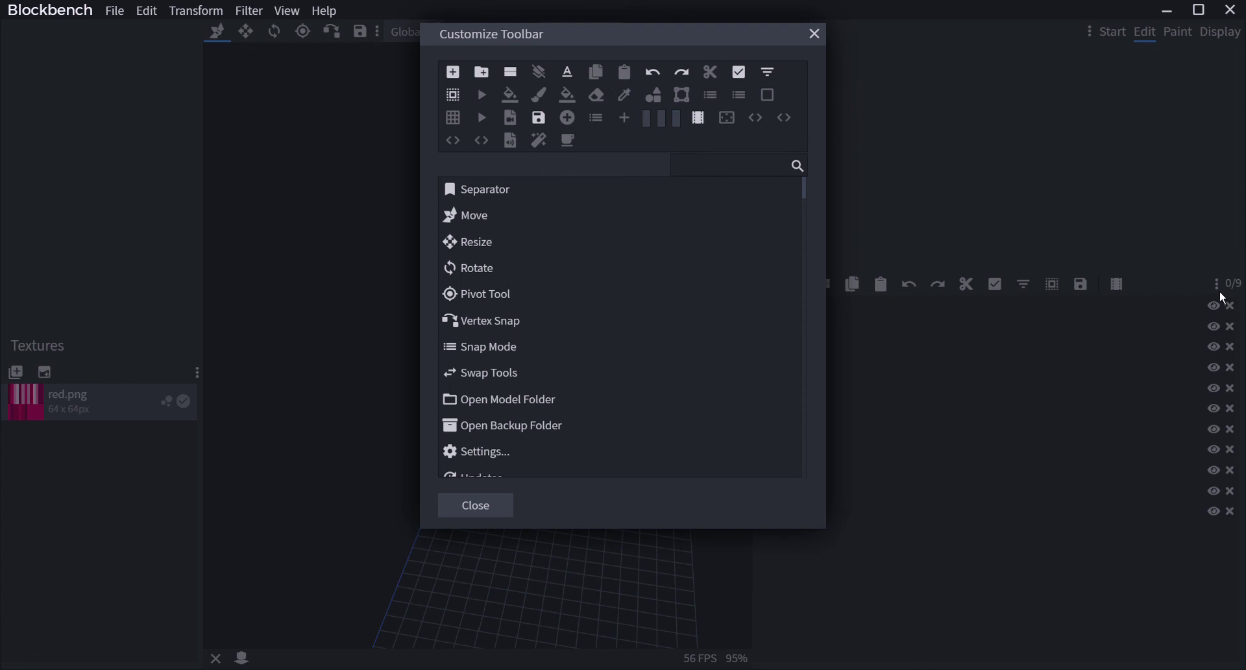
pyautogui.scroll(-10, 656, 307)
pyautogui.scroll(-10, 655, 307)
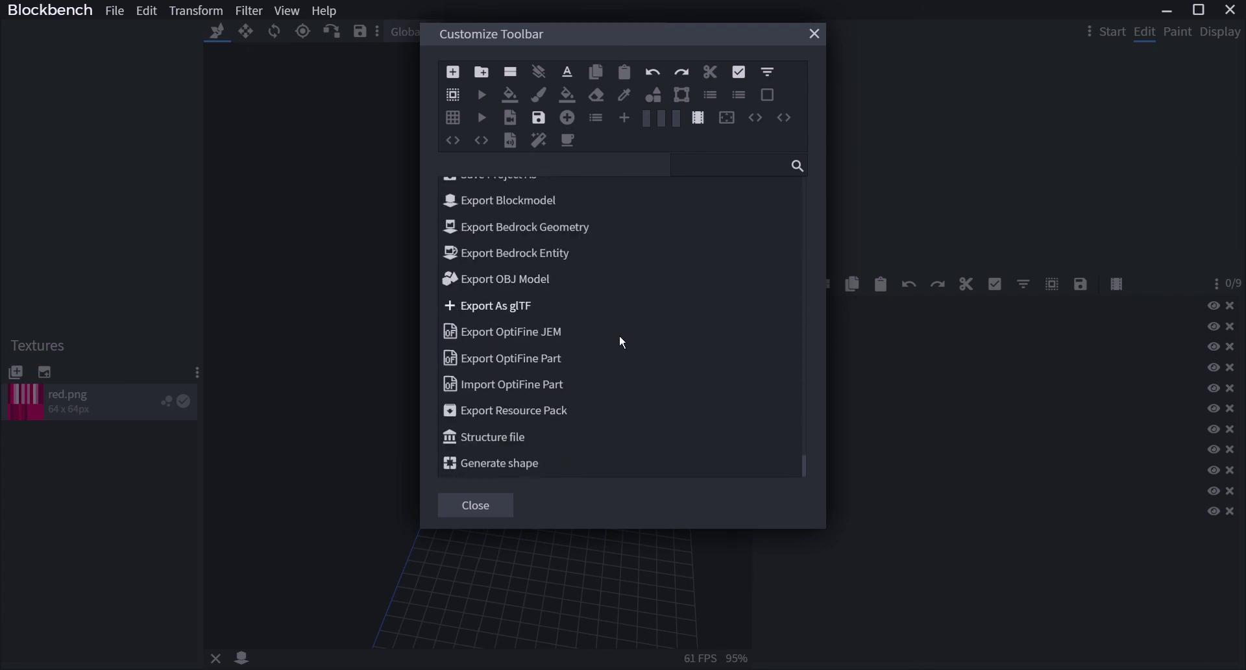